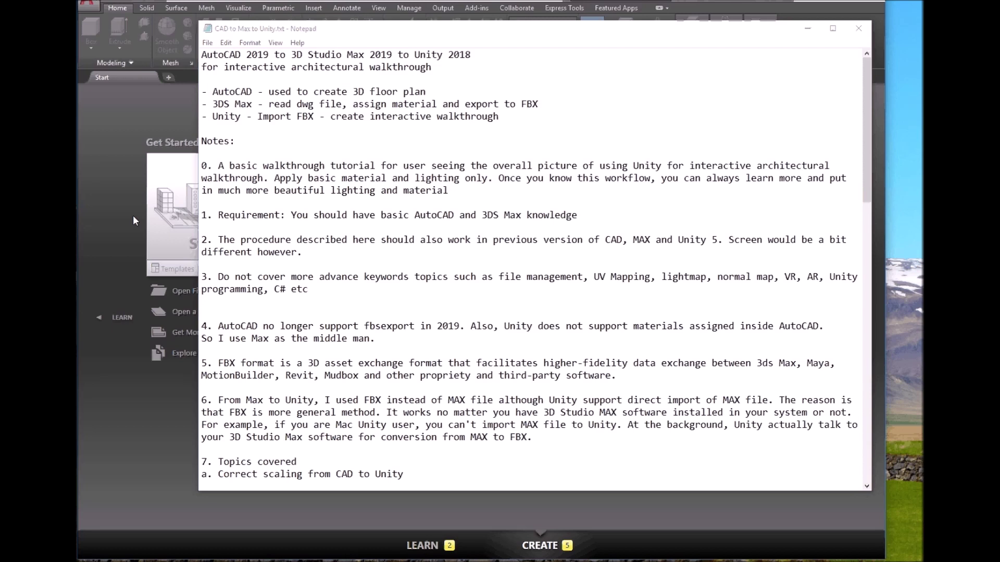
# Read through the notes on the AutoCAD, 3DS Max and Unity workflow and on the FBX format
pyautogui.moveTo(414, 54); pyautogui.dragTo(441, 56)
pyautogui.click(241, 117)
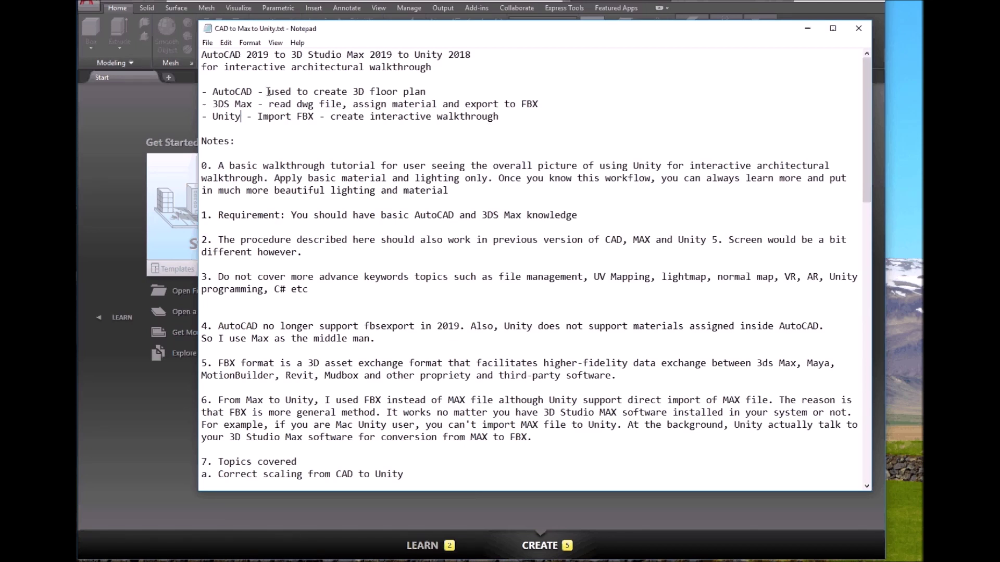
pyautogui.moveTo(429, 92); pyautogui.dragTo(270, 95)
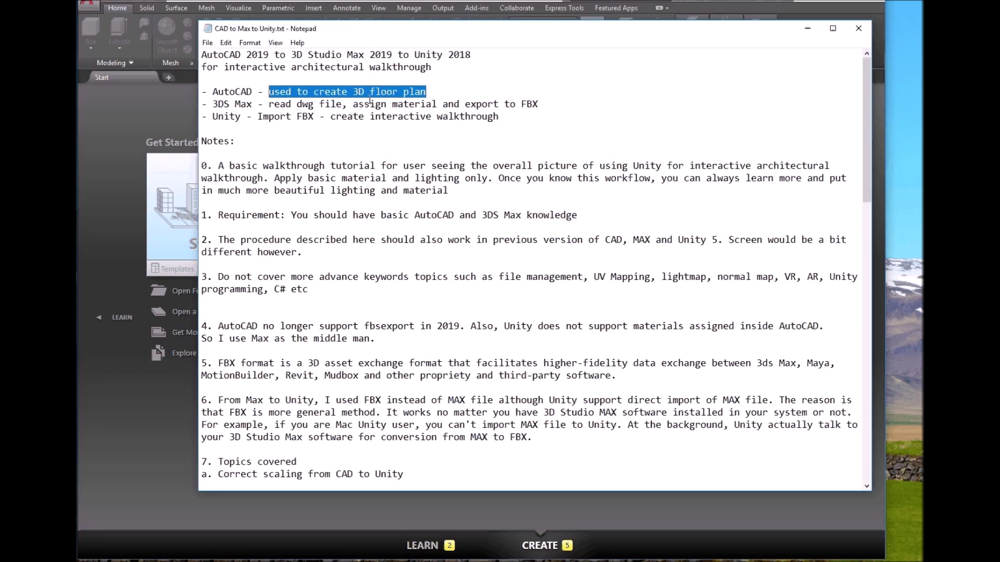
pyautogui.doubleClick(522, 104)
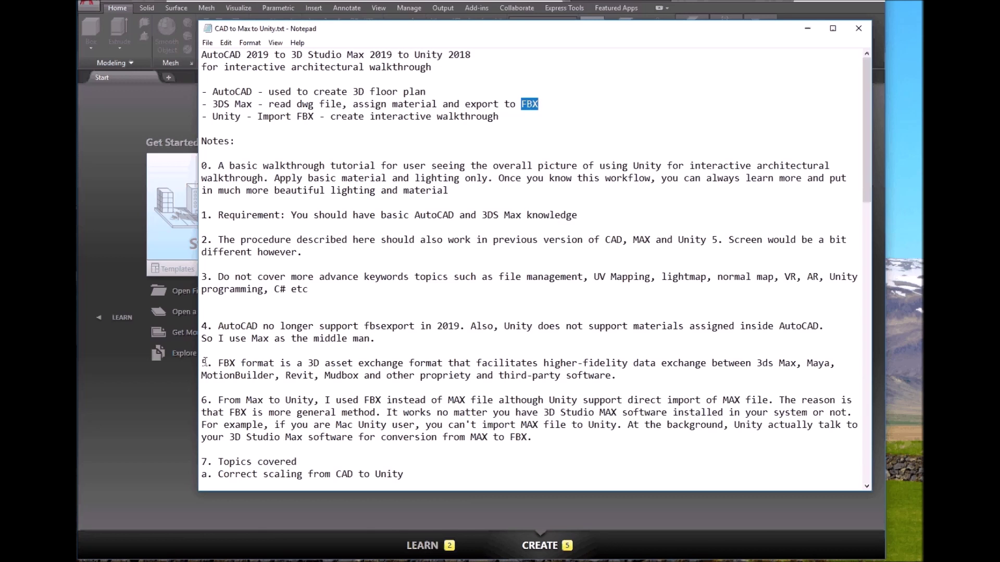
pyautogui.moveTo(218, 363); pyautogui.dragTo(617, 375)
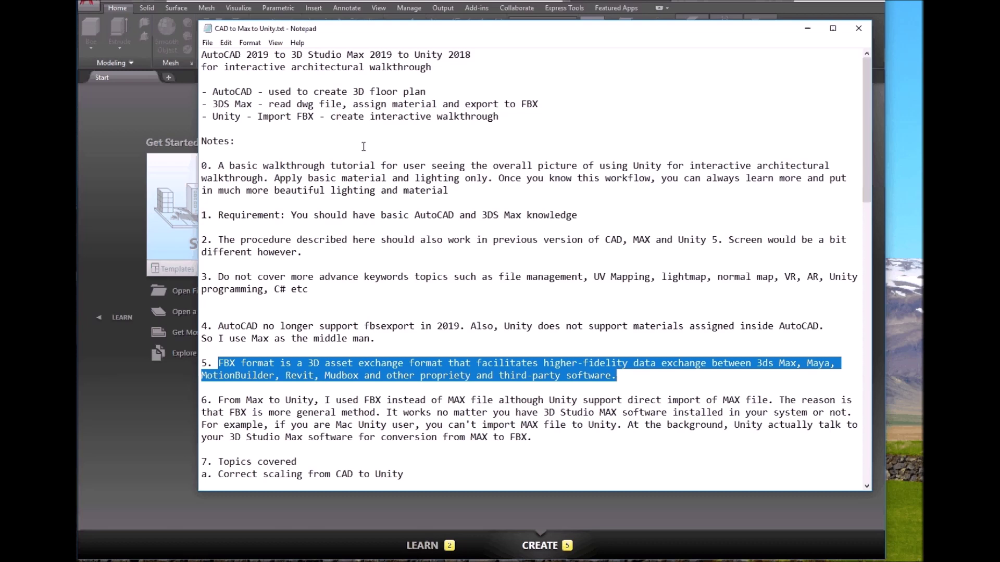
pyautogui.scroll(-1, 423, 287)
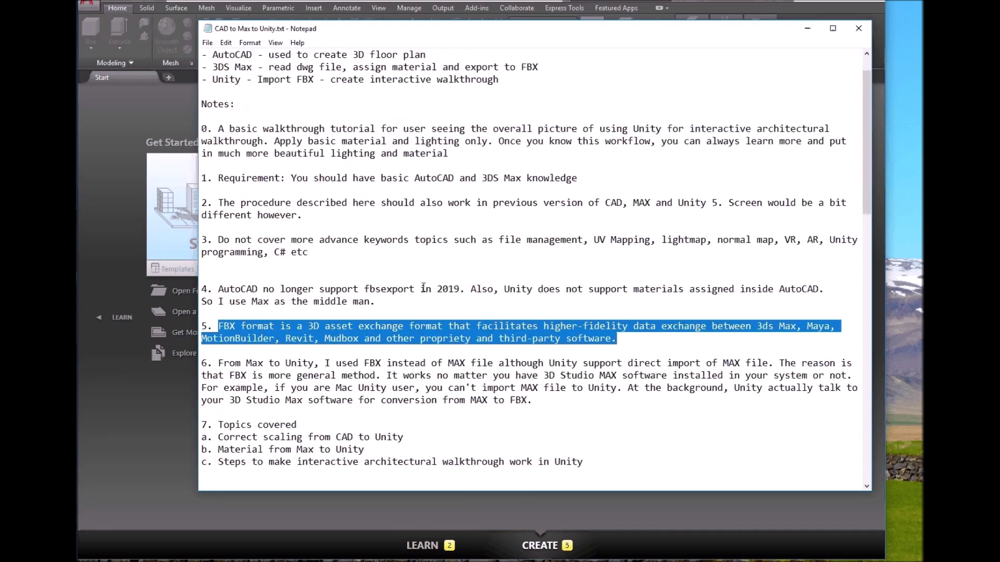
pyautogui.scroll(-1, 424, 288)
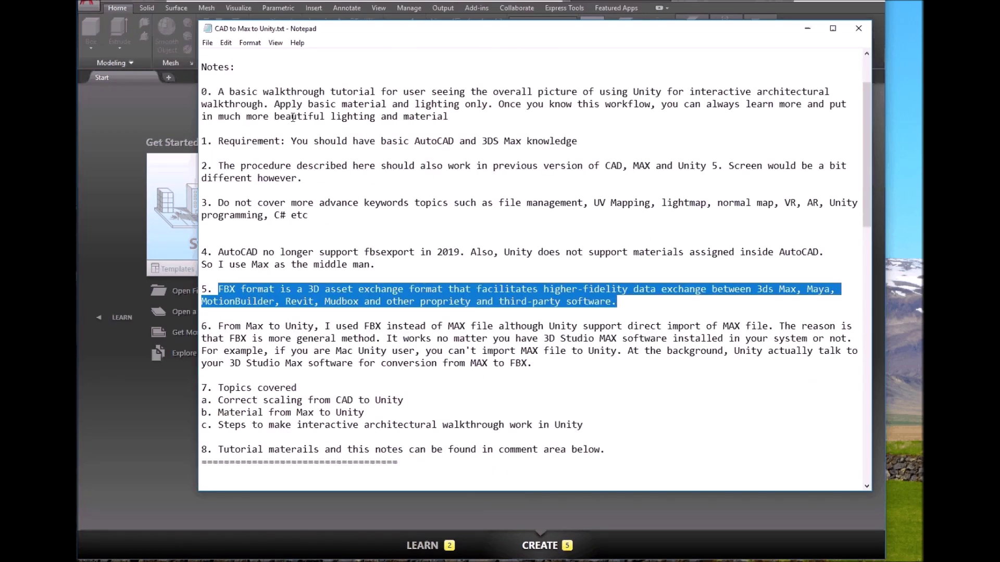
# Add a missing period after "lighting and material" at the end of note 0
pyautogui.moveTo(218, 91); pyautogui.dragTo(376, 87)
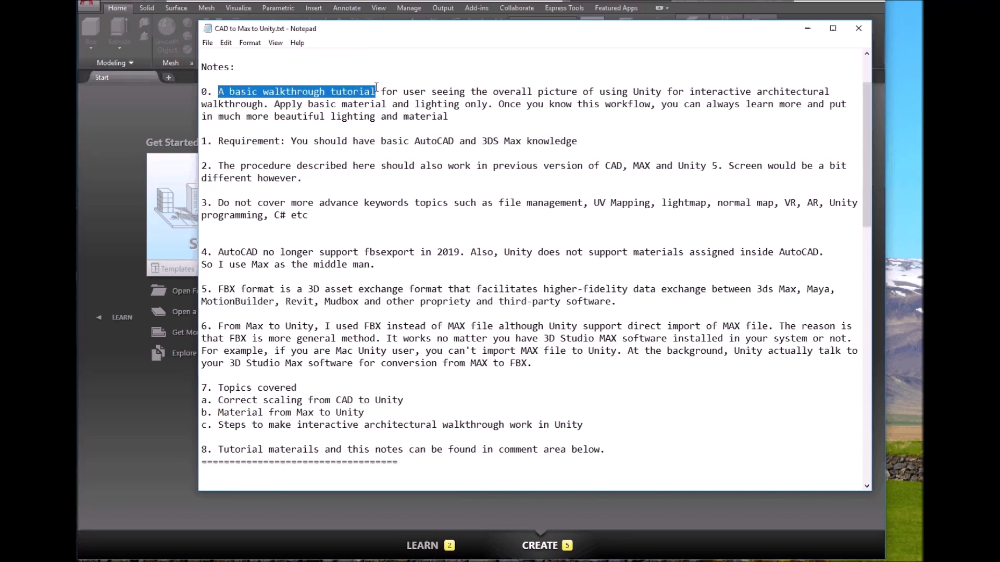
pyautogui.moveTo(493, 90); pyautogui.dragTo(578, 86)
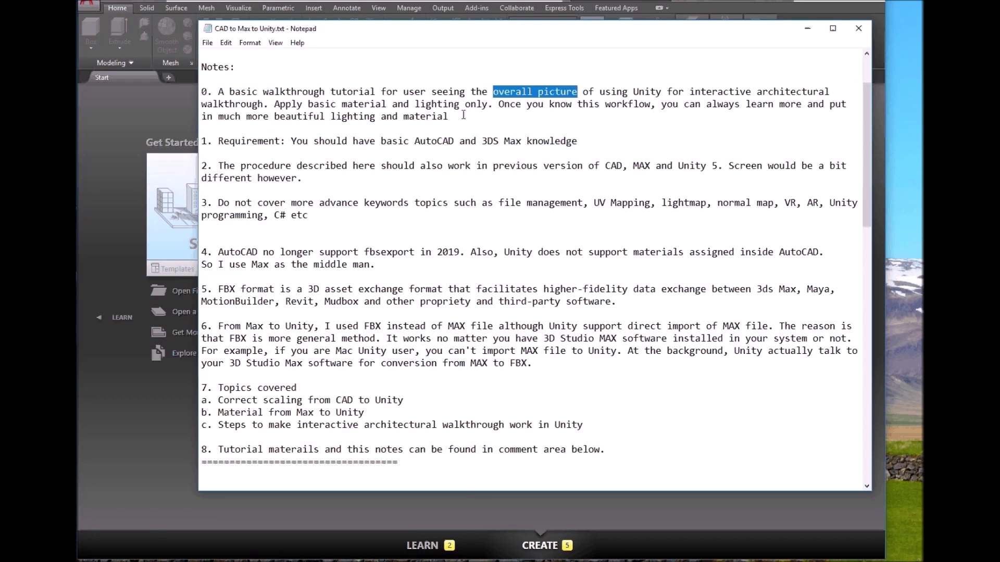
pyautogui.moveTo(488, 103); pyautogui.dragTo(370, 104)
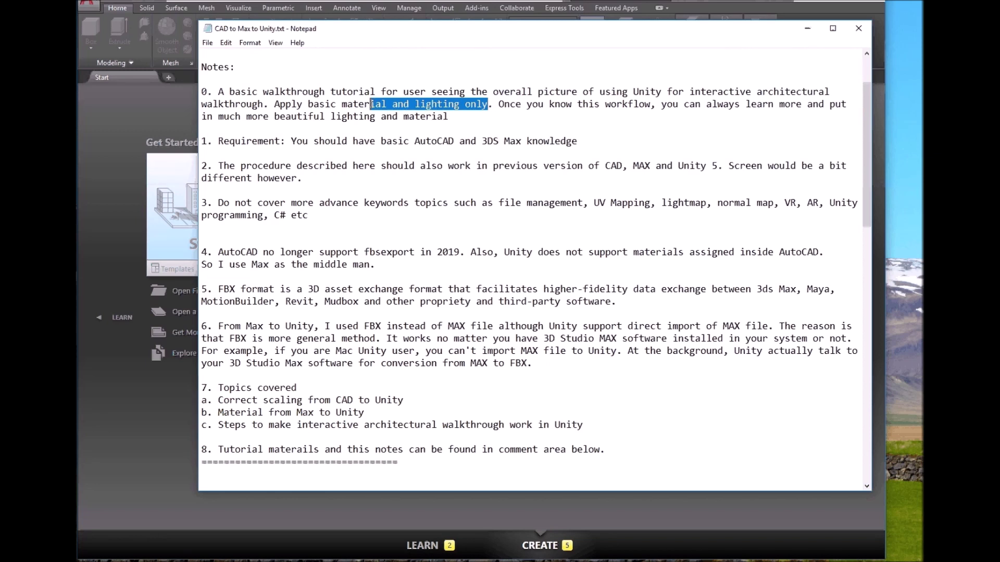
pyautogui.click(457, 117)
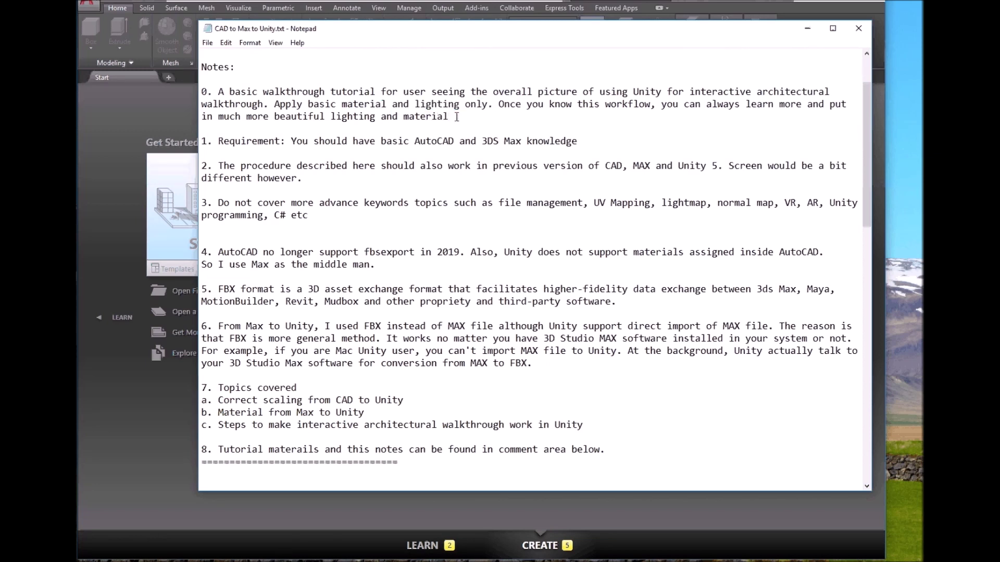
pyautogui.write('.')
# Review notes 1 to 8 on requirements, FBX export and topics covered, continuing to the Procedures section
pyautogui.scroll(2, 541, 170)
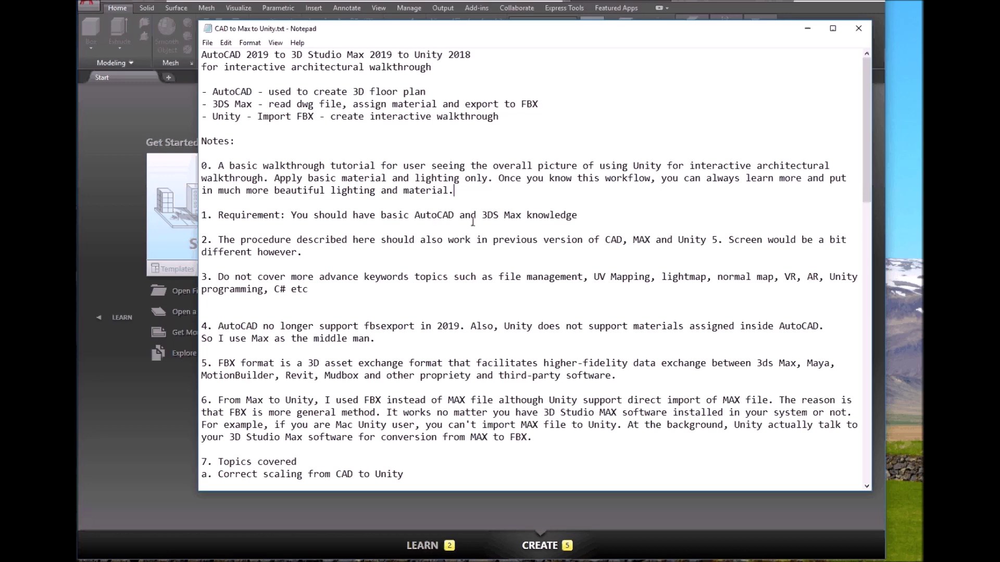
pyautogui.scroll(-1, 320, 247)
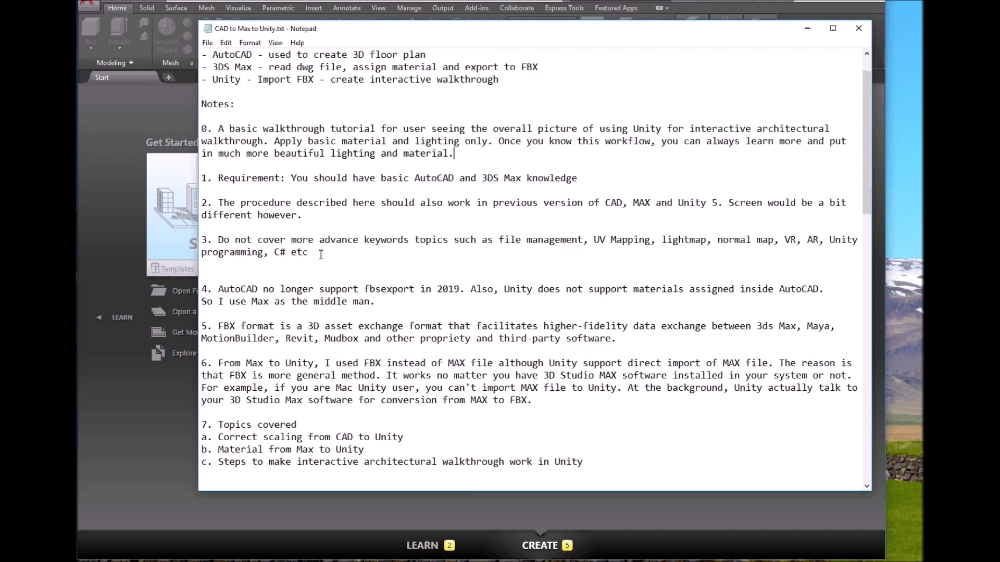
pyautogui.click(376, 300)
pyautogui.scroll(1, 406, 300)
pyautogui.doubleClick(529, 104)
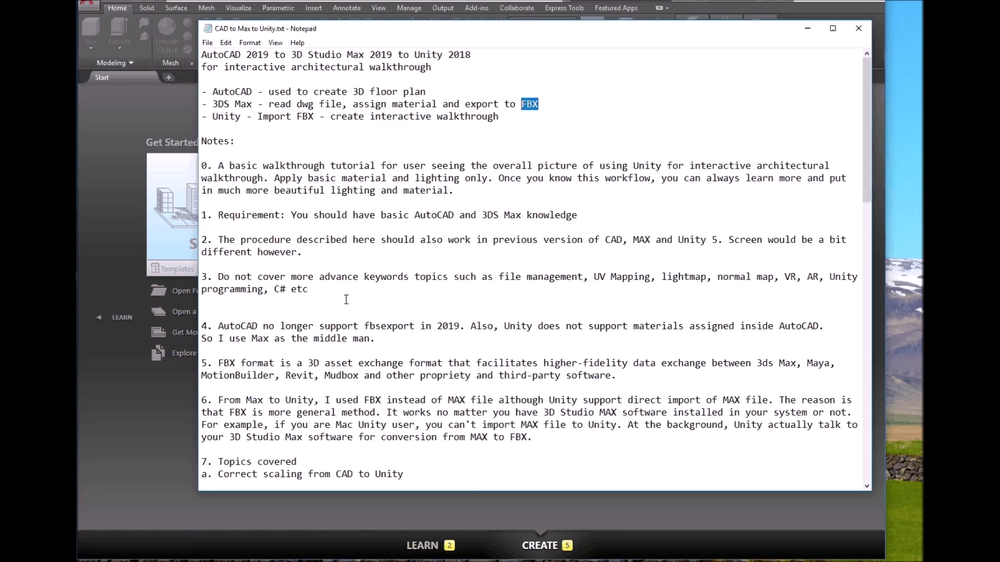
pyautogui.scroll(-5, 346, 300)
pyautogui.moveTo(219, 290); pyautogui.dragTo(318, 285)
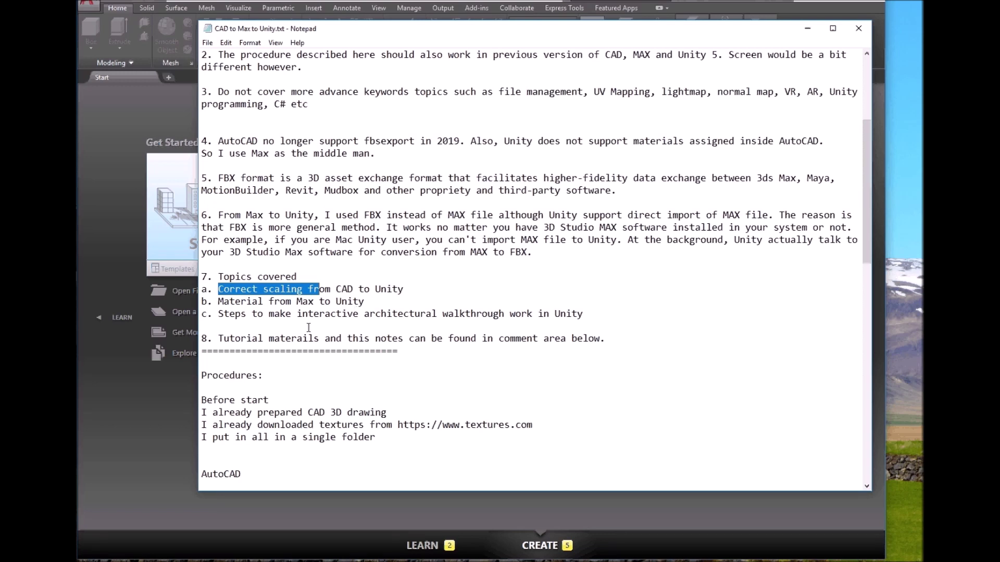
pyautogui.click(543, 314)
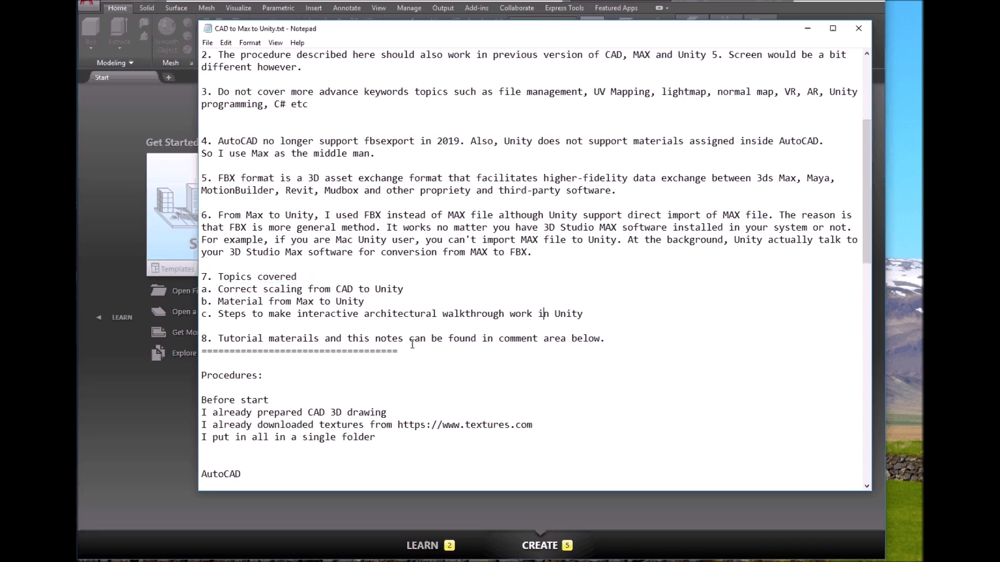
pyautogui.scroll(-1, 405, 345)
pyautogui.scroll(3, 384, 306)
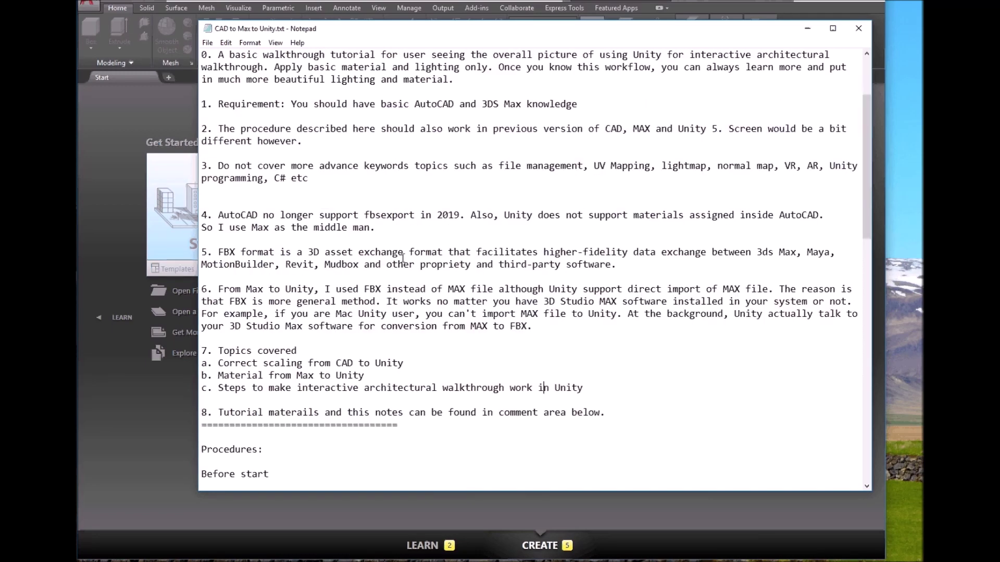
pyautogui.scroll(-1, 384, 306)
pyautogui.scroll(-1, 250, 332)
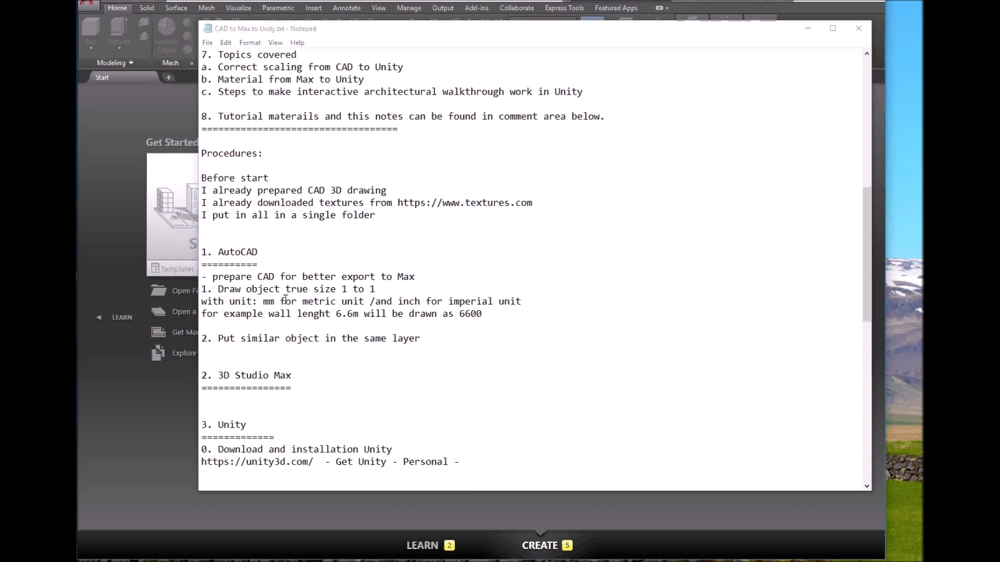
# In item 2 of the AutoCAD procedure, change "object" to "objects" so it reads "Put similar objects in the same layer"
pyautogui.moveTo(258, 301); pyautogui.dragTo(274, 302)
pyautogui.click(315, 302)
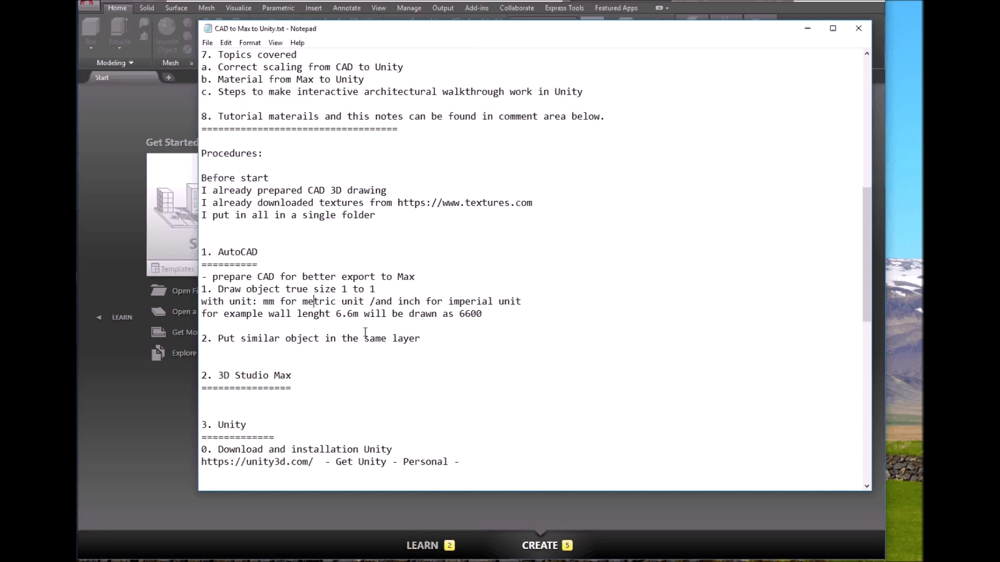
pyautogui.click(320, 339)
pyautogui.write('s')
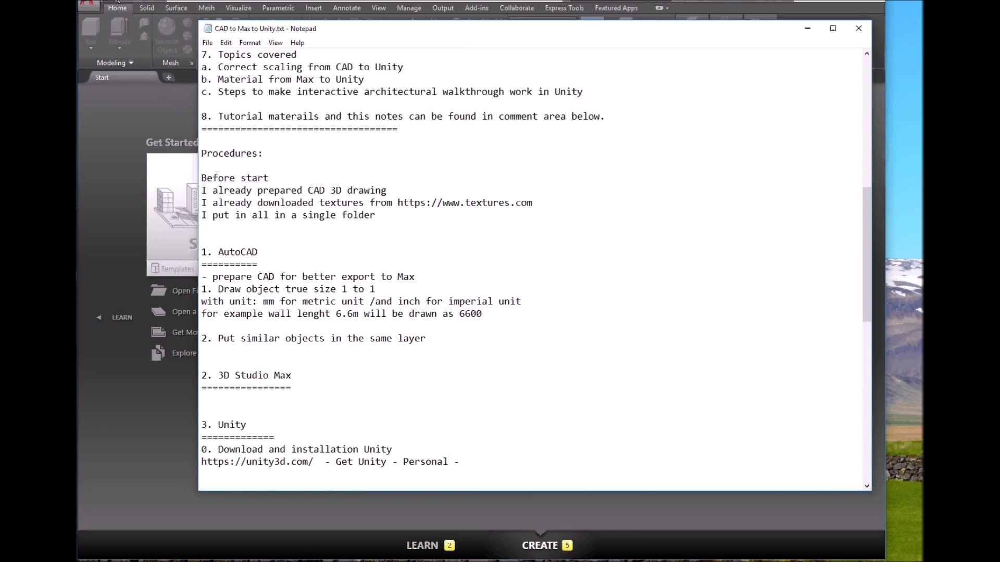
# Switch to AutoCAD and open the drawing Door and Frame-max5
pyautogui.click(124, 3)
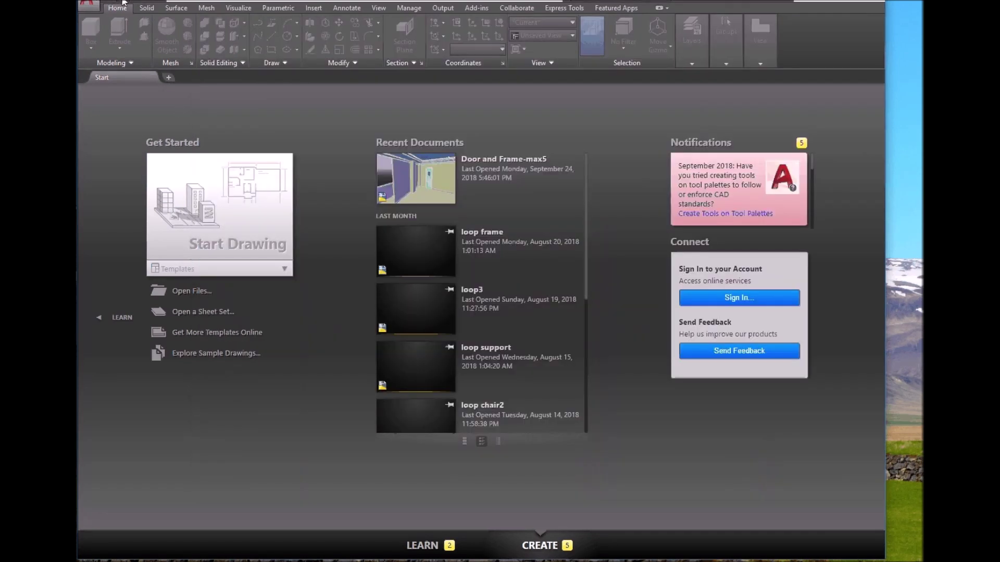
pyautogui.click(191, 290)
pyautogui.click(538, 386)
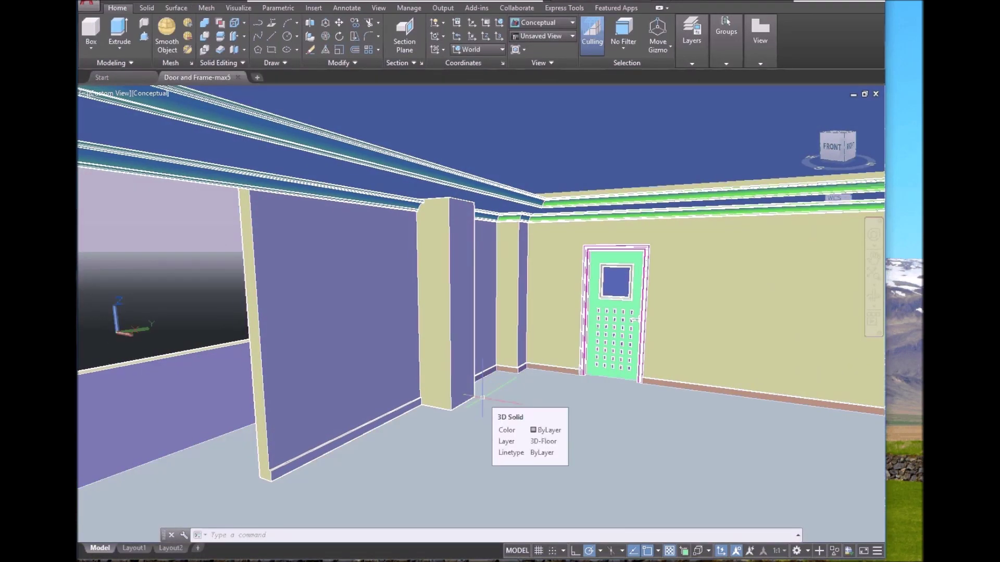
# Examine the building model from inside the room and from outside above the roof
pyautogui.scroll(2, 482, 397)
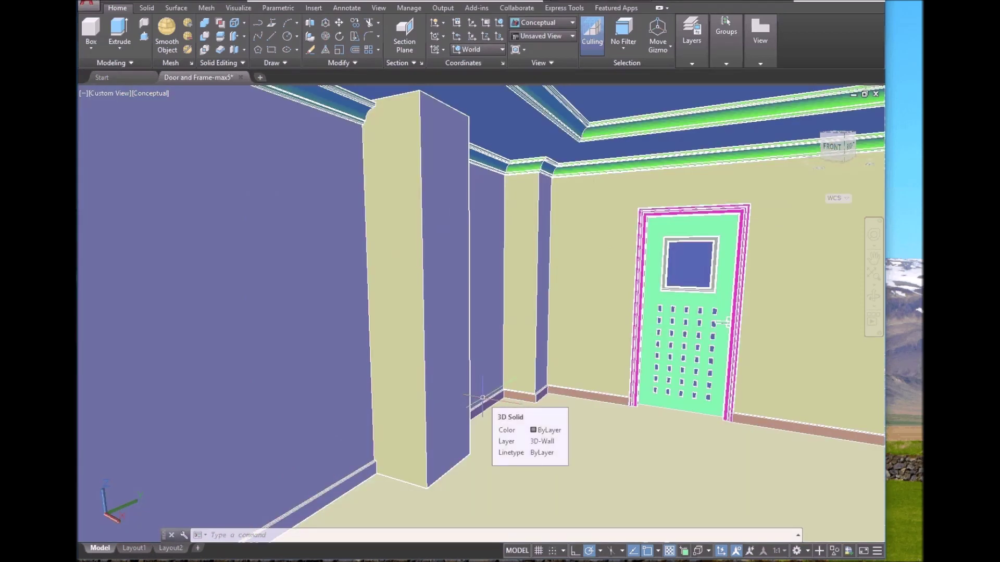
pyautogui.scroll(3, 483, 398)
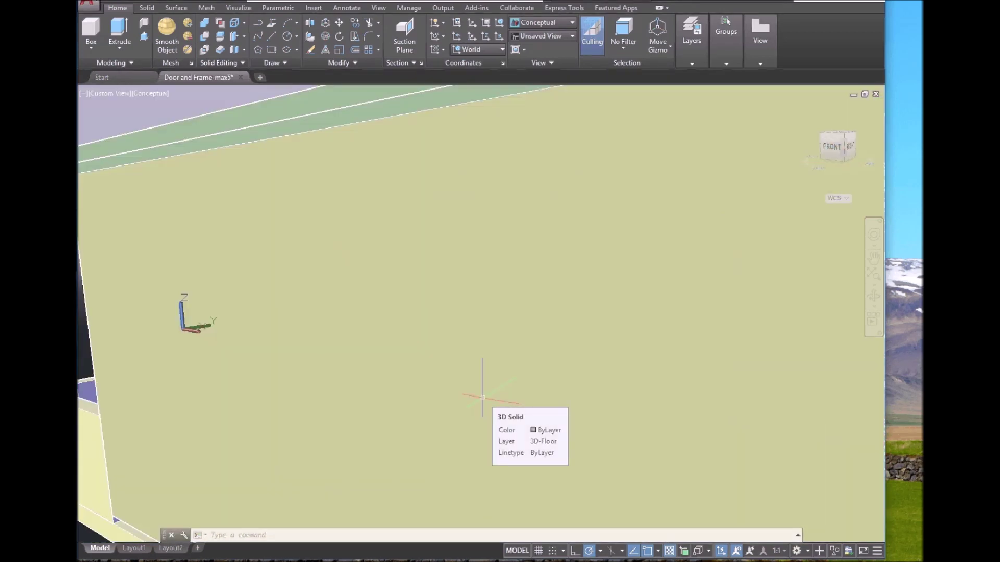
pyautogui.scroll(-3, 482, 397)
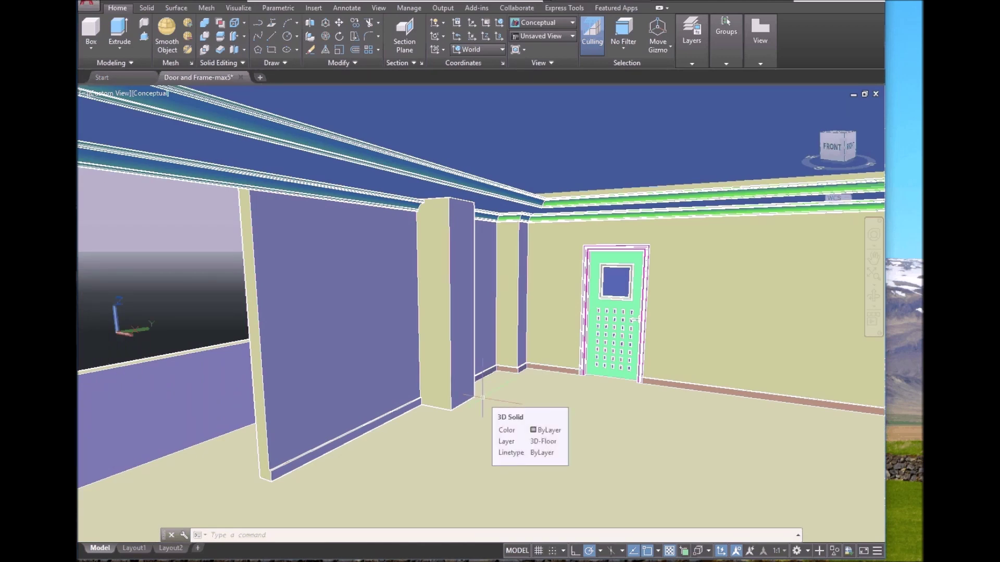
pyautogui.keyDown('shift'); pyautogui.moveTo(436, 346); pyautogui.dragTo(437, 346, button='middle'); pyautogui.keyUp('shift')
pyautogui.moveTo(484, 399)
pyautogui.keyDown('shift'); pyautogui.mouseDown(button='middle')
pyautogui.moveTo(509, 399)
pyautogui.moveTo(484, 408)
pyautogui.mouseUp(button='middle'); pyautogui.keyUp('shift')
pyautogui.scroll(5, 483, 407)
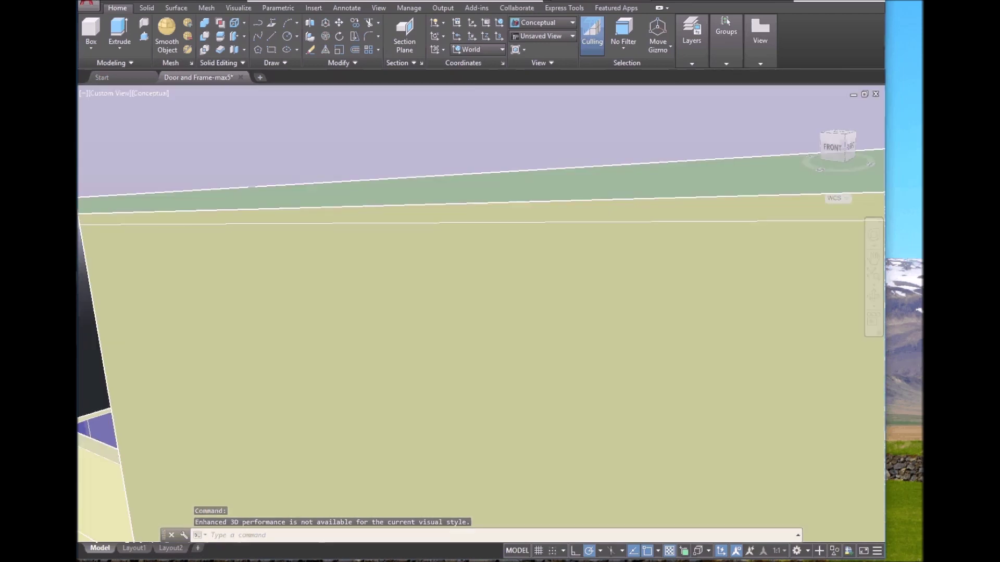
pyautogui.scroll(-5, 470, 388)
pyautogui.scroll(-1, 469, 388)
pyautogui.scroll(2, 469, 389)
pyautogui.keyDown('shift'); pyautogui.moveTo(469, 391); pyautogui.dragTo(468, 364, button='middle'); pyautogui.keyUp('shift')
pyautogui.scroll(3, 275, 135)
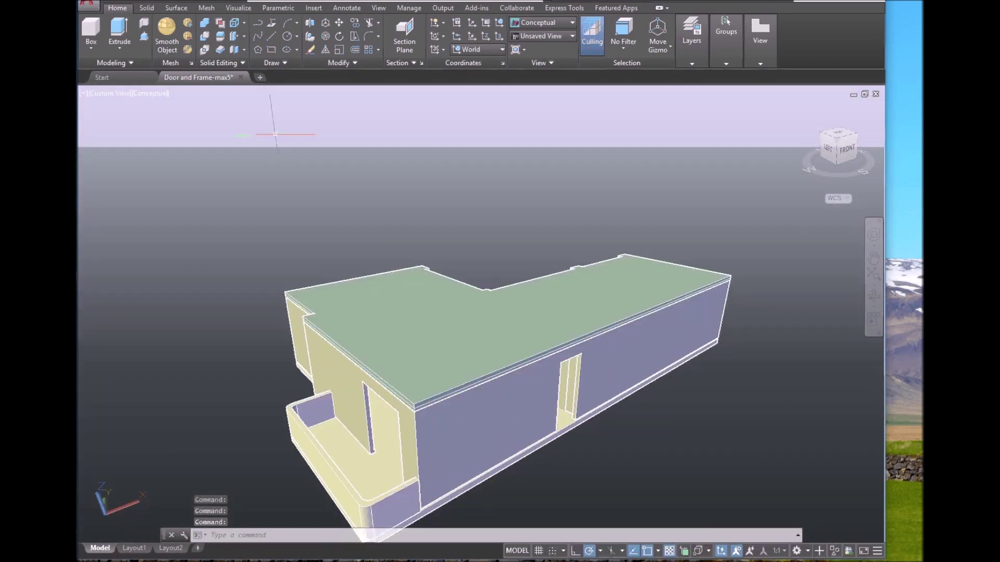
# Change the viewport's visual style to X-ray to see the rooms through the roof and walls
pyautogui.click(149, 95)
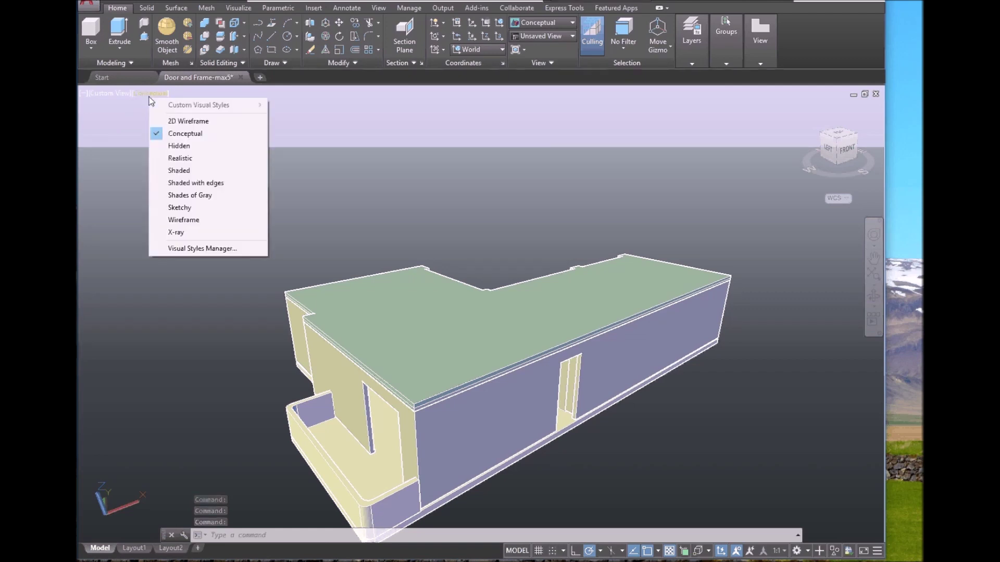
pyautogui.click(187, 233)
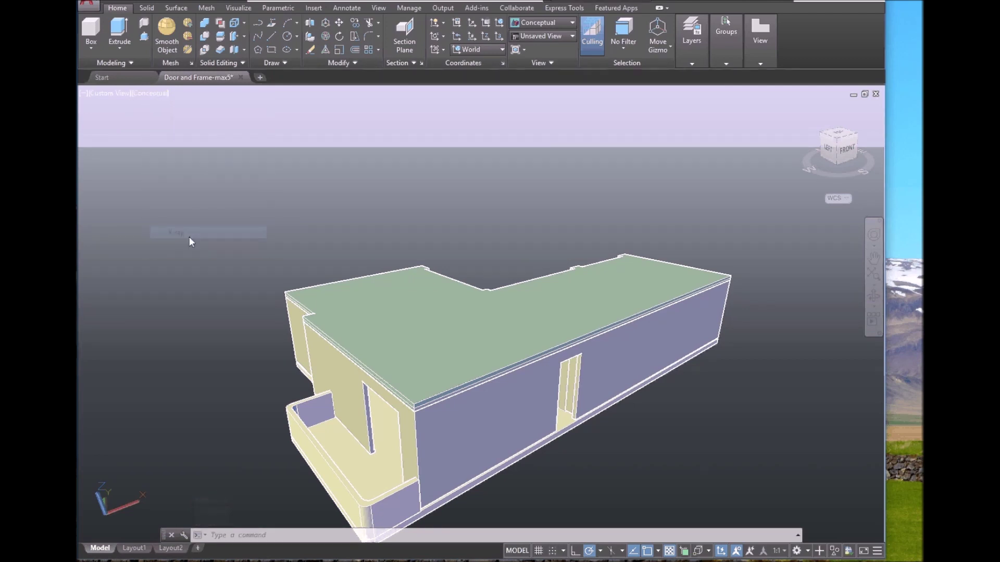
pyautogui.scroll(5, 391, 372)
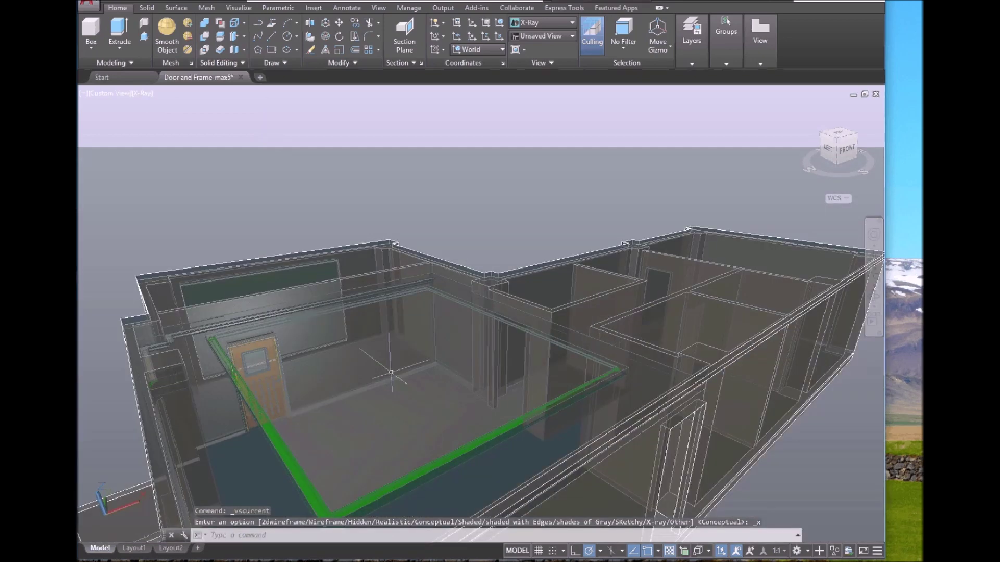
pyautogui.scroll(3, 391, 372)
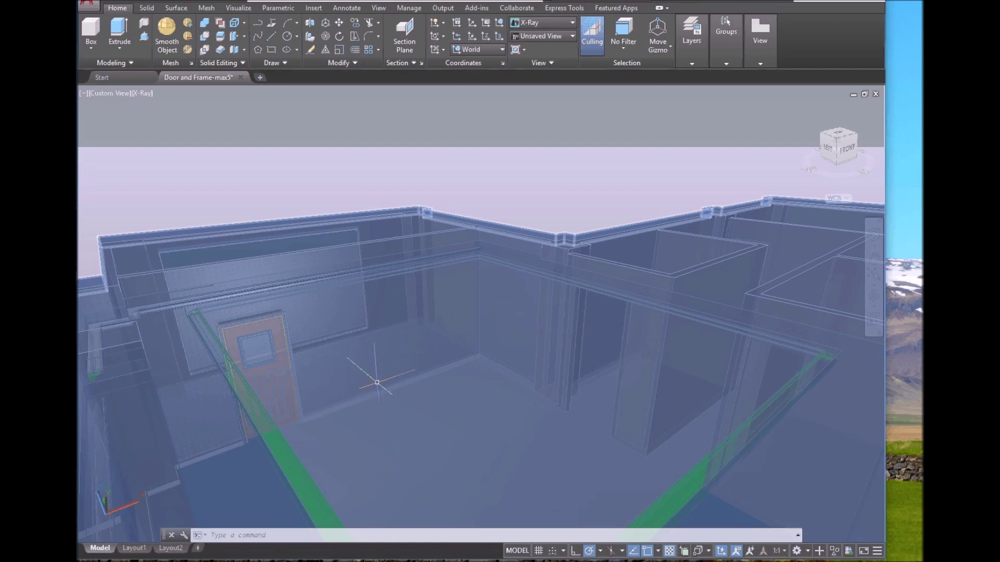
# Measure the length of the outer wall behind the large green panel, between its two upper corners, with the DIST command
pyautogui.keyDown('shift'); pyautogui.moveTo(292, 243); pyautogui.dragTo(383, 266, button='middle'); pyautogui.keyUp('shift')
pyautogui.write('DI')
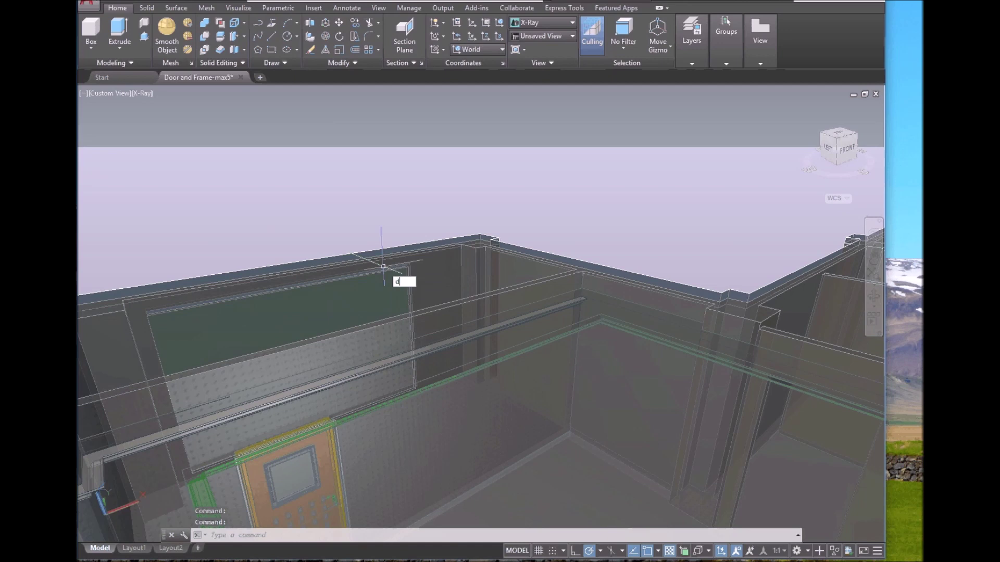
pyautogui.press('Return')
pyautogui.keyDown('shift'); pyautogui.moveTo(384, 266); pyautogui.dragTo(396, 291, button='middle'); pyautogui.keyUp('shift')
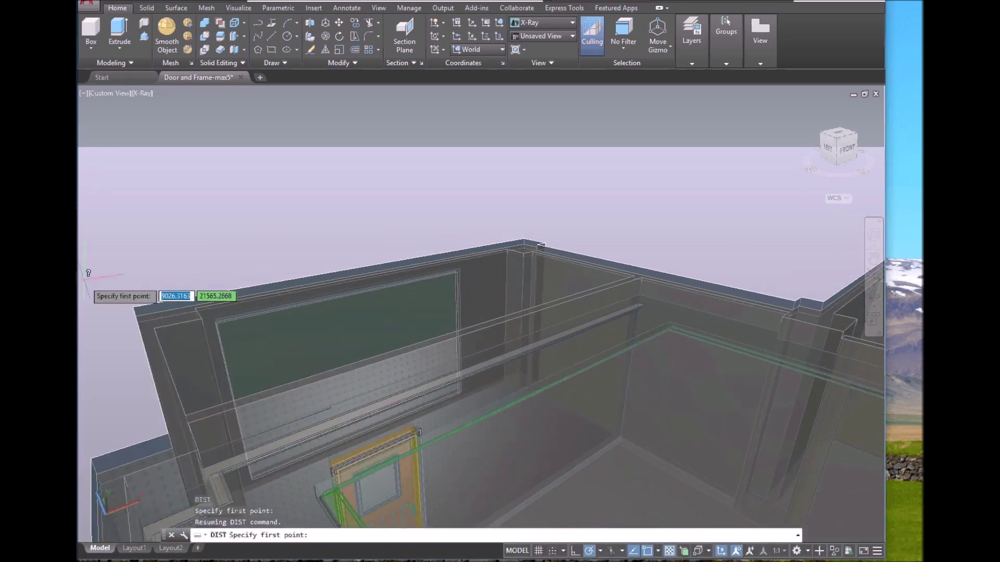
pyautogui.click(132, 307)
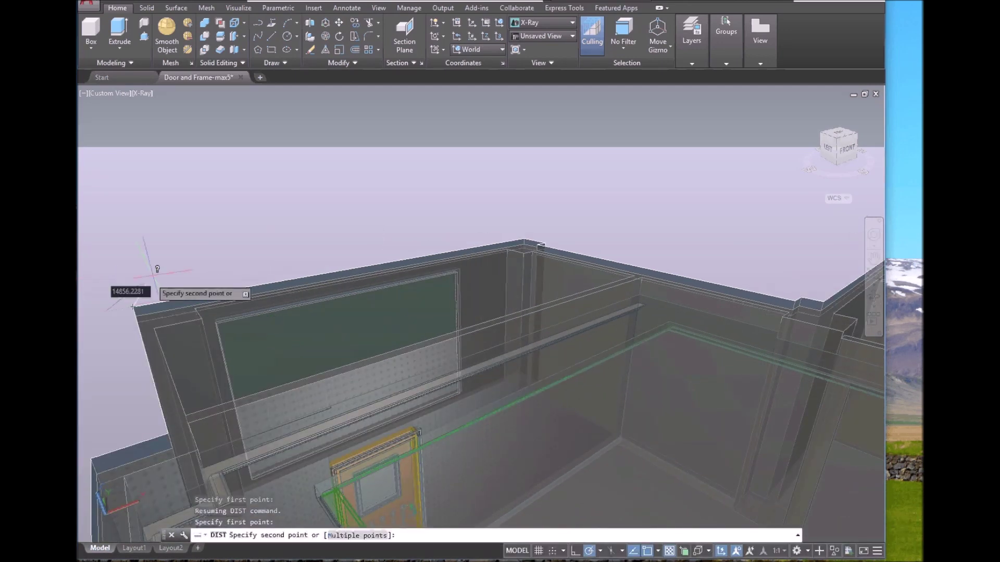
pyautogui.click(524, 238)
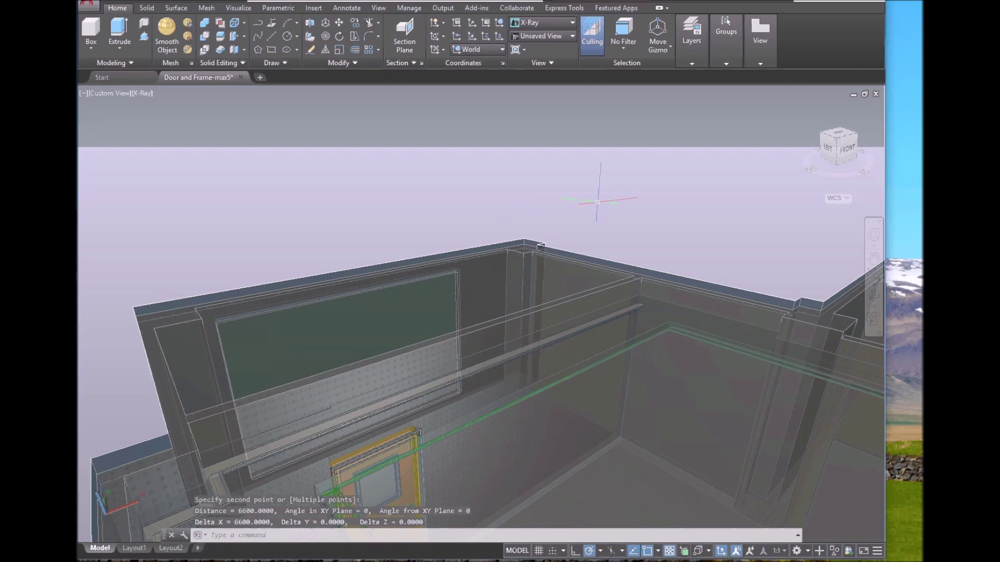
pyautogui.scroll(-3, 630, 224)
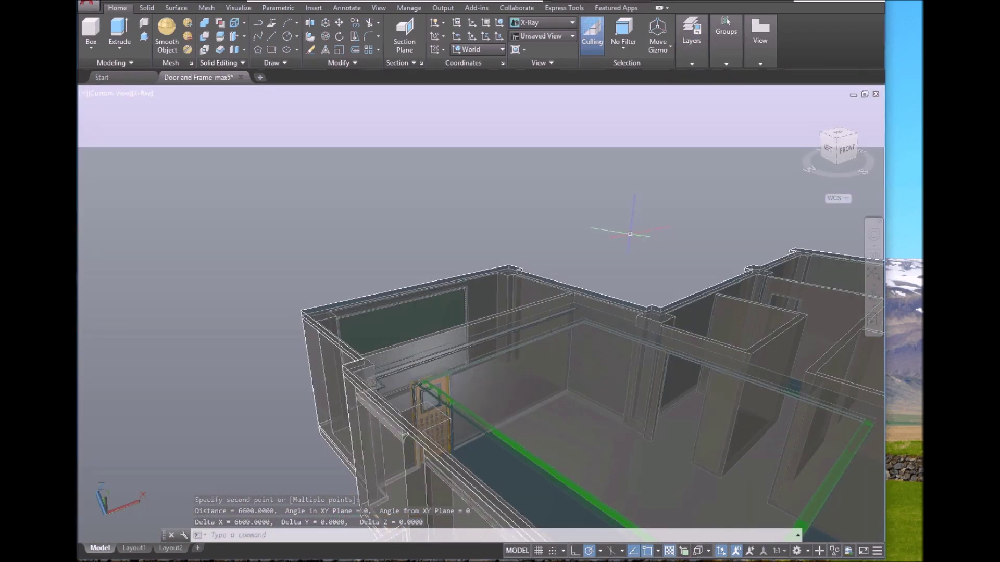
# Turn the 3D-Wall layer off and back on, and do the same with 3D-Floor, to check which objects each layer holds
pyautogui.scroll(-4, 636, 308)
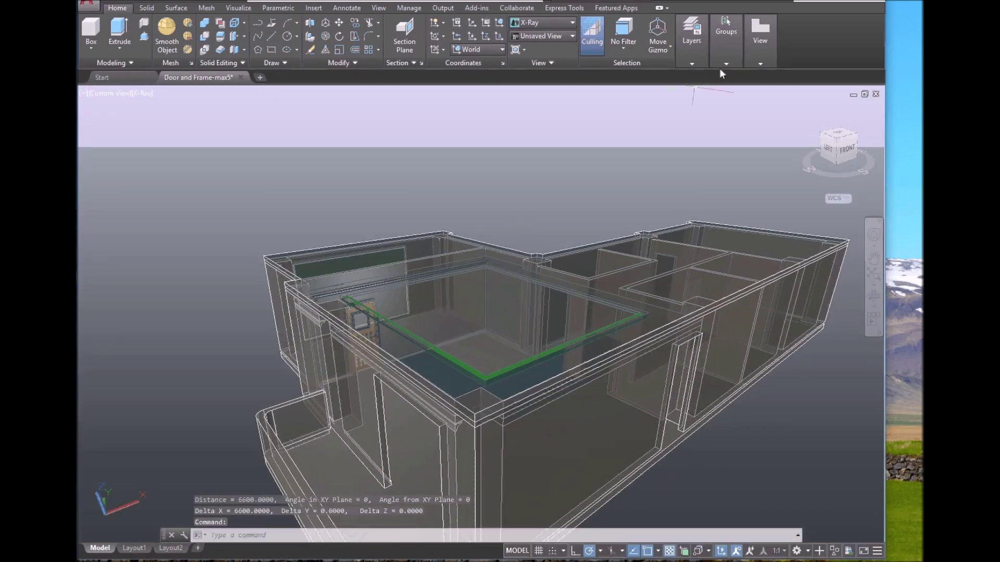
pyautogui.moveTo(696, 61)
pyautogui.click(790, 76)
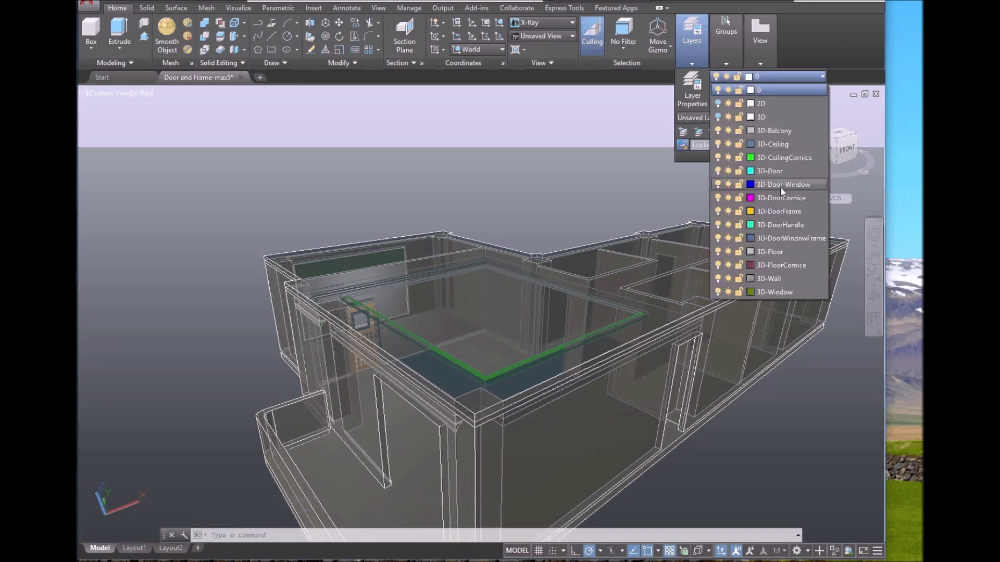
pyautogui.click(718, 279)
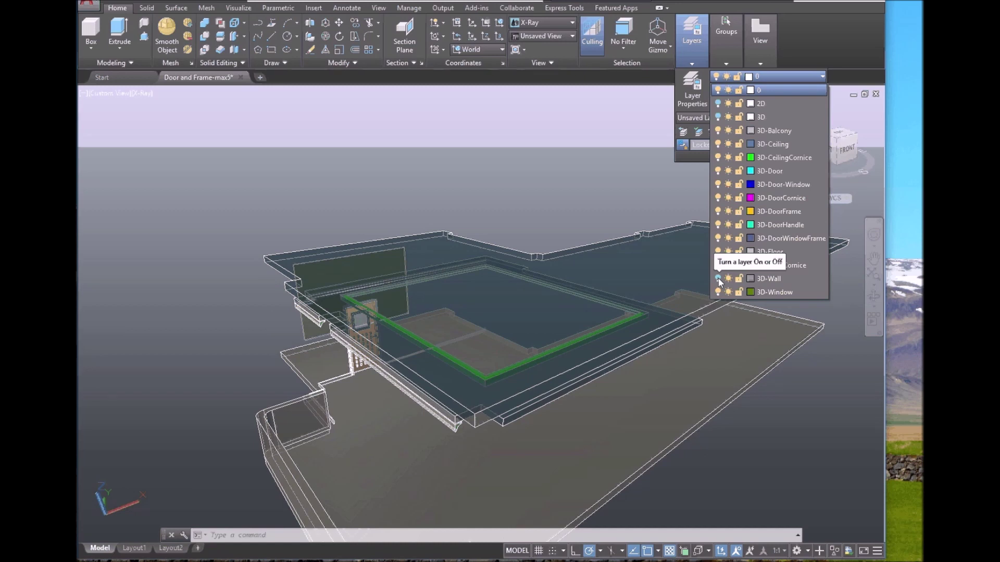
pyautogui.click(718, 279)
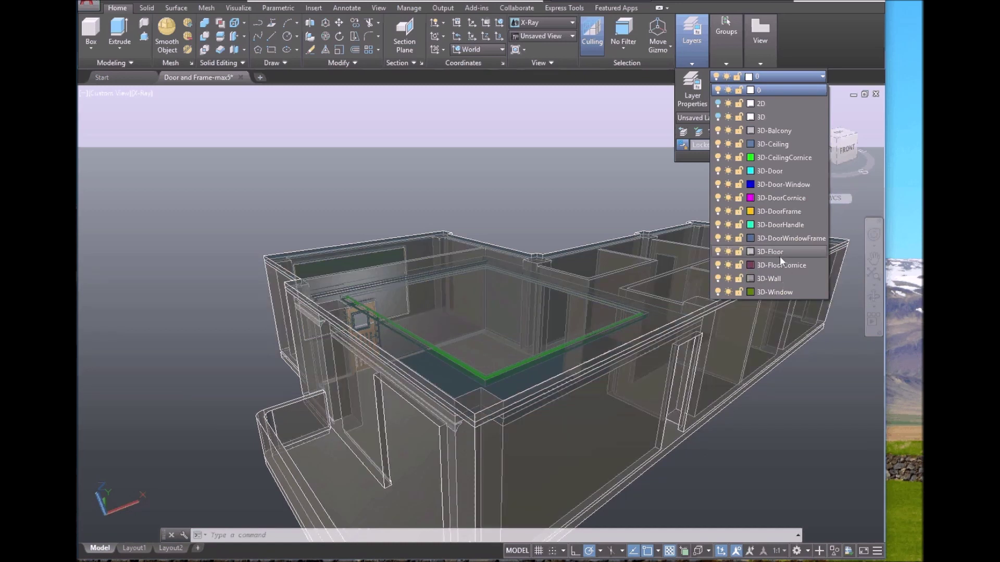
pyautogui.click(719, 252)
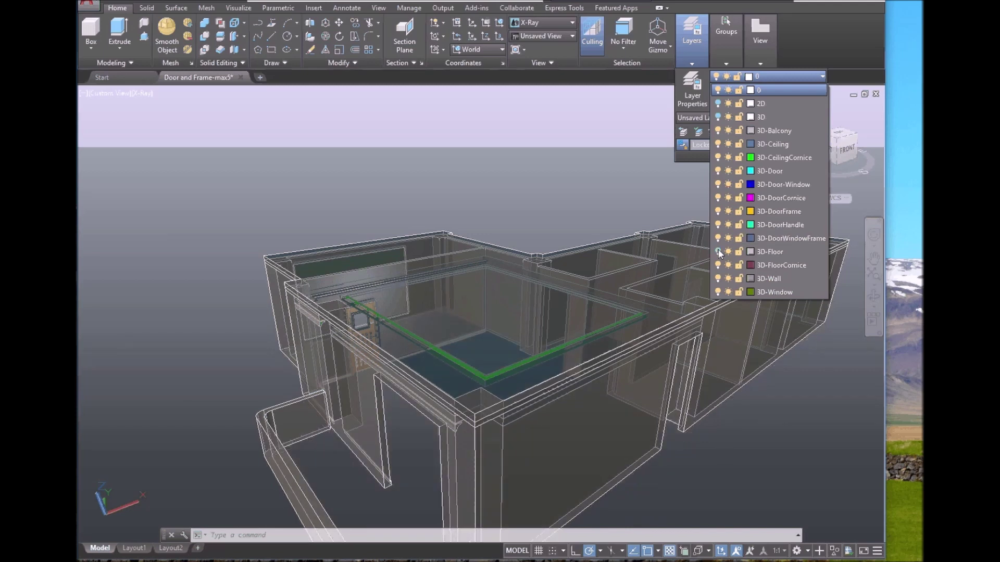
pyautogui.click(719, 252)
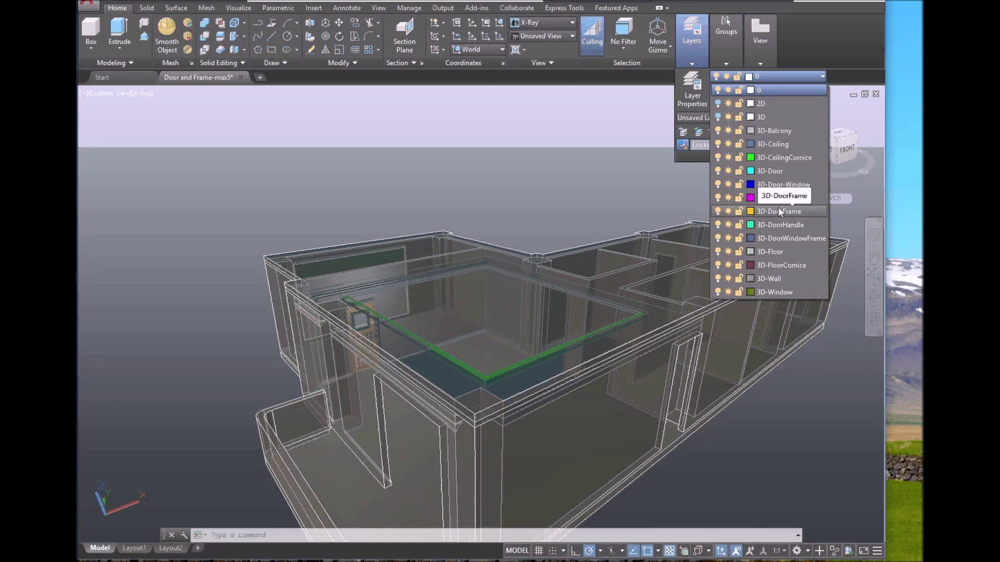
pyautogui.click(536, 182)
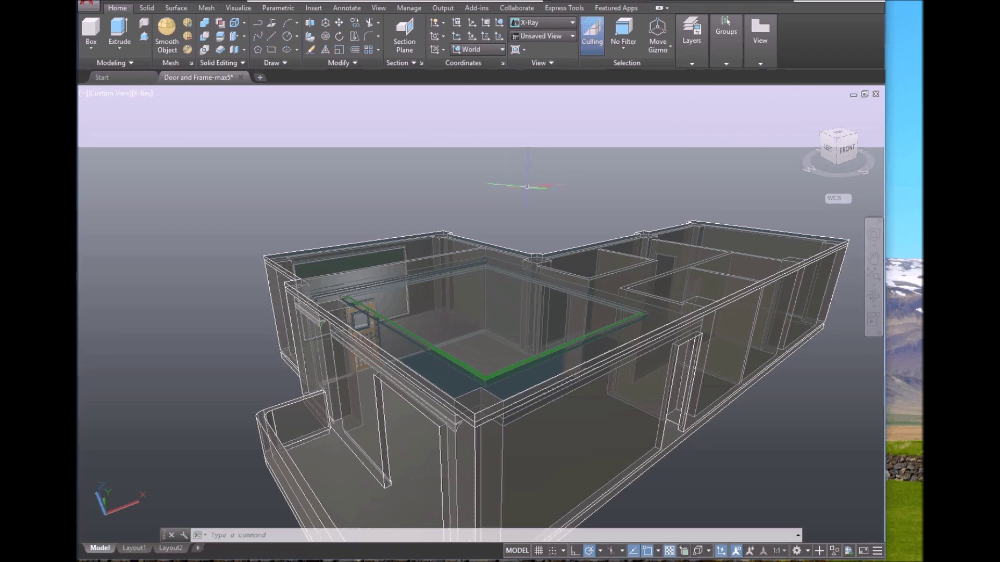
# Close the drawing Door and Frame-max5, consult the CAD to Max to Unity notes and switch to 3ds Max
pyautogui.click(241, 77)
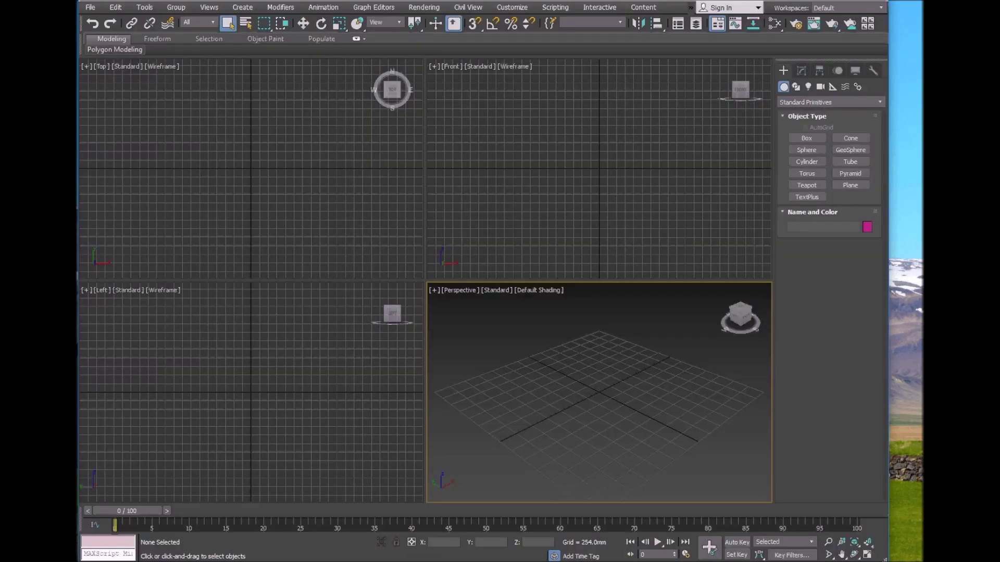
pyautogui.hotkey('alt', 'Tab')
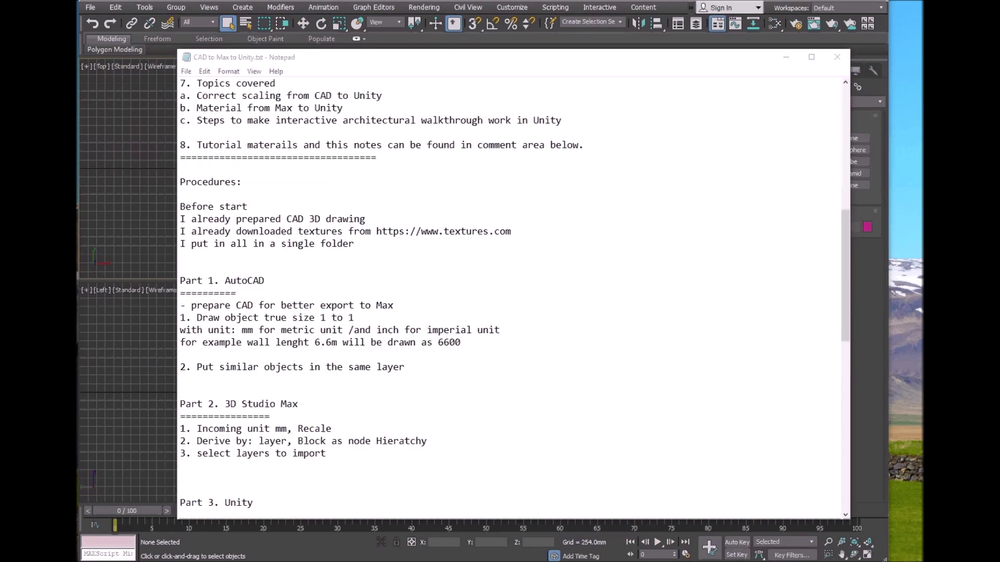
pyautogui.click(153, 103)
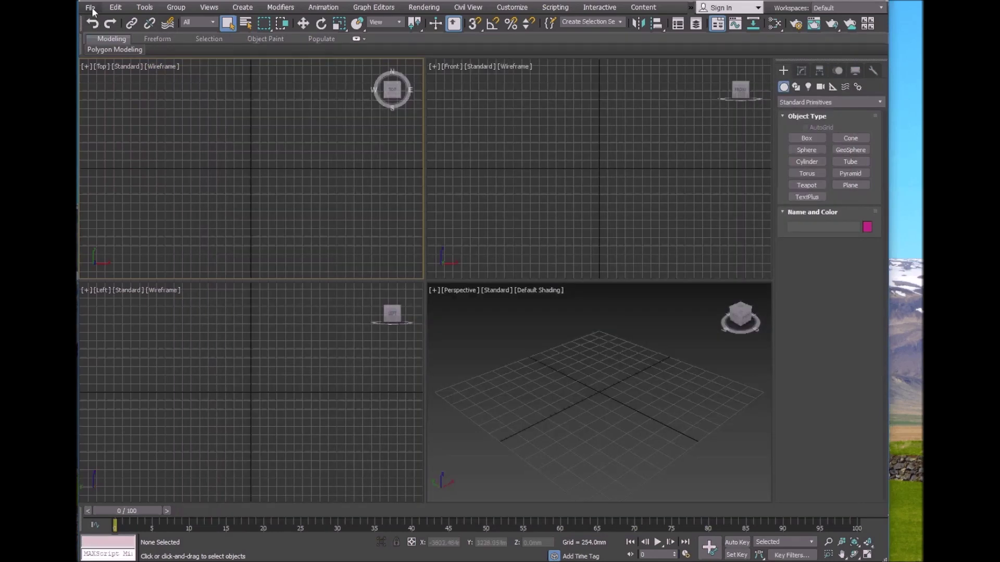
# Choose Door and Frame-max5.dwg from the CAD to MAX to Unity folder as the file to import into the scene
pyautogui.click(90, 8)
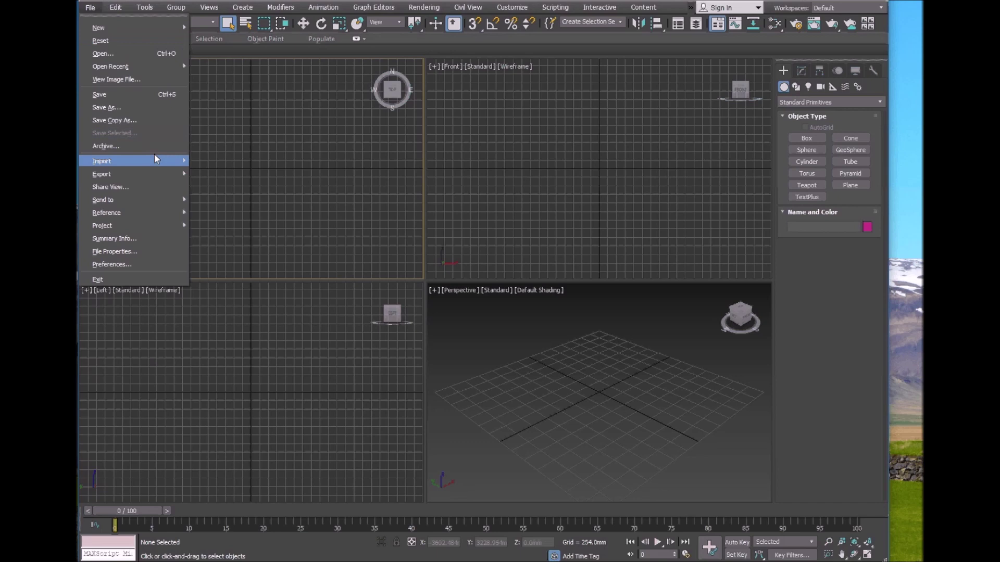
pyautogui.moveTo(157, 159)
pyautogui.click(216, 166)
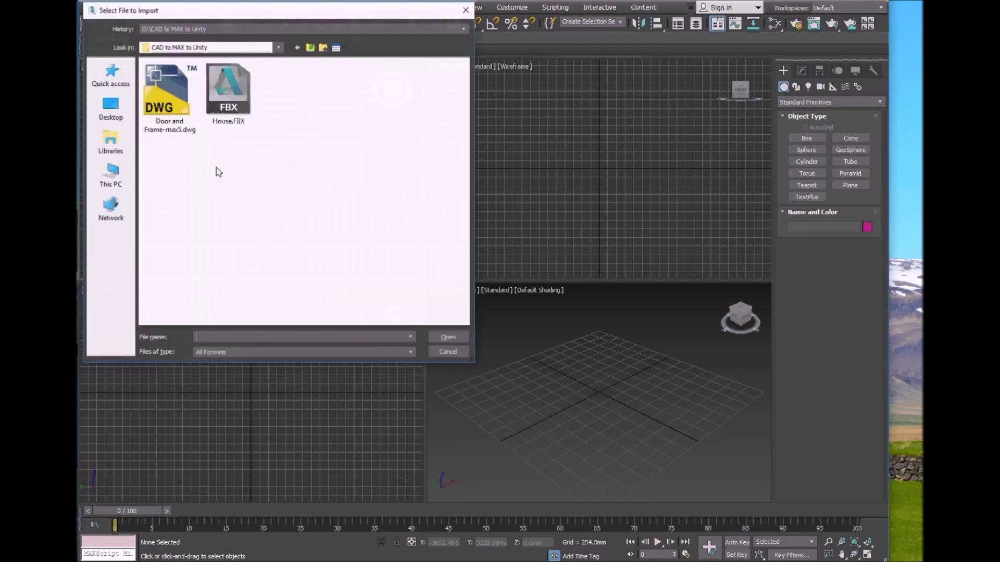
pyautogui.click(175, 107)
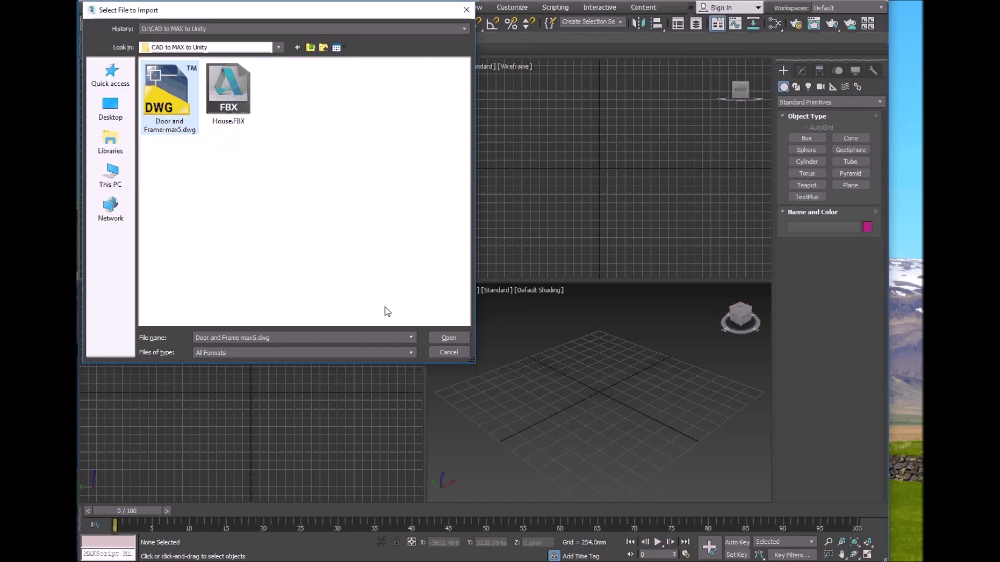
pyautogui.click(449, 338)
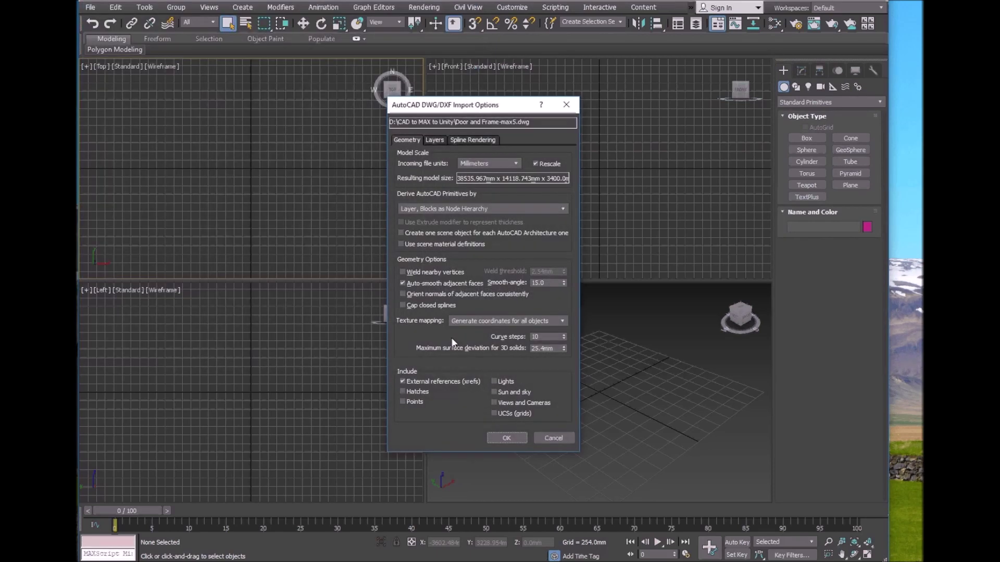
# Import the drawing's selected 3D layers with incoming units in Millimeters, Rescale on, and primitives derived by Layer, Blocks as Node Hierarchy
pyautogui.moveTo(465, 112); pyautogui.dragTo(452, 108)
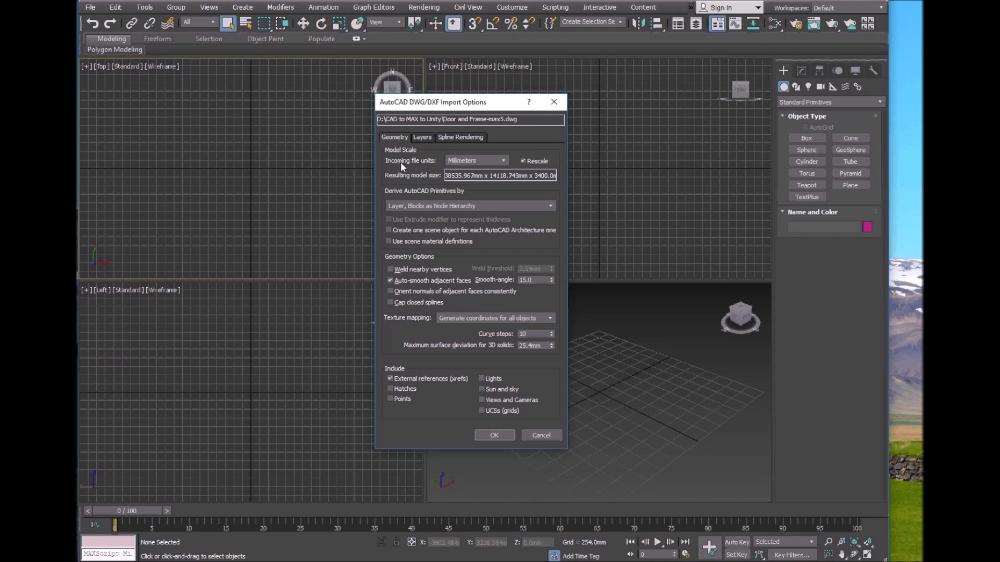
pyautogui.click(487, 160)
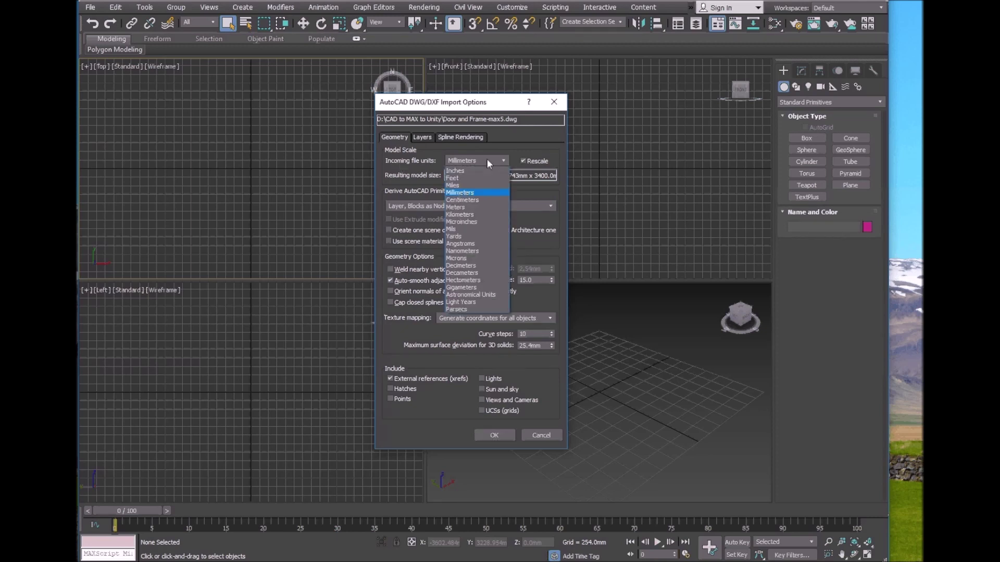
pyautogui.click(487, 160)
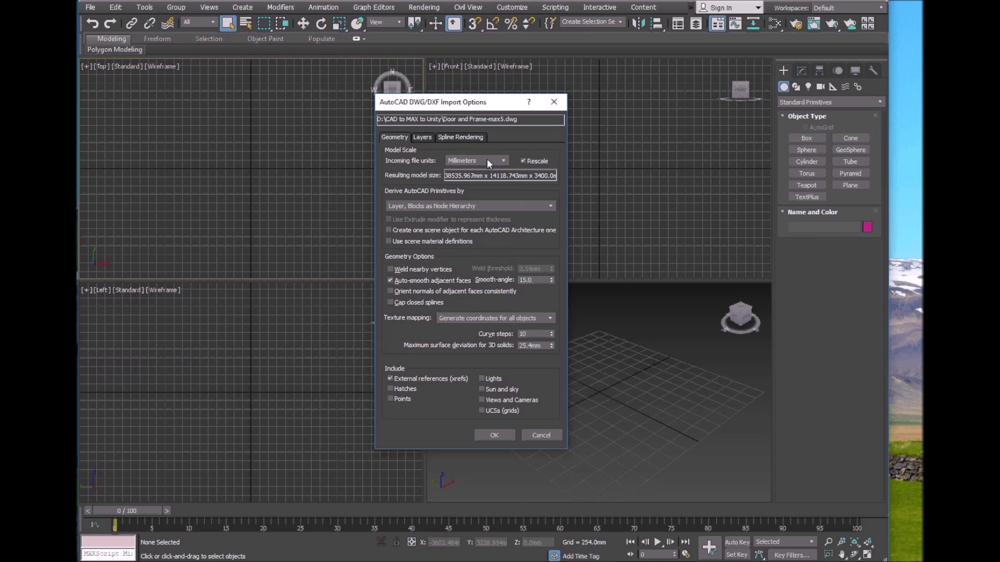
pyautogui.click(489, 161)
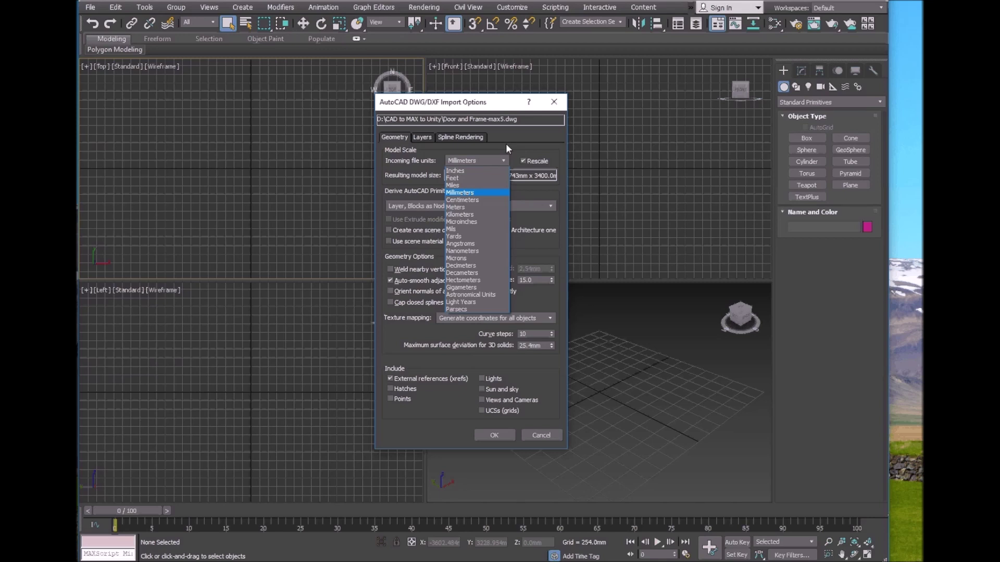
pyautogui.click(508, 146)
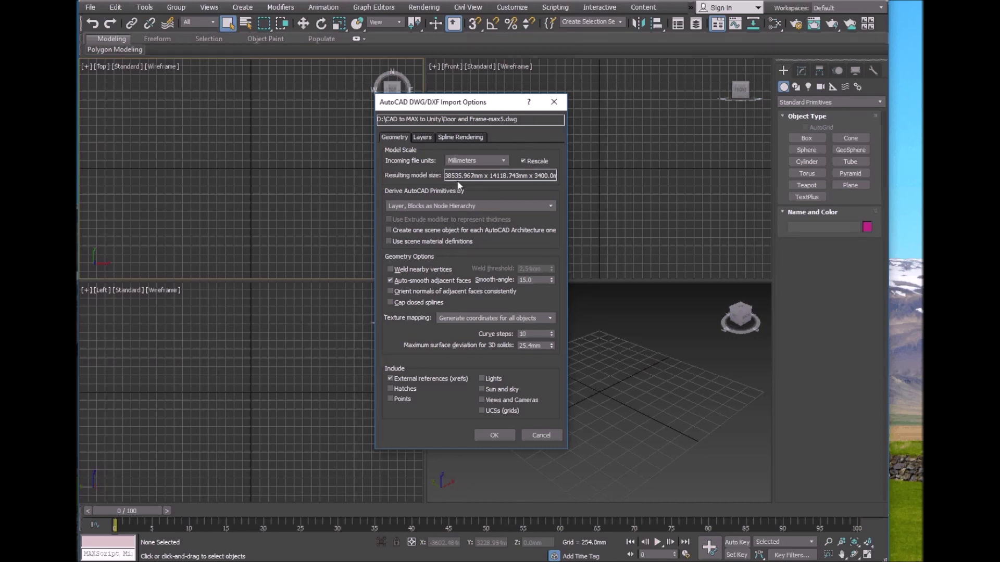
pyautogui.click(553, 205)
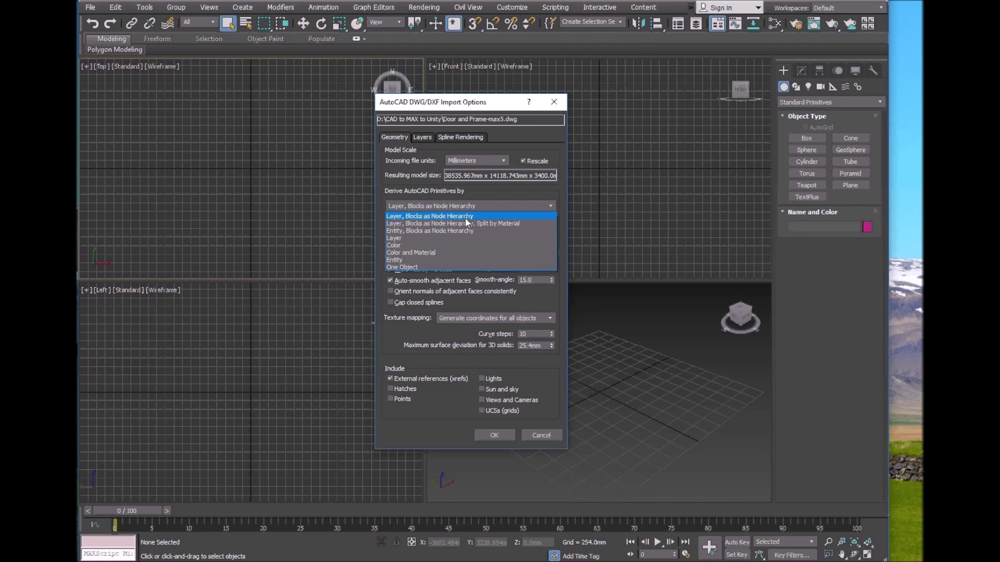
pyautogui.click(466, 218)
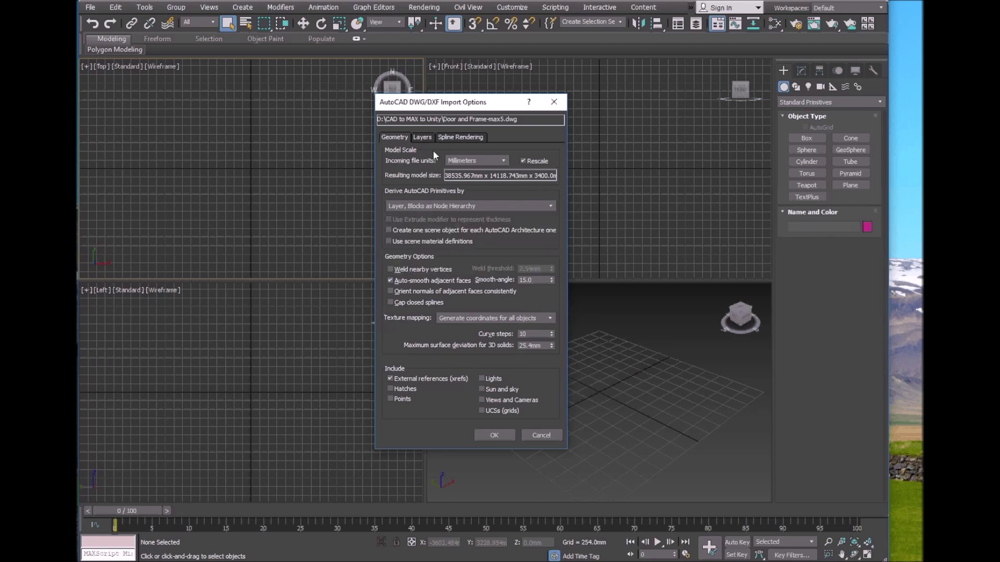
pyautogui.click(425, 137)
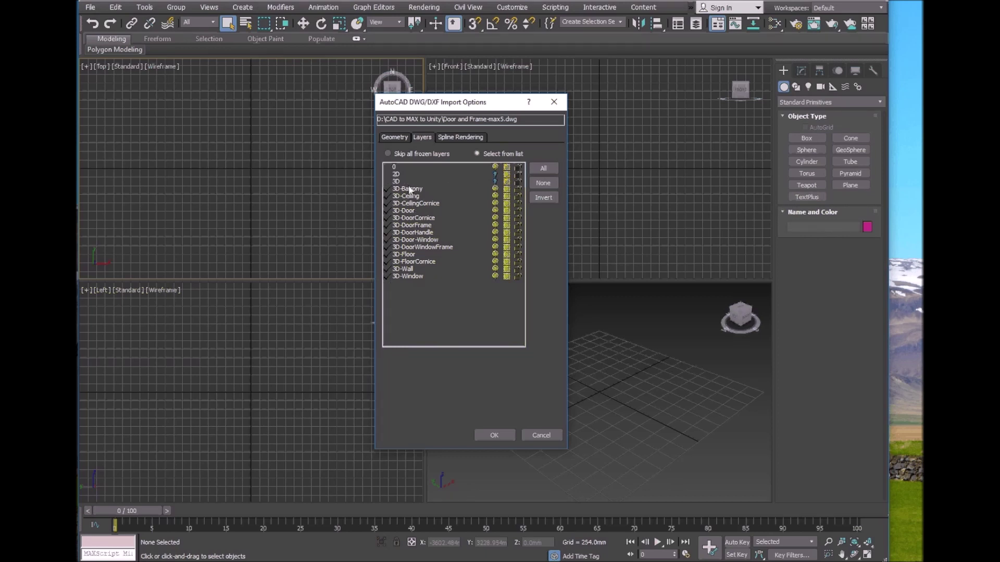
pyautogui.click(497, 434)
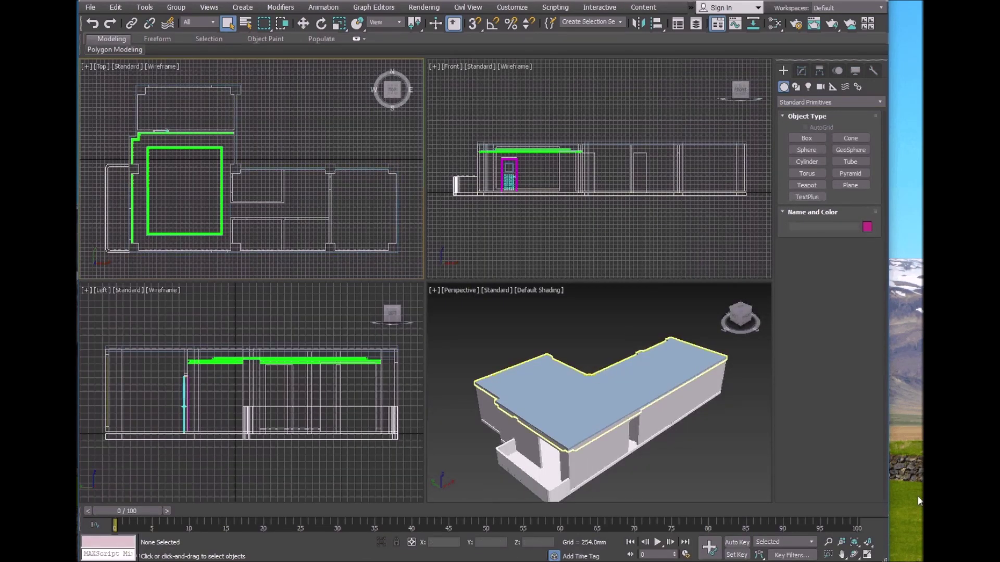
# Measure the outer wall at the top of the plan with a Tape helper in the maximized Top view, snapping to its corner vertices
pyautogui.click(869, 555)
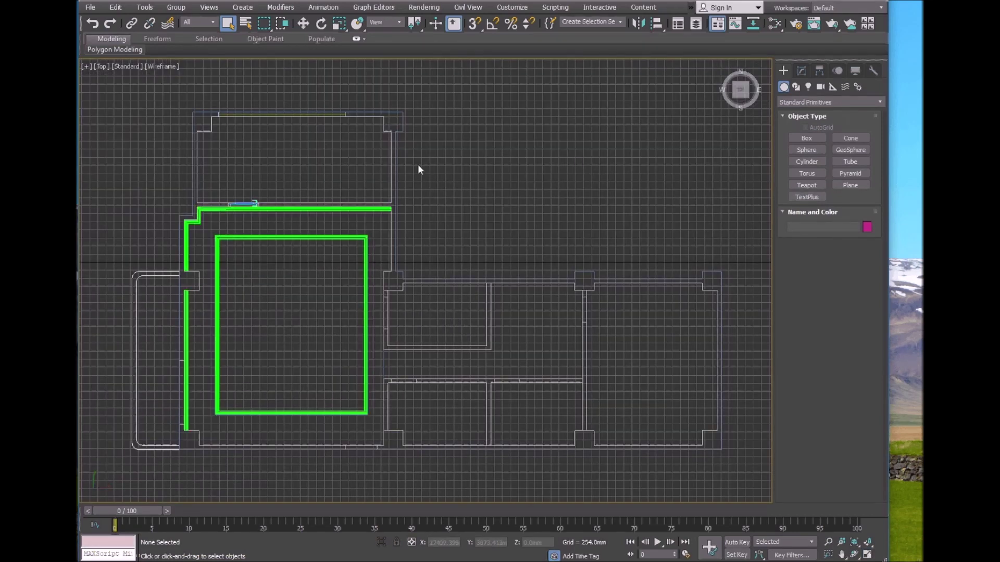
pyautogui.click(834, 91)
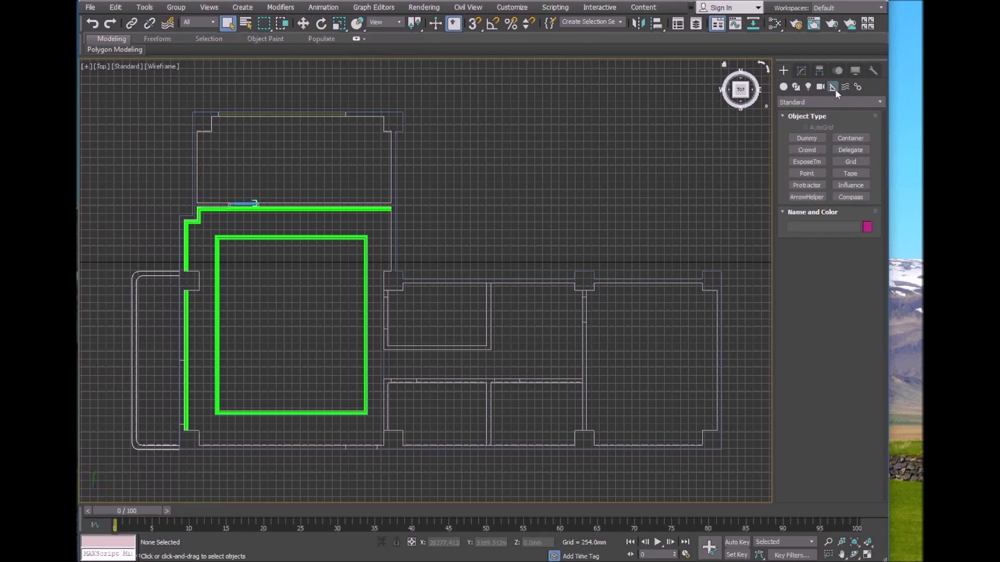
pyautogui.click(853, 174)
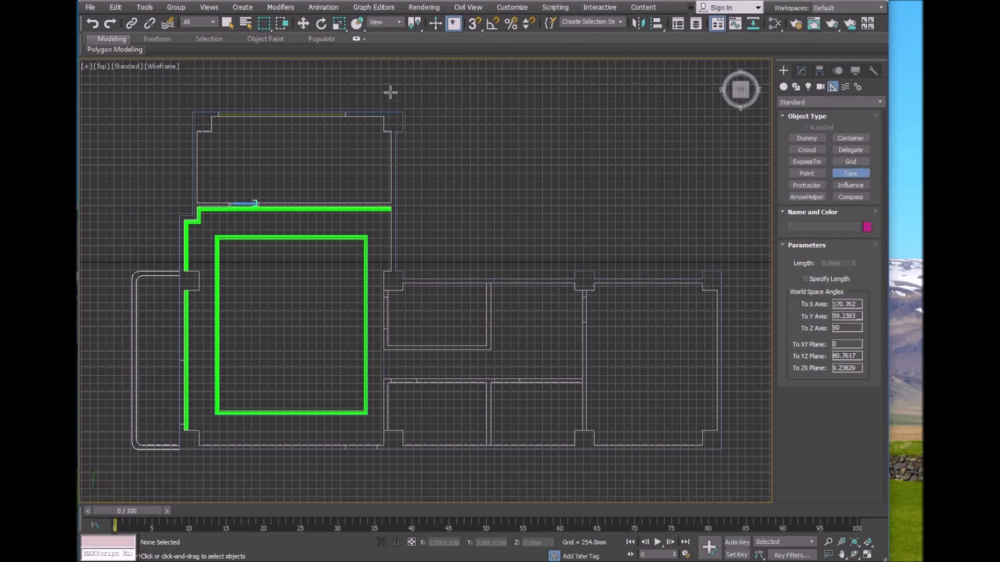
pyautogui.rightClick(474, 24)
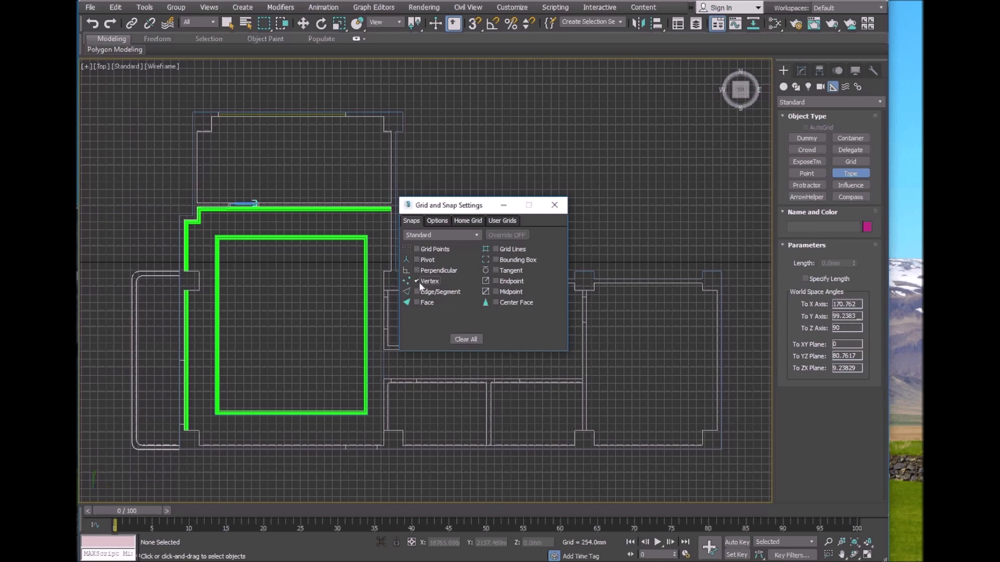
pyautogui.click(558, 205)
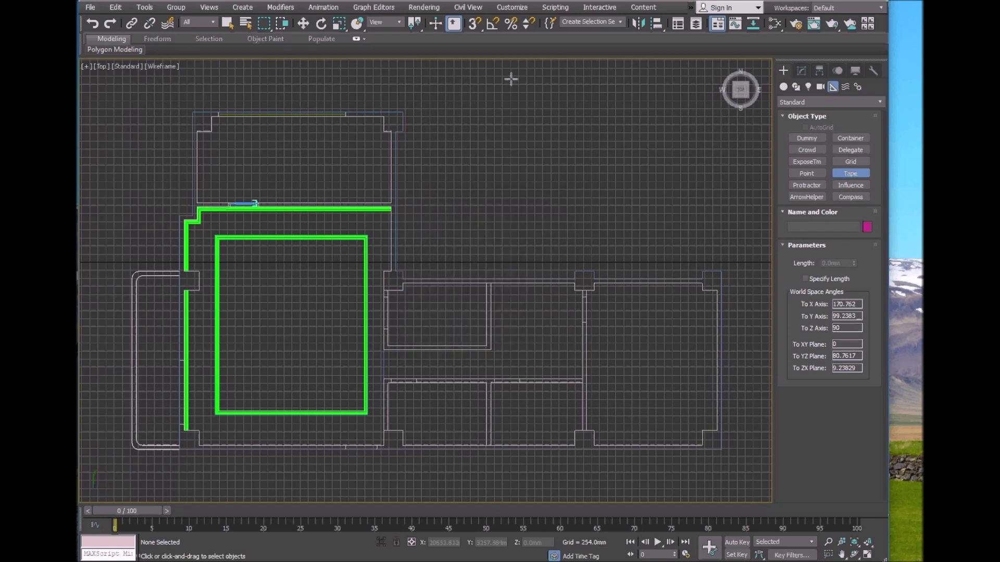
pyautogui.click(472, 24)
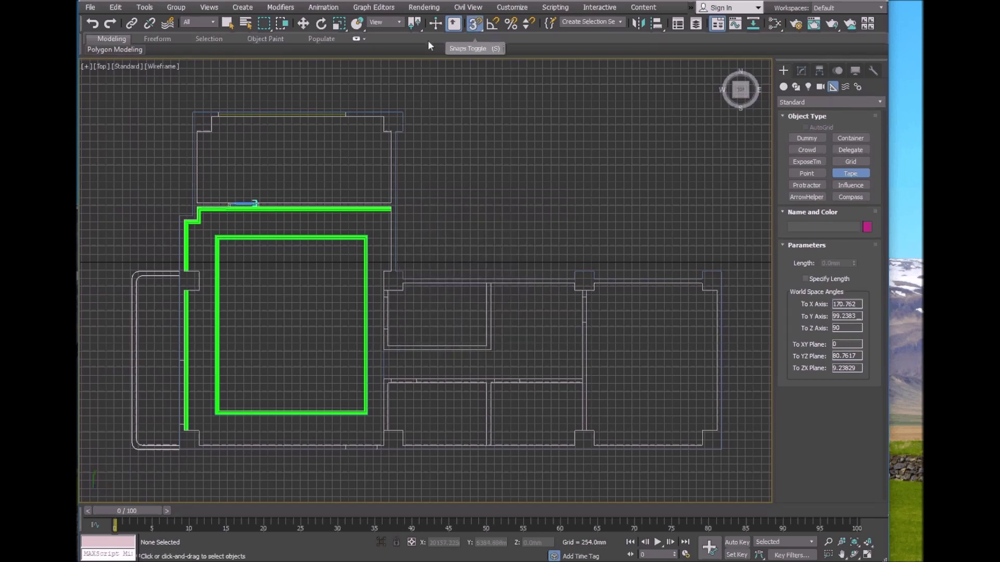
pyautogui.moveTo(191, 111); pyautogui.dragTo(402, 104)
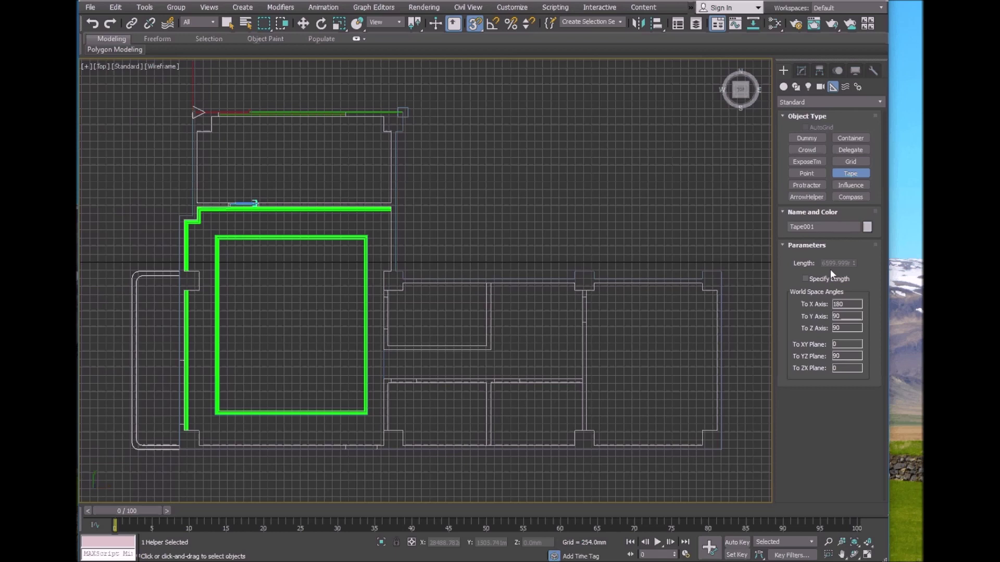
pyautogui.rightClick(658, 234)
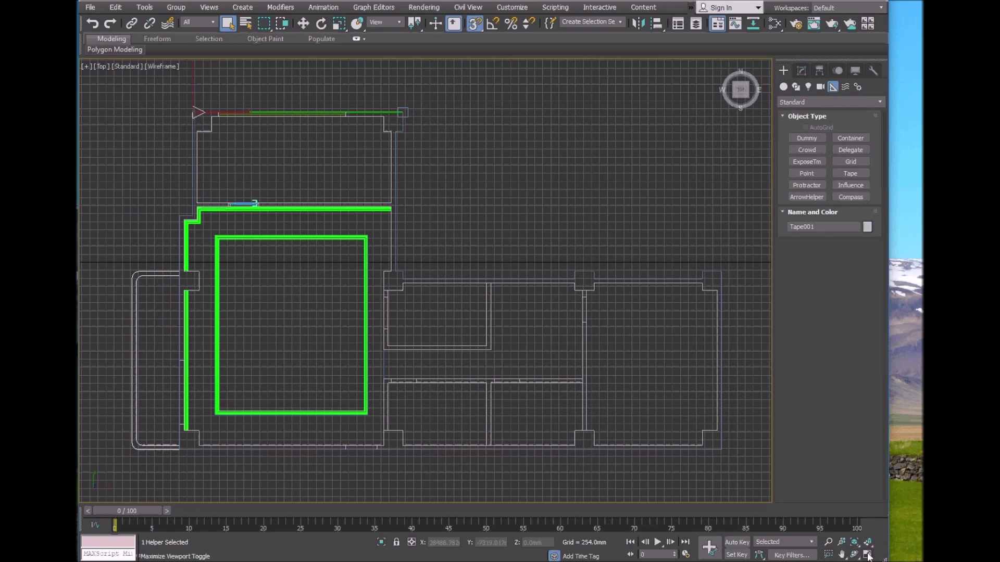
# Restore the four-viewport layout with Perspective active and dock the Scene Explorer beside the Top and Left viewports
pyautogui.click(868, 556)
pyautogui.click(583, 315)
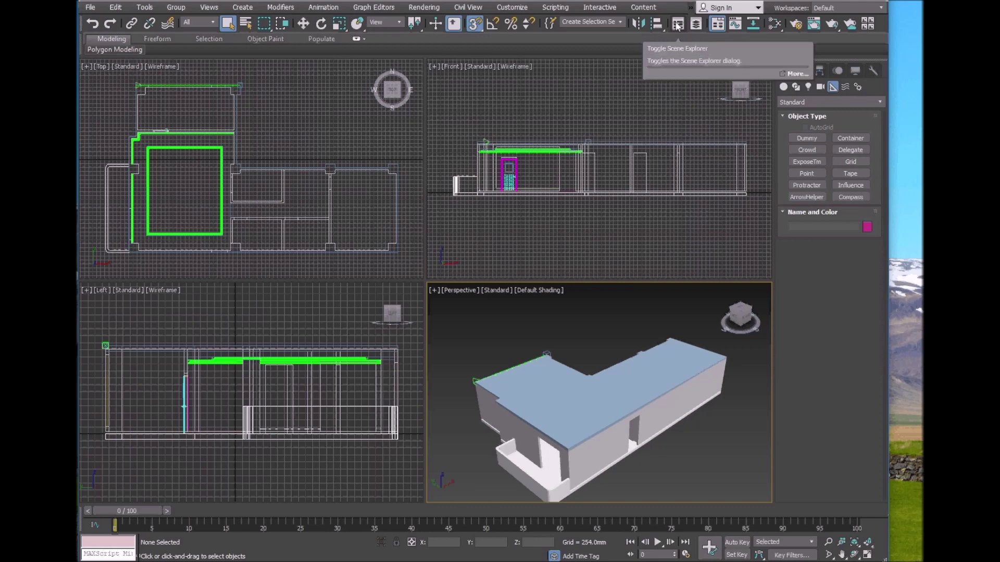
pyautogui.click(677, 26)
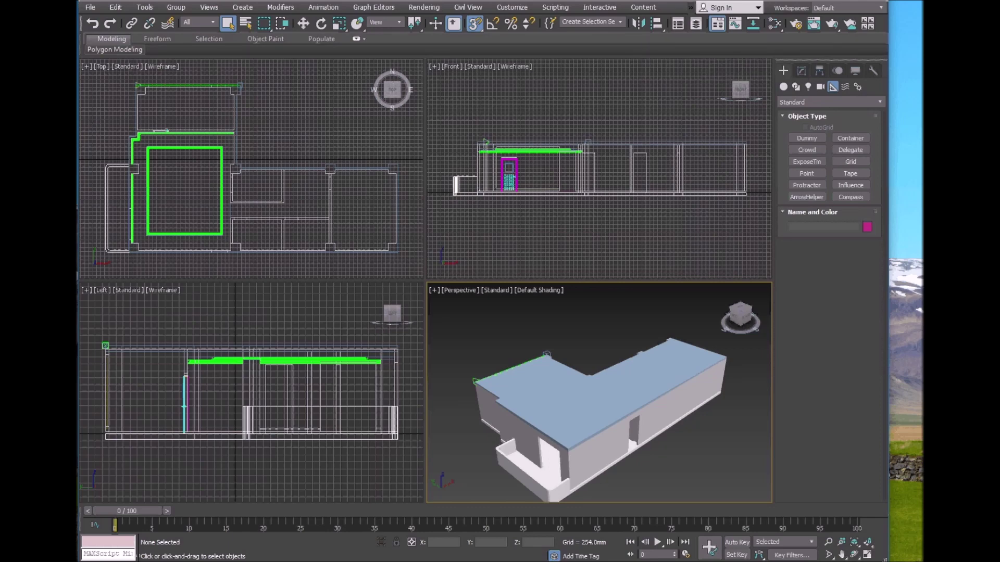
pyautogui.click(678, 26)
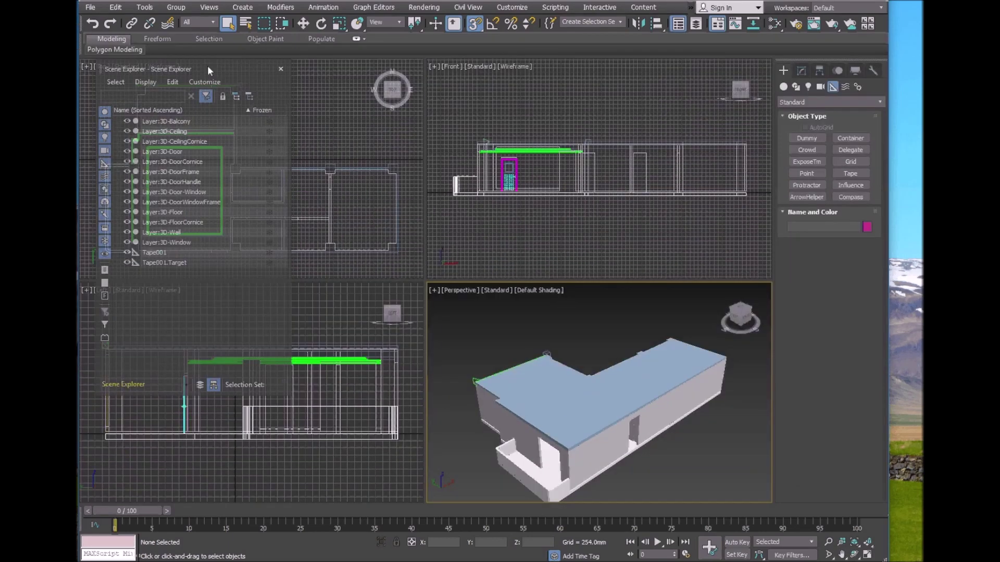
pyautogui.moveTo(207, 66); pyautogui.dragTo(104, 58)
pyautogui.moveTo(115, 63); pyautogui.dragTo(208, 157)
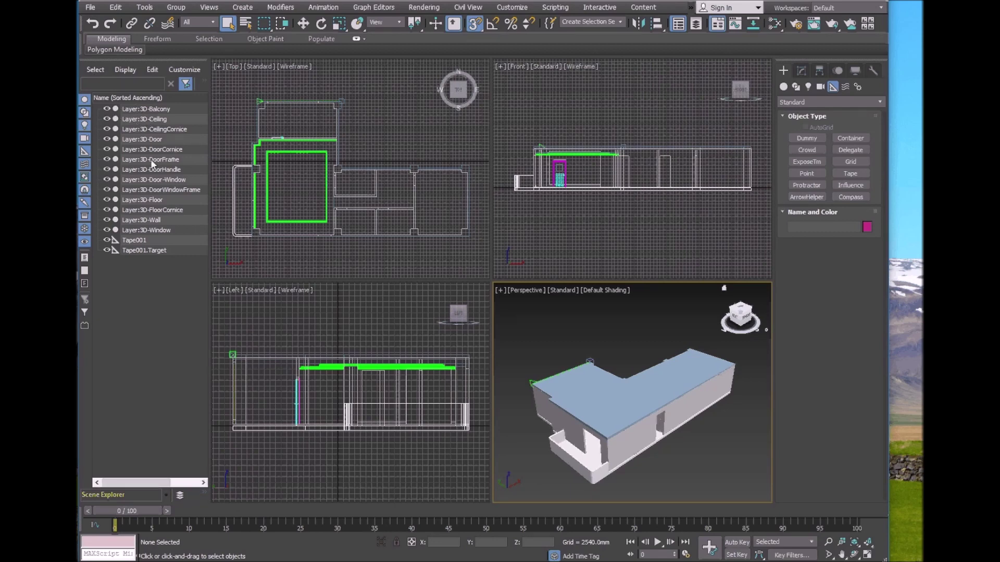
# Widen the Scene Explorer and select the Layer:3D-Wall object in its list
pyautogui.click(154, 220)
pyautogui.click(156, 231)
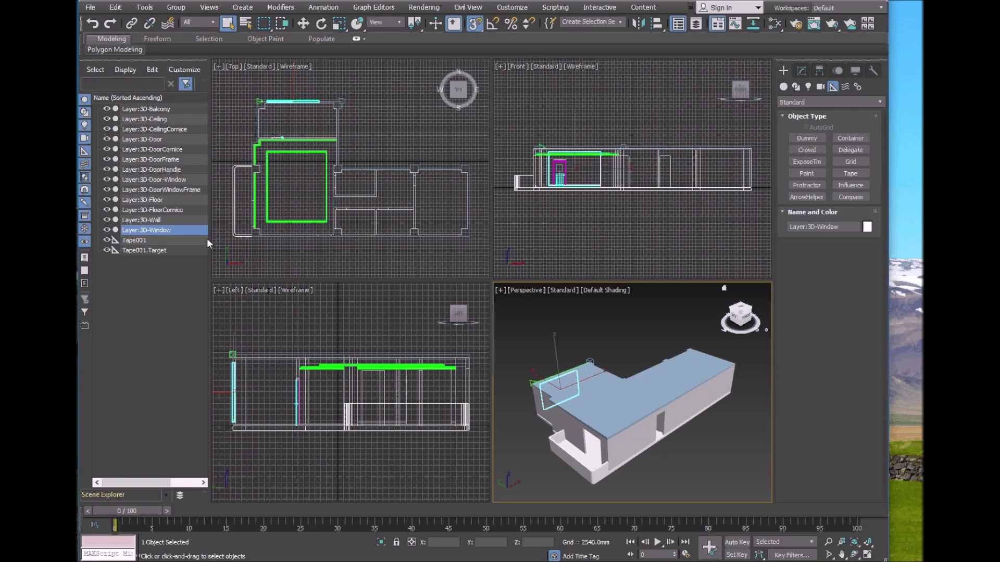
pyautogui.moveTo(211, 238); pyautogui.dragTo(232, 234)
pyautogui.click(135, 218)
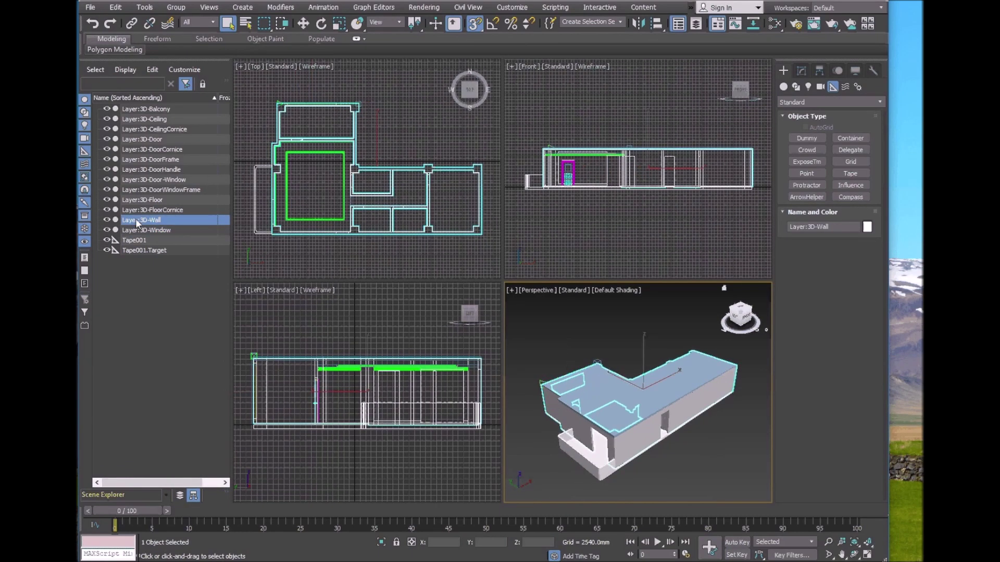
# Hide and show the wall object, and view the Scene Explorer sorted by layer before returning to the hierarchy sorting
pyautogui.click(107, 220)
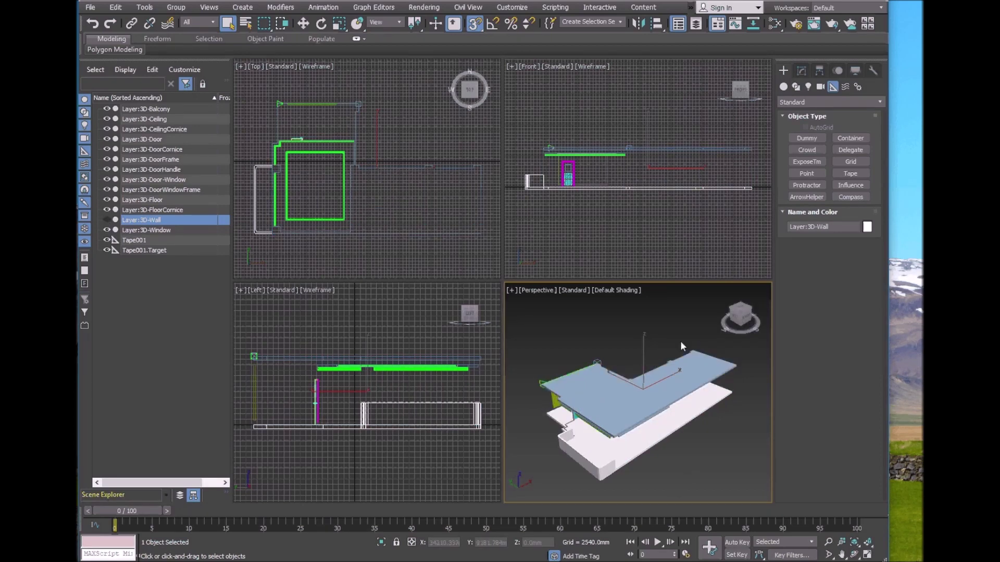
pyautogui.click(107, 220)
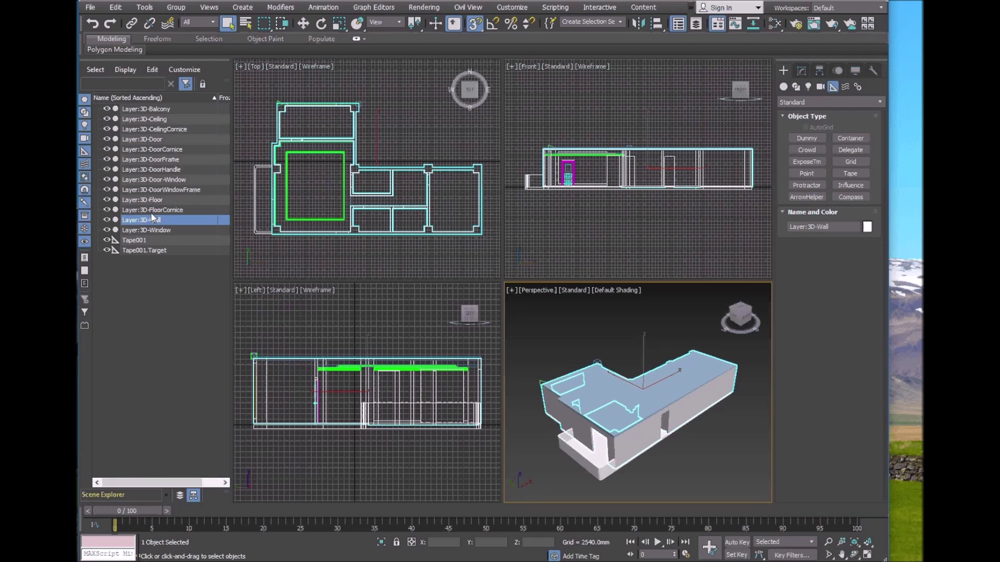
pyautogui.click(179, 497)
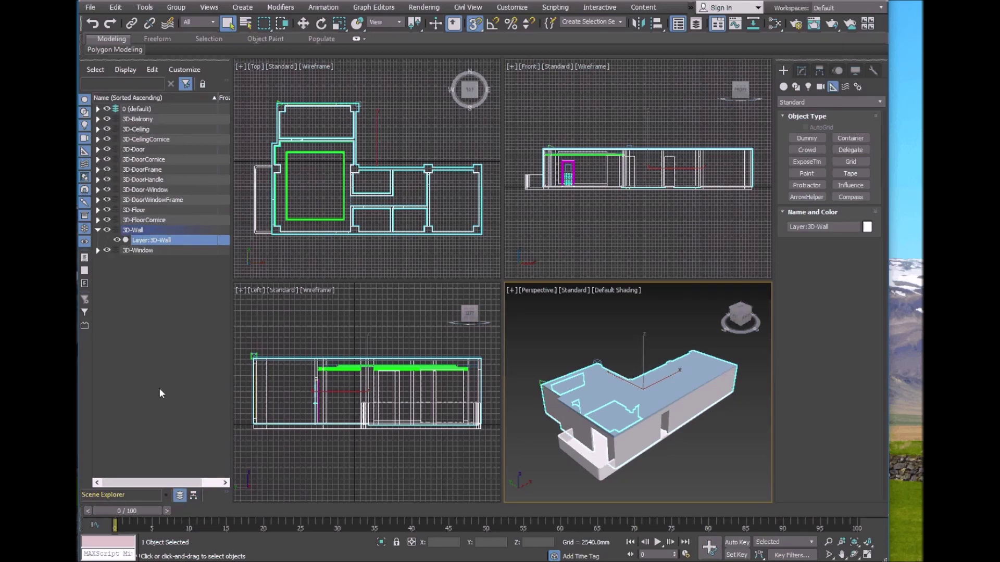
pyautogui.click(194, 496)
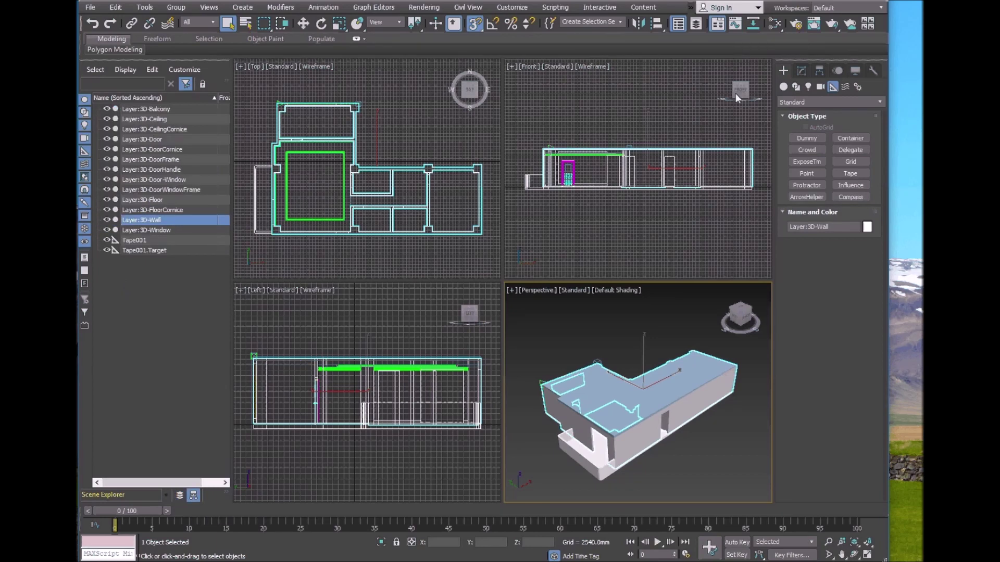
# Open the Slate Material Editor and choose Scanline Renderer as the renderer in Render Setup
pyautogui.click(776, 25)
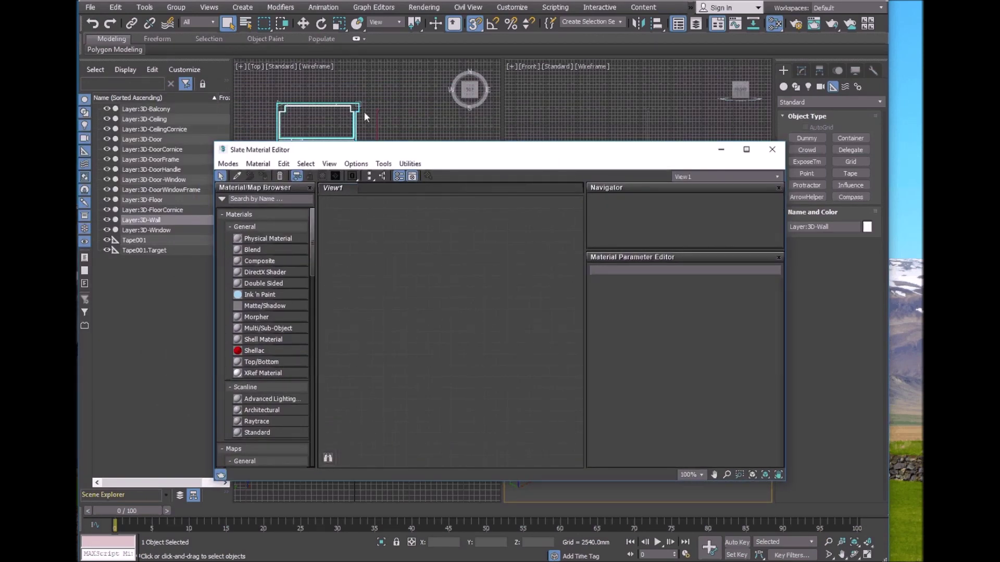
pyautogui.click(420, 9)
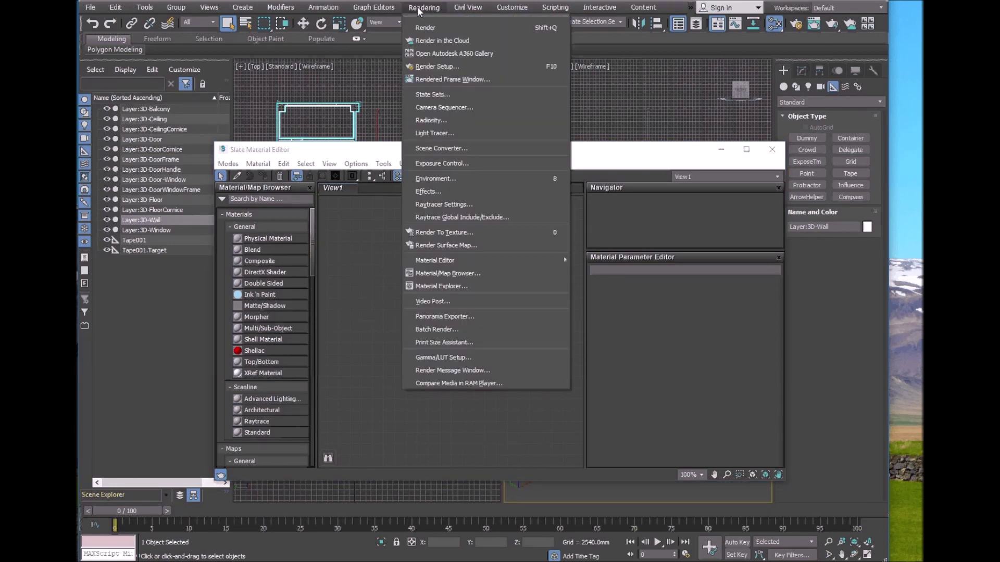
pyautogui.click(432, 67)
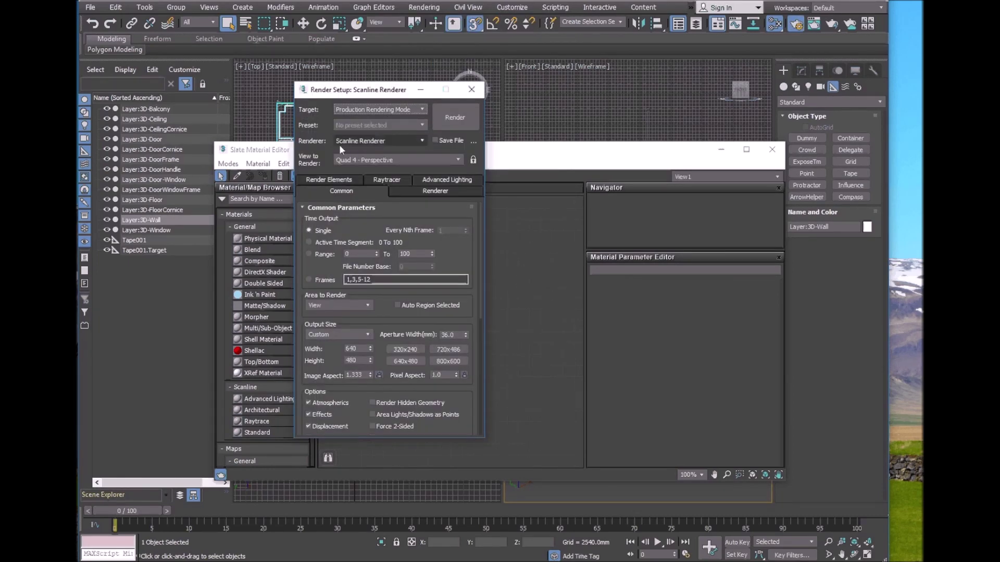
pyautogui.click(417, 139)
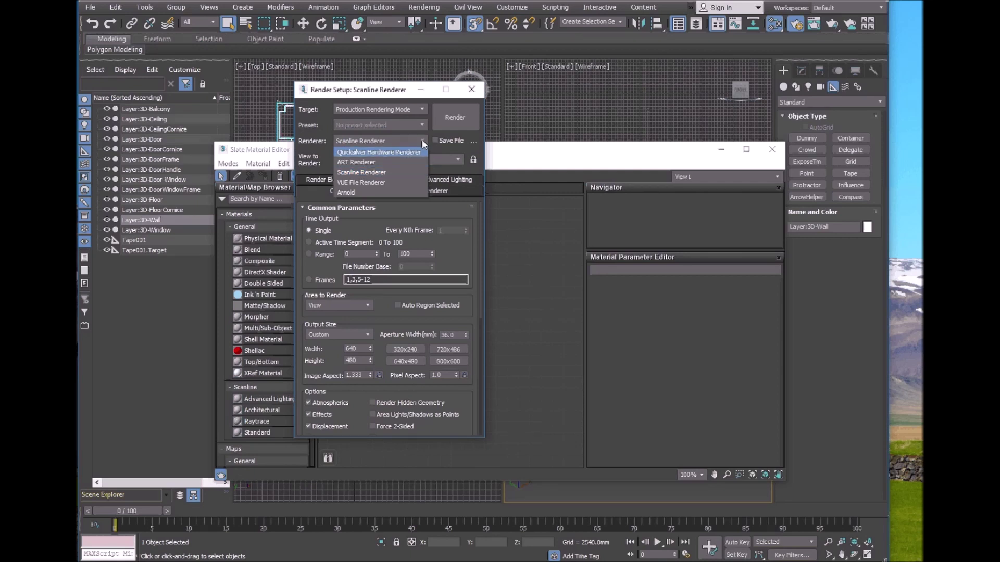
pyautogui.click(389, 171)
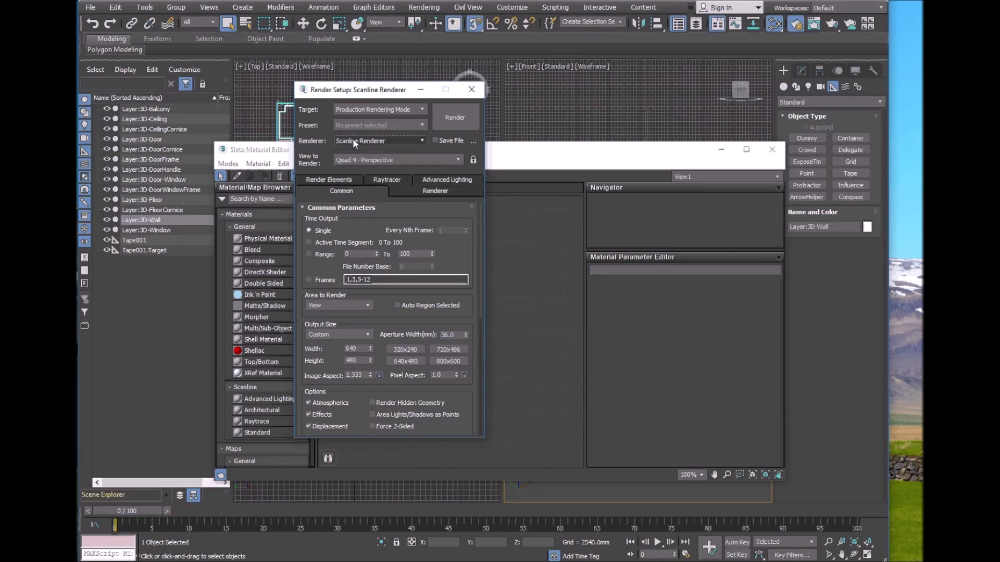
pyautogui.click(471, 89)
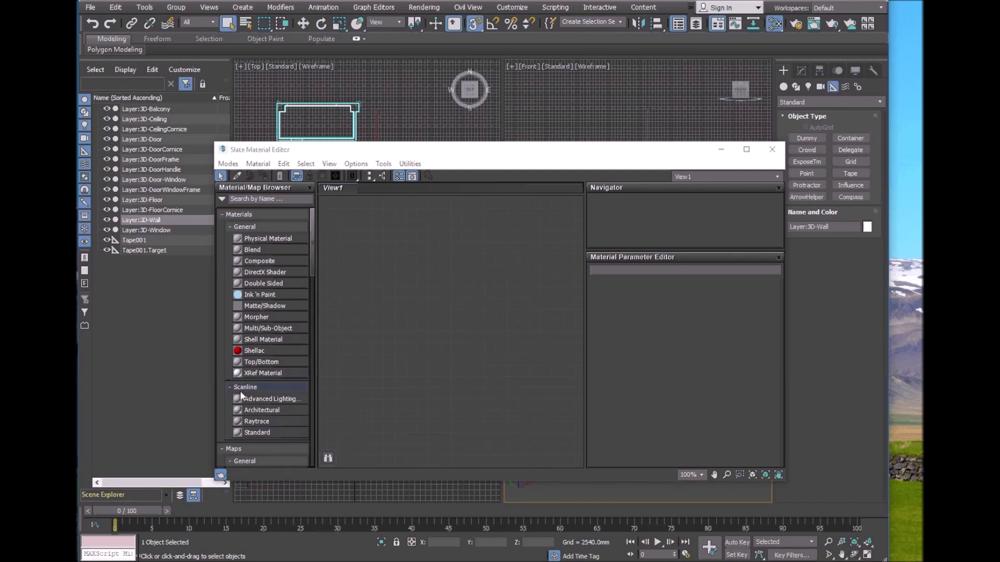
# Add a Scanline Standard material to the Slate view, display its parameters and enlarge its preview sphere
pyautogui.moveTo(245, 430); pyautogui.dragTo(464, 273)
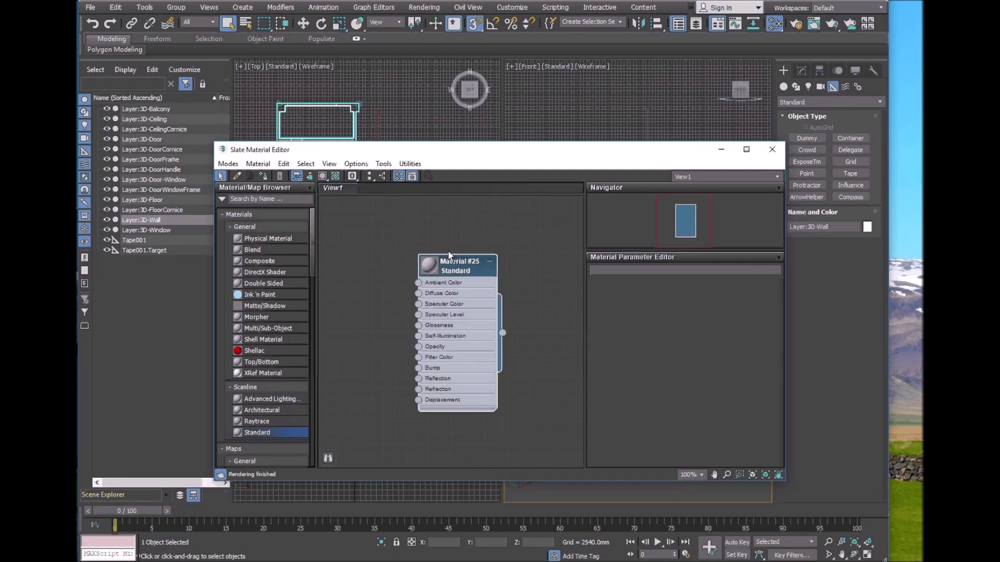
pyautogui.scroll(2, 452, 284)
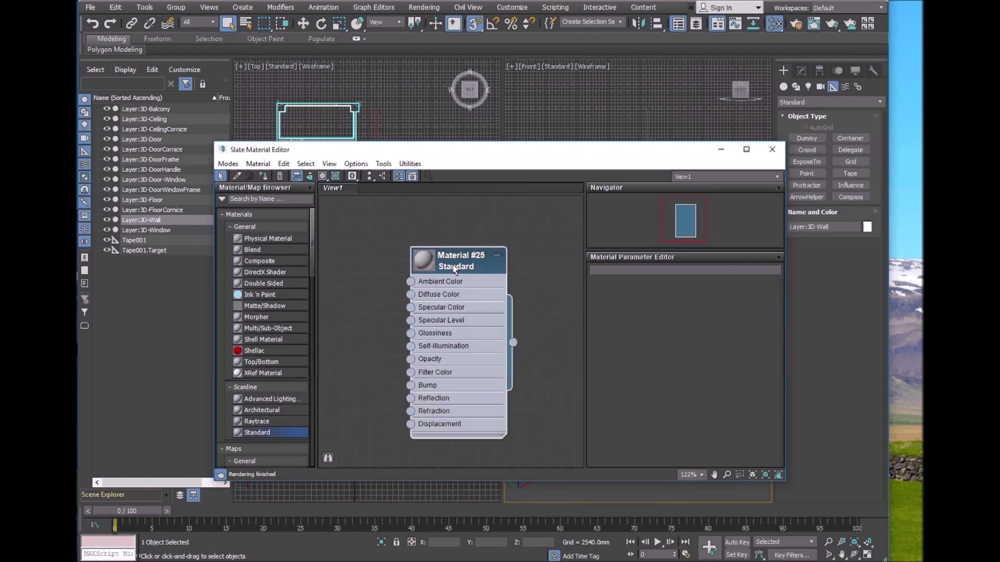
pyautogui.moveTo(463, 269); pyautogui.dragTo(490, 255)
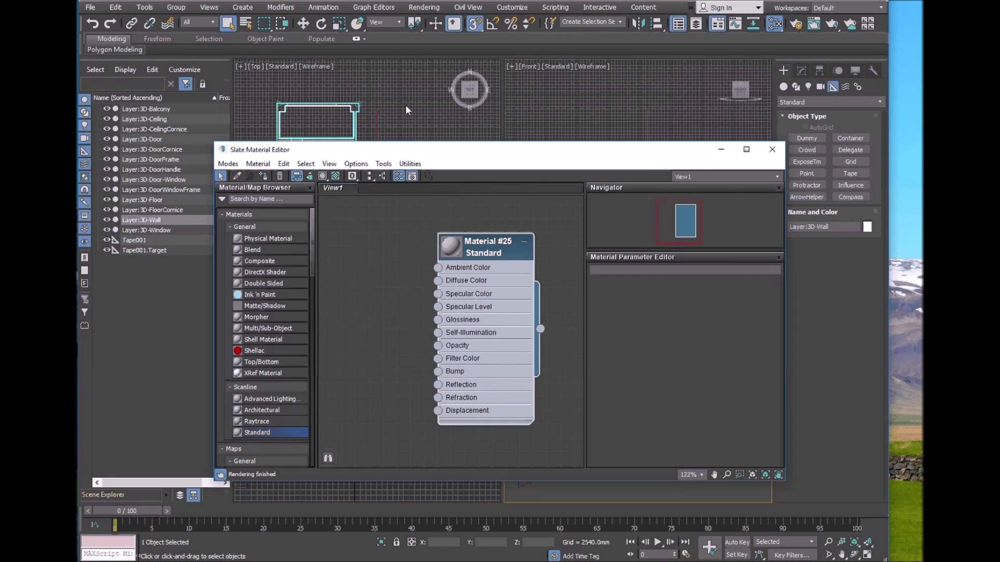
pyautogui.doubleClick(495, 253)
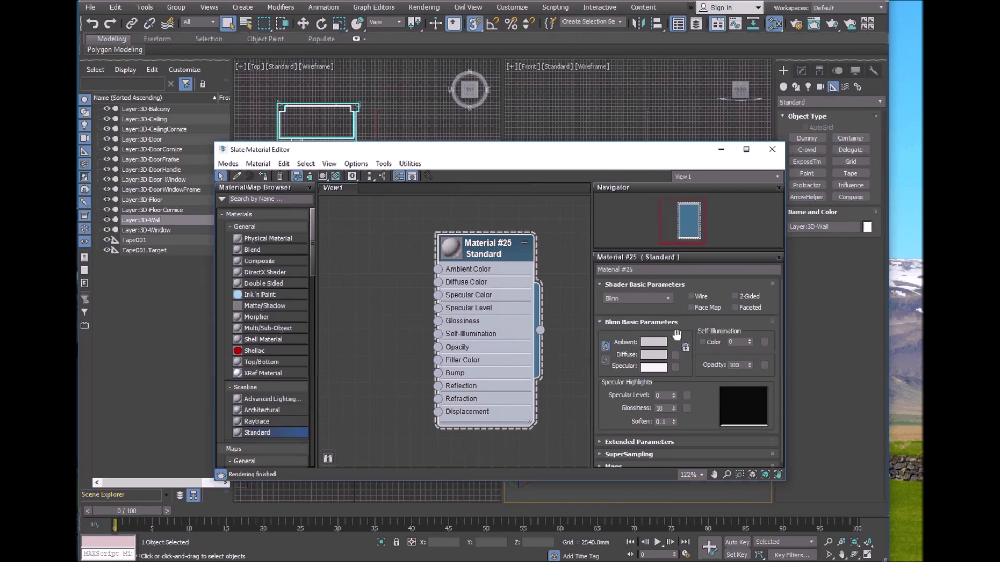
pyautogui.doubleClick(449, 253)
pyautogui.moveTo(485, 249); pyautogui.dragTo(472, 208)
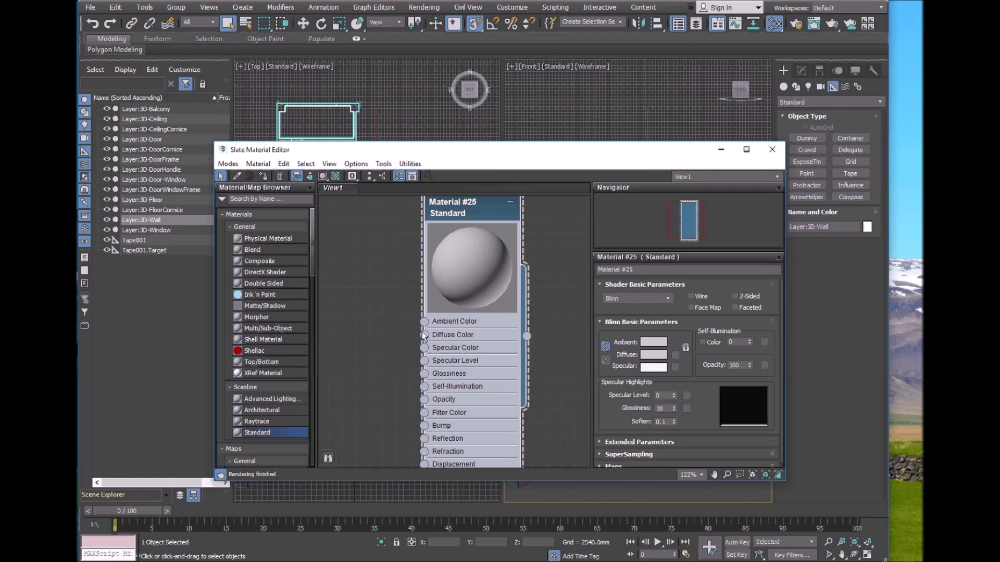
# Connect a Bitmap map using TexturesCom_WoodFine0023_seamless_S.jpg to the Standard material's Diffuse Color slot
pyautogui.moveTo(424, 336); pyautogui.dragTo(401, 309)
pyautogui.moveTo(370, 312); pyautogui.dragTo(387, 300)
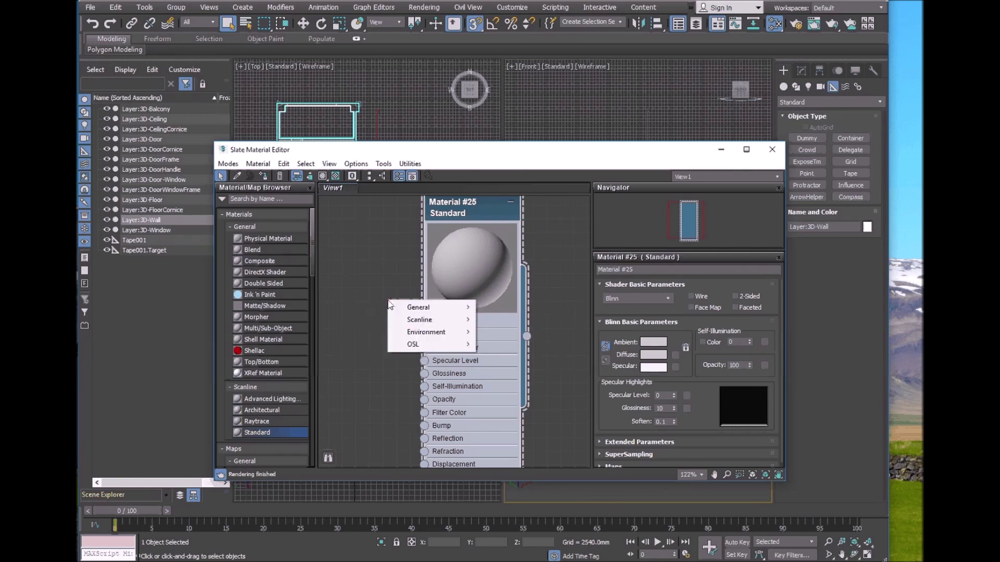
pyautogui.moveTo(448, 309)
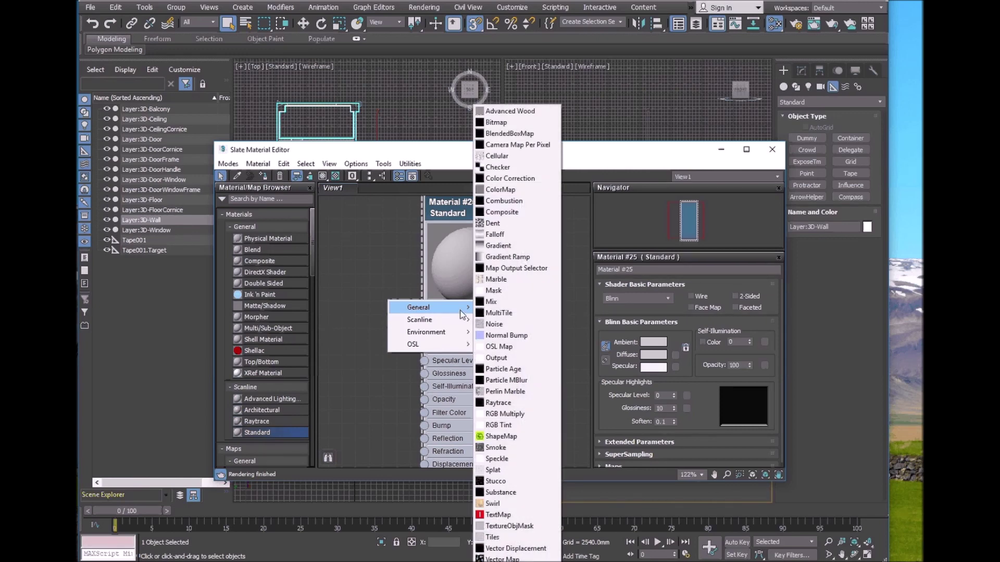
pyautogui.click(553, 123)
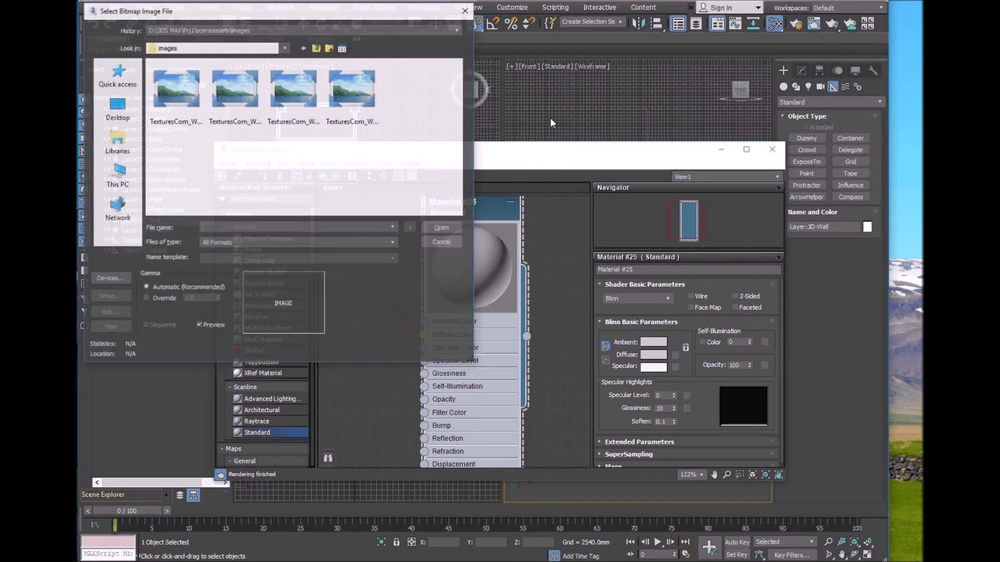
pyautogui.click(173, 88)
pyautogui.click(250, 98)
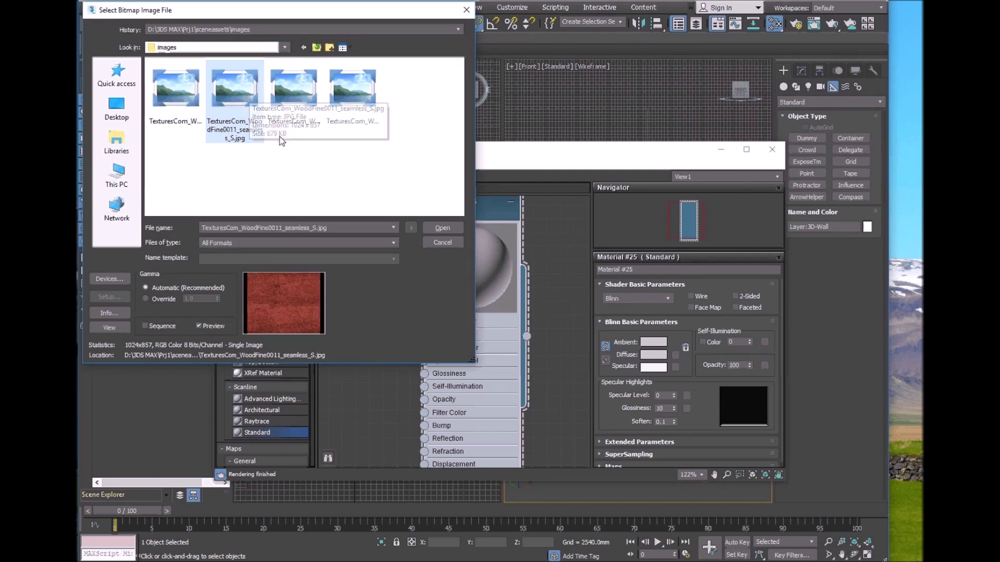
pyautogui.click(295, 83)
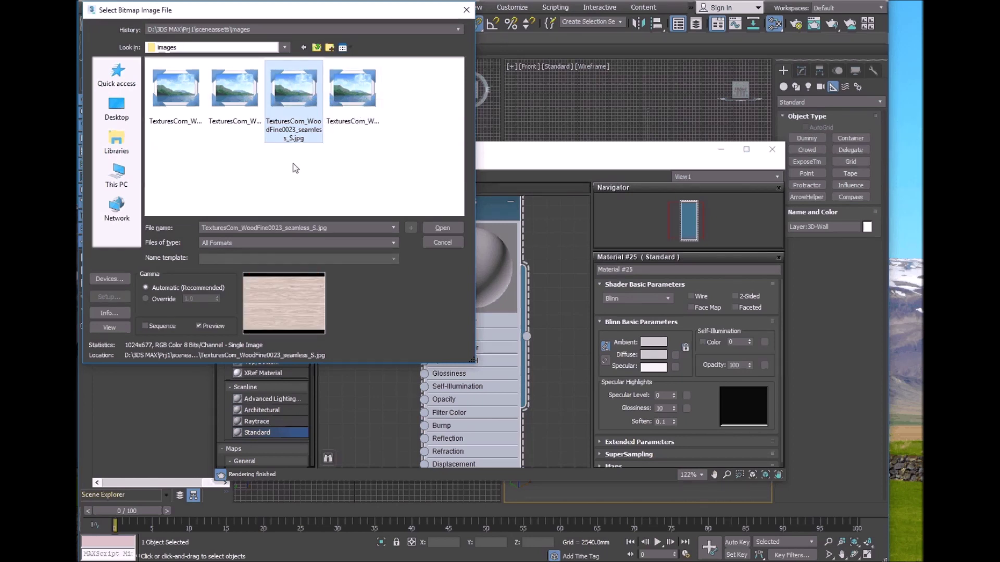
pyautogui.click(443, 228)
pyautogui.moveTo(406, 313); pyautogui.dragTo(349, 311)
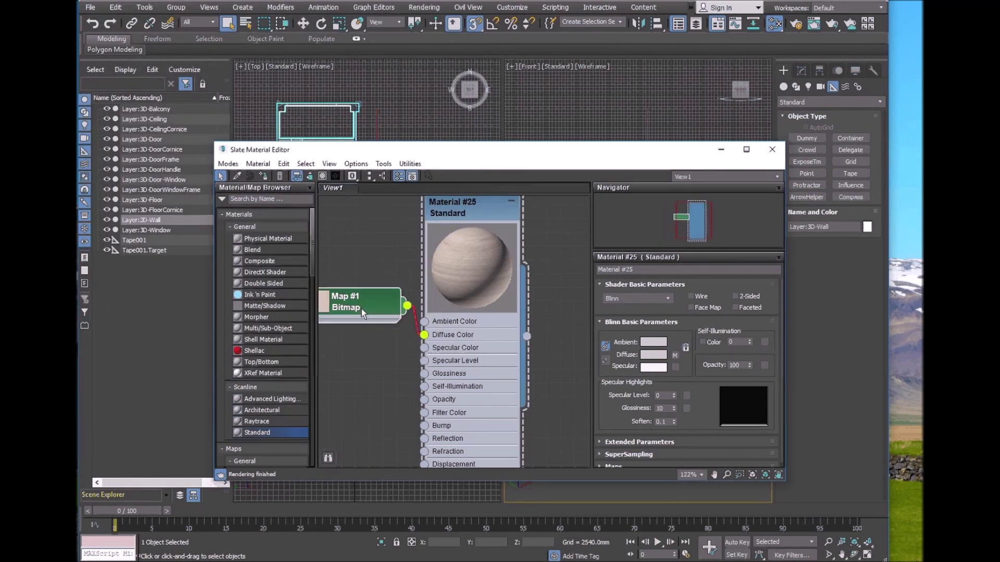
# Assign the wood Standard material to the Layer:3D-Floor object
pyautogui.moveTo(453, 152); pyautogui.dragTo(473, 134)
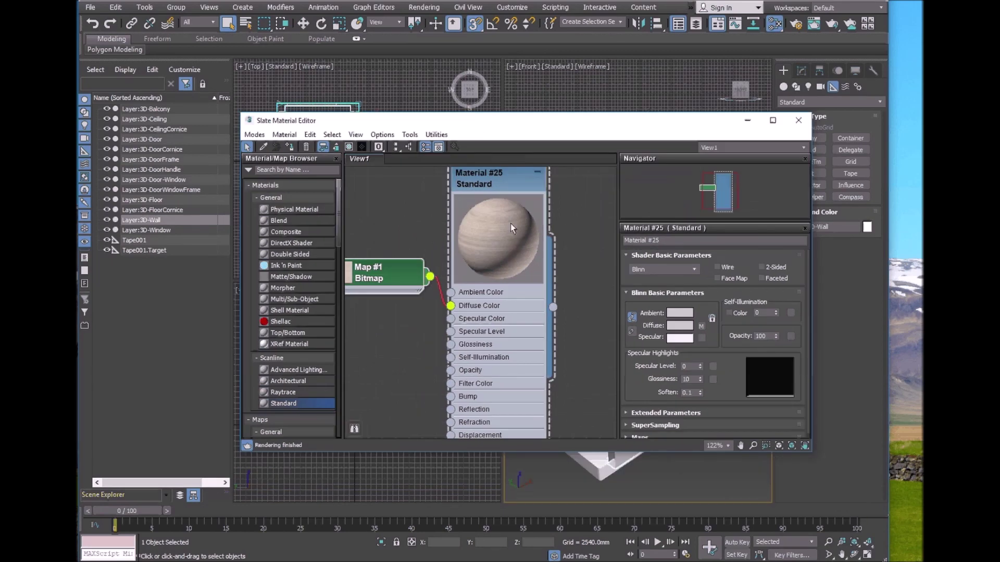
pyautogui.click(154, 199)
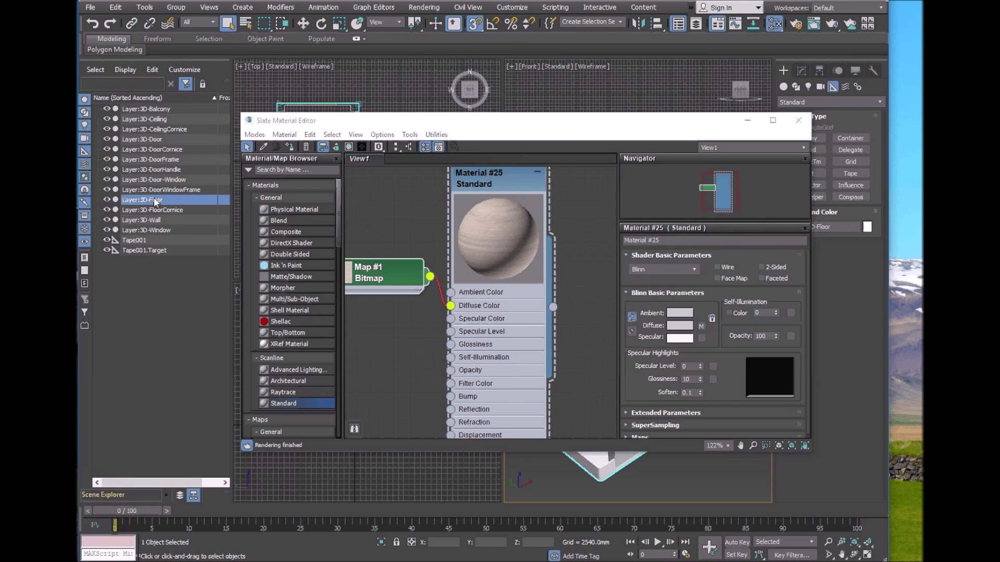
pyautogui.rightClick(506, 185)
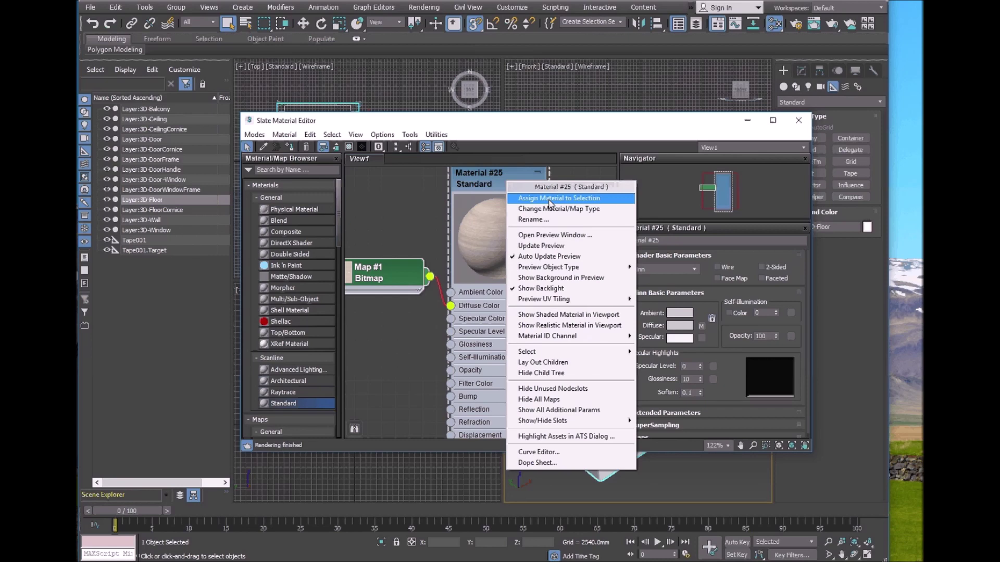
pyautogui.click(550, 200)
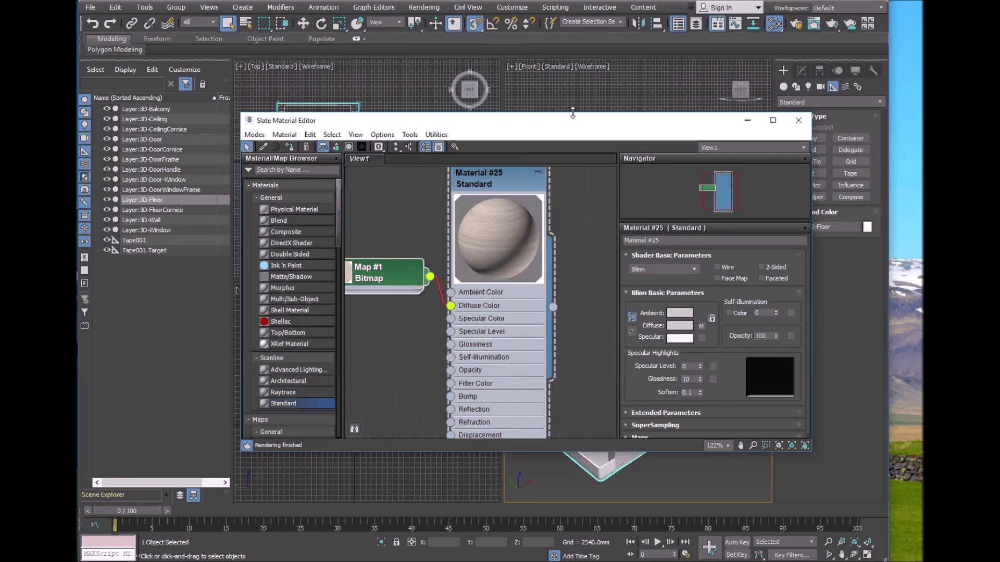
# Uncover the Perspective view, hide the Layer:3D-Ceiling object and display the shaded wood material on the floor
pyautogui.moveTo(573, 122); pyautogui.dragTo(302, 233)
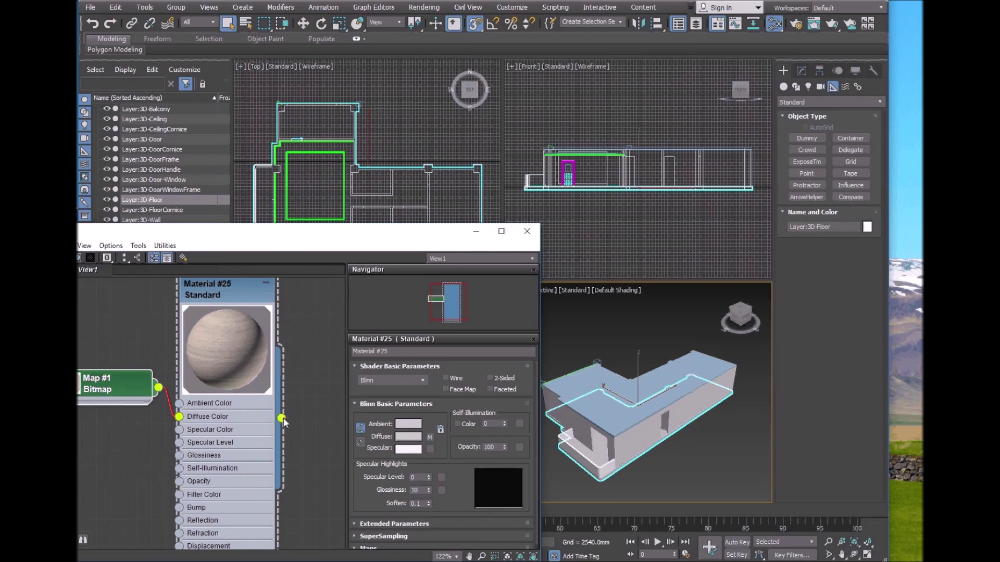
pyautogui.moveTo(307, 459); pyautogui.dragTo(662, 435)
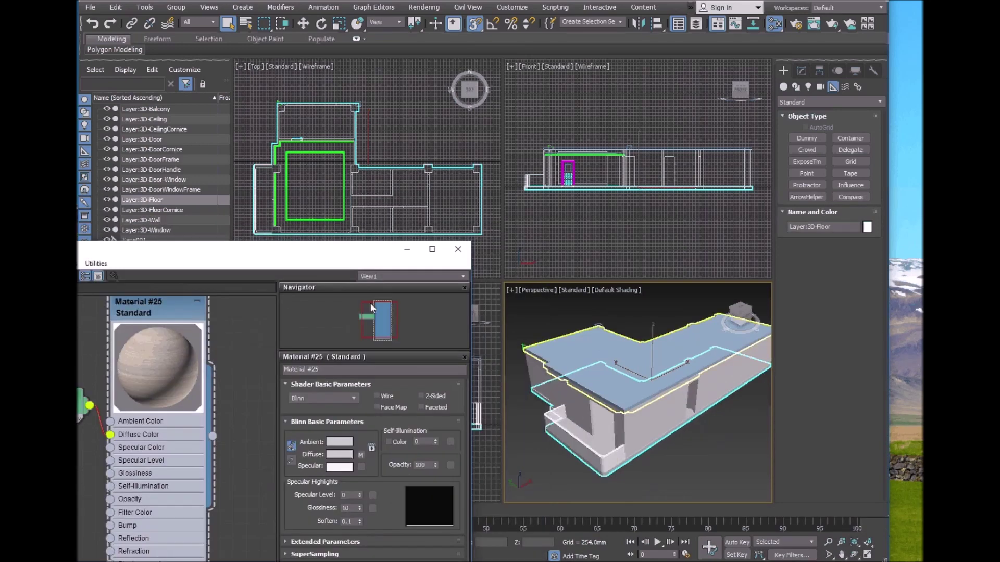
pyautogui.click(107, 118)
pyautogui.scroll(5, 637, 390)
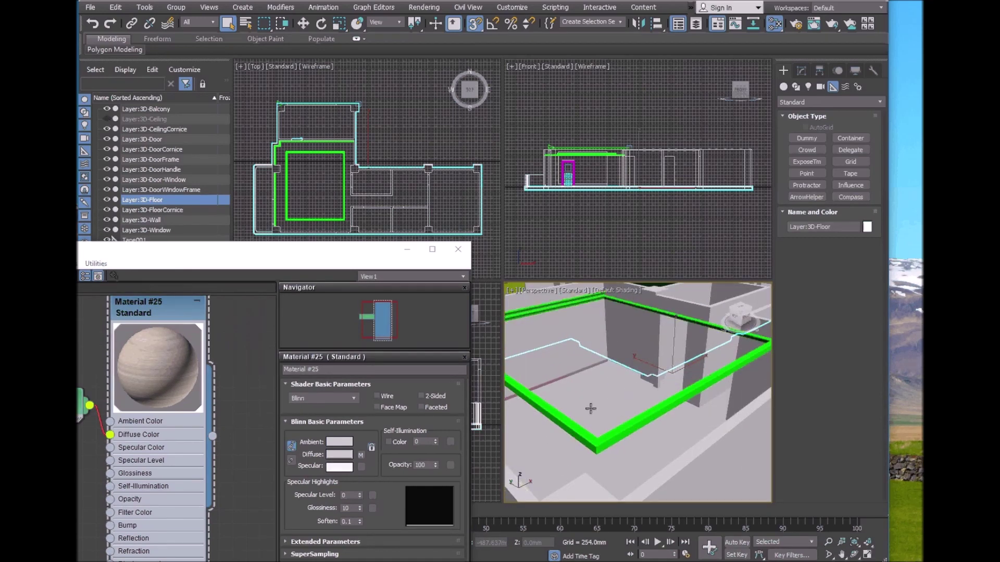
pyautogui.moveTo(155, 314); pyautogui.dragTo(210, 348, button='middle')
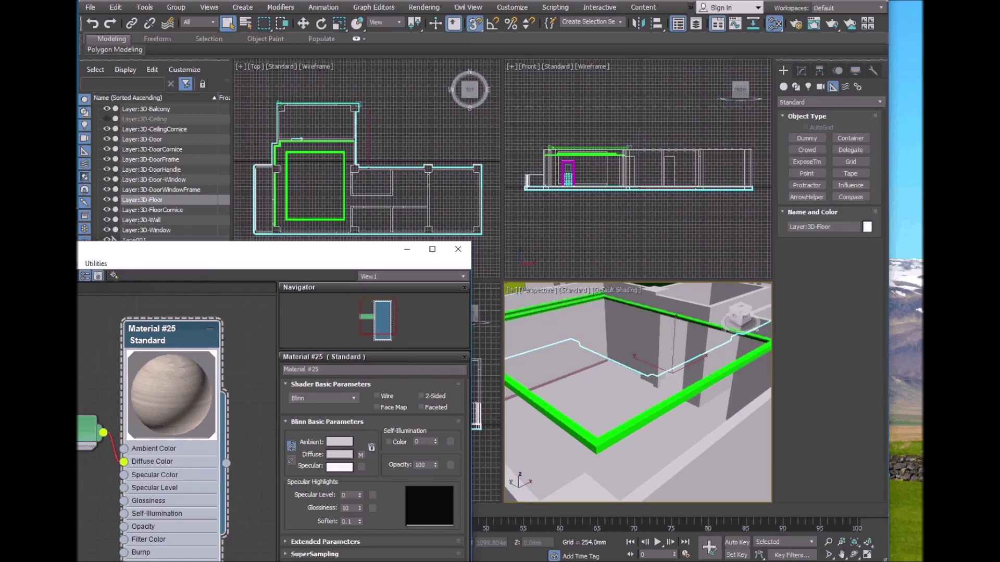
pyautogui.moveTo(172, 394); pyautogui.dragTo(605, 415)
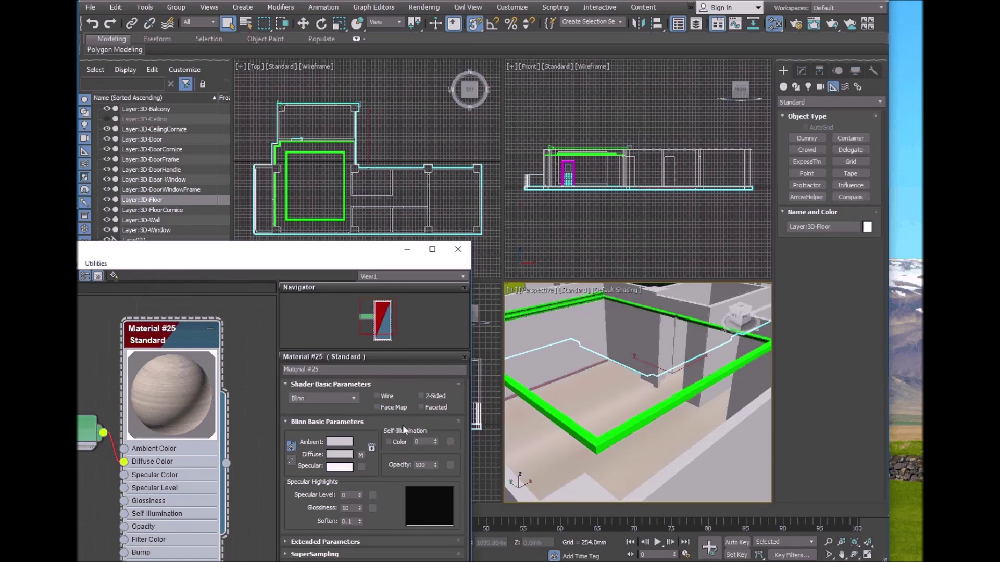
# Display the wood Bitmap map's coordinates and set its U and V tiling to 10
pyautogui.doubleClick(87, 431)
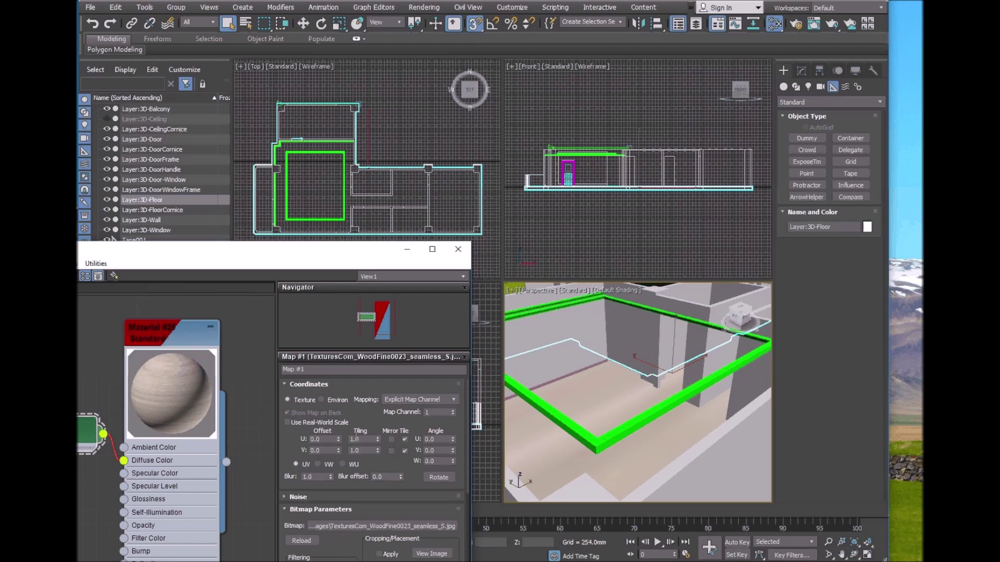
pyautogui.doubleClick(363, 439)
pyautogui.click(703, 389)
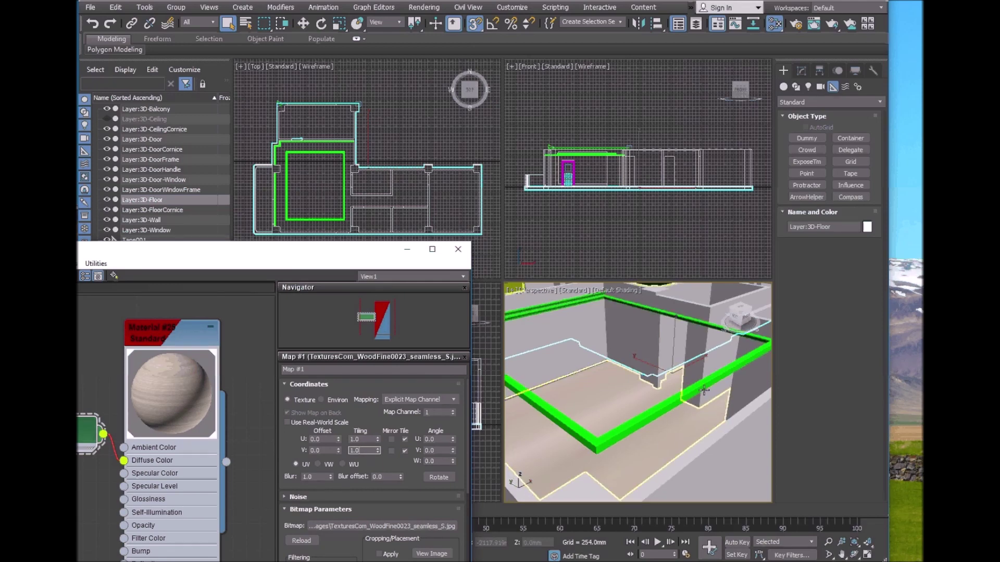
pyautogui.doubleClick(366, 439)
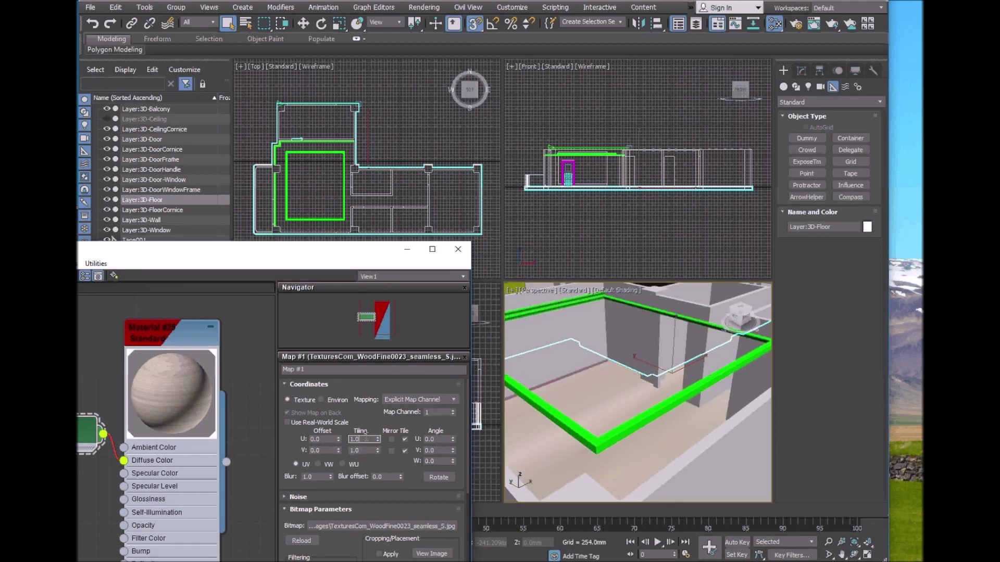
pyautogui.write('10')
pyautogui.press('Tab')
pyautogui.write('10')
pyautogui.press('Return')
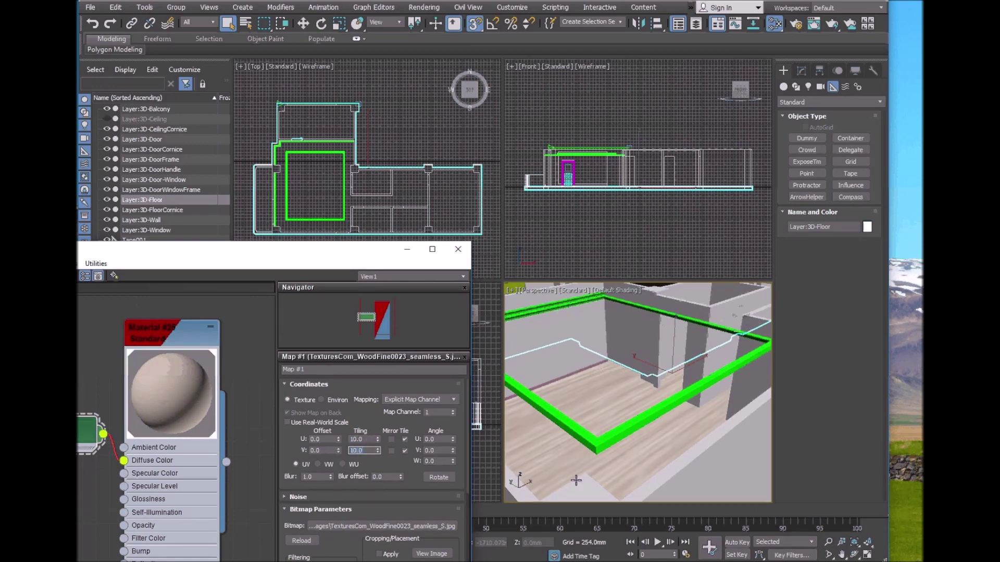
# Set the wood Bitmap's U and V tiling to 50 and inspect the floor texture up close in the Perspective view
pyautogui.scroll(3, 642, 426)
pyautogui.scroll(2, 642, 426)
pyautogui.doubleClick(364, 439)
pyautogui.write('50')
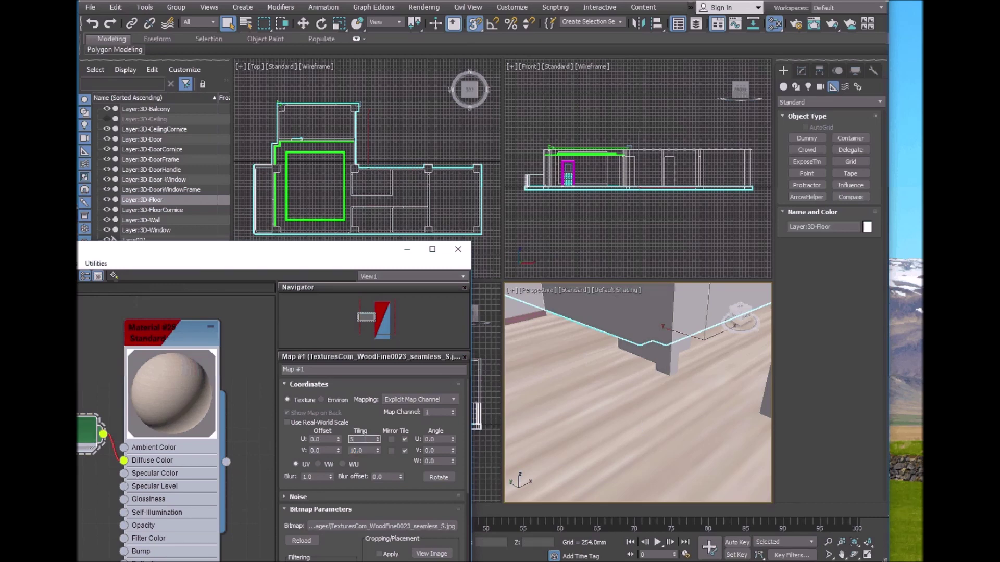
pyautogui.press('Tab')
pyautogui.write('50')
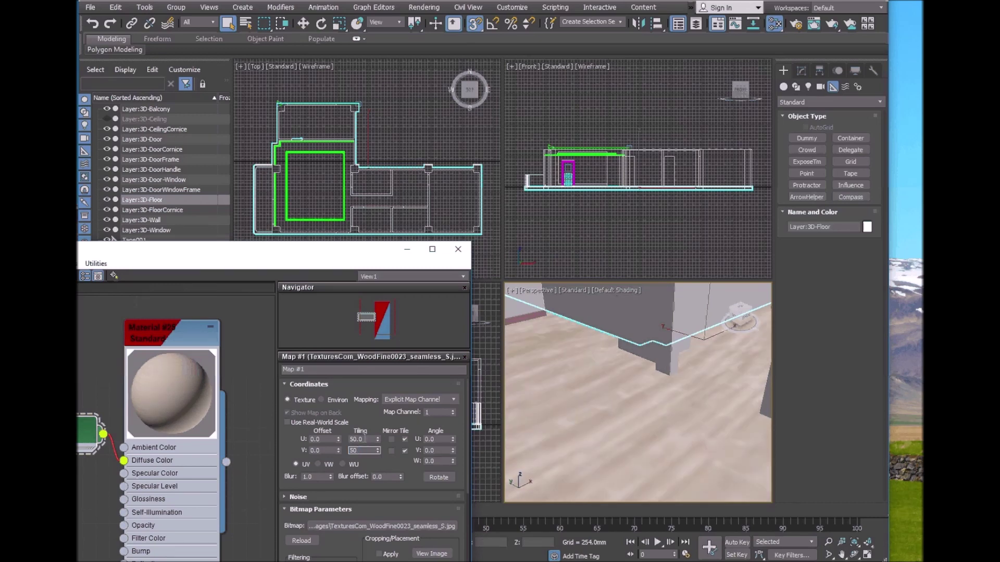
pyautogui.press('Return')
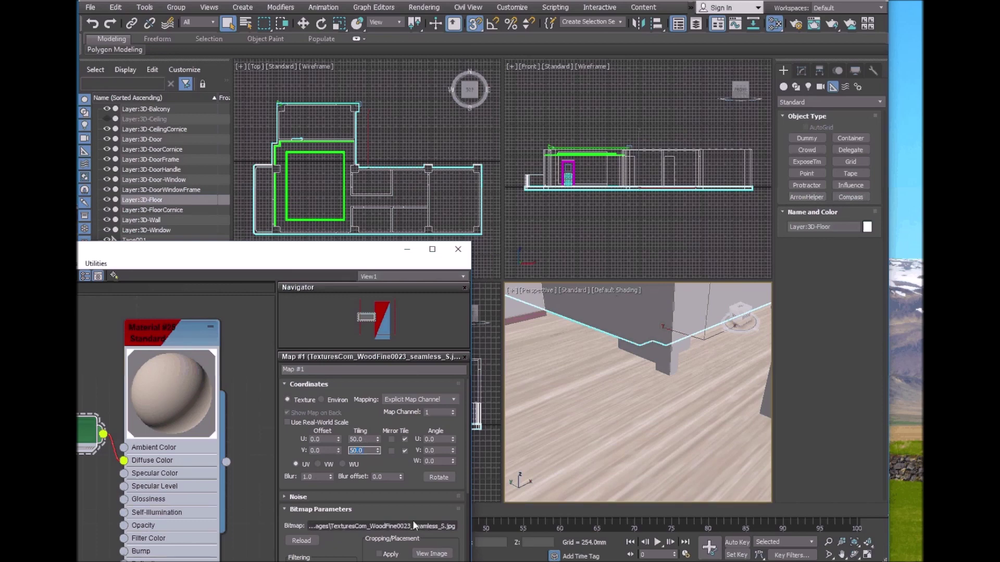
pyautogui.scroll(2, 681, 379)
pyautogui.scroll(2, 645, 395)
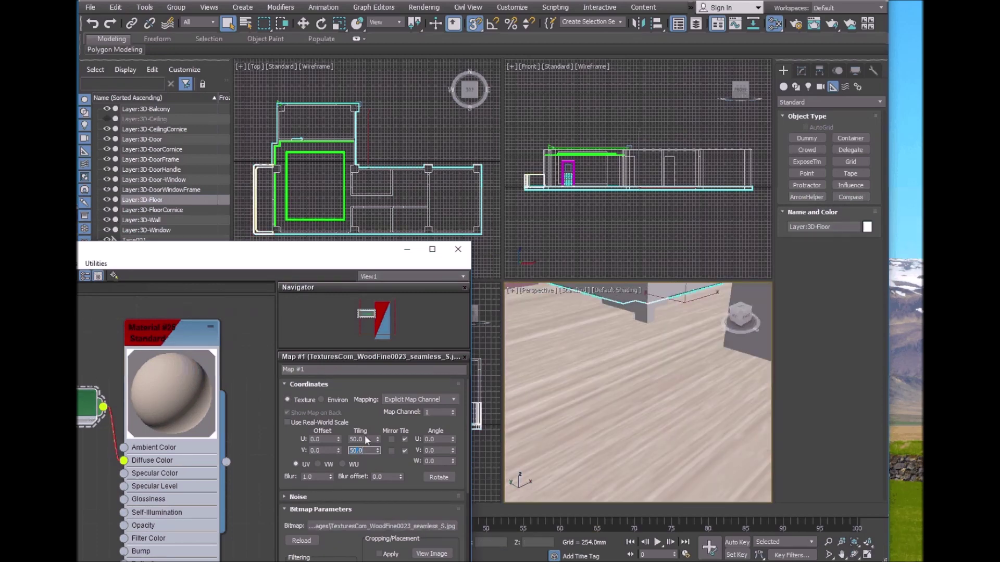
pyautogui.scroll(5, 626, 392)
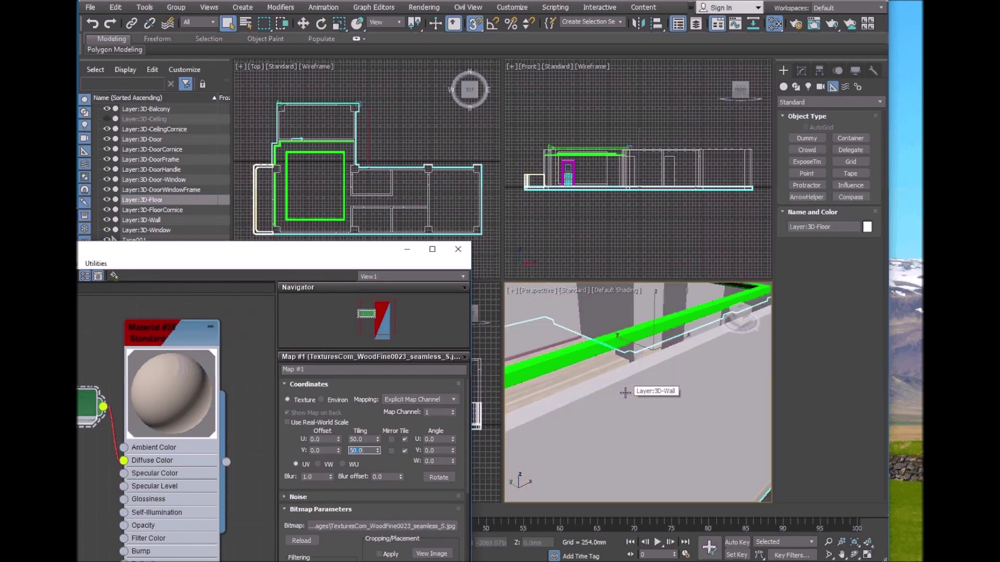
pyautogui.scroll(3, 625, 393)
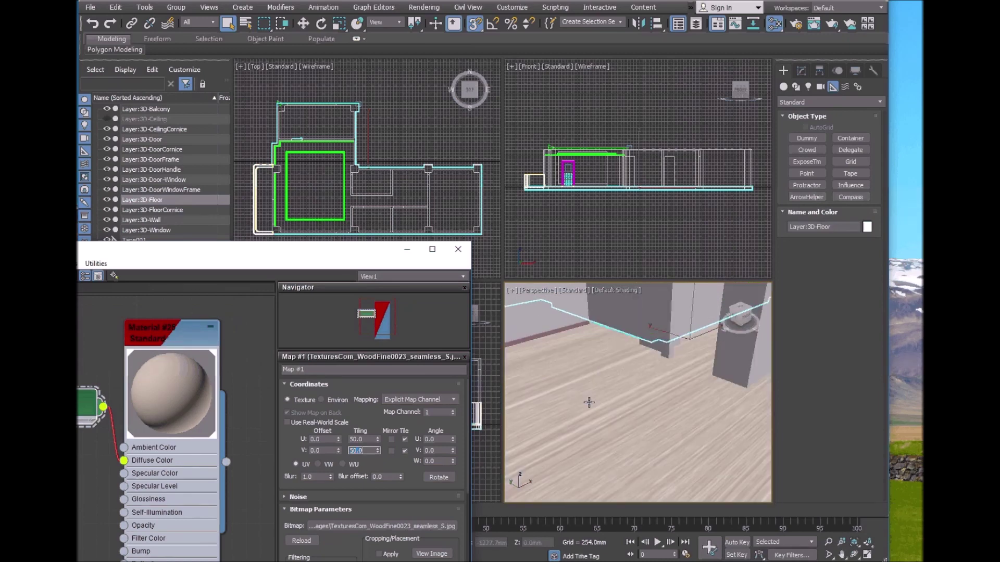
pyautogui.moveTo(205, 250); pyautogui.dragTo(254, 278)
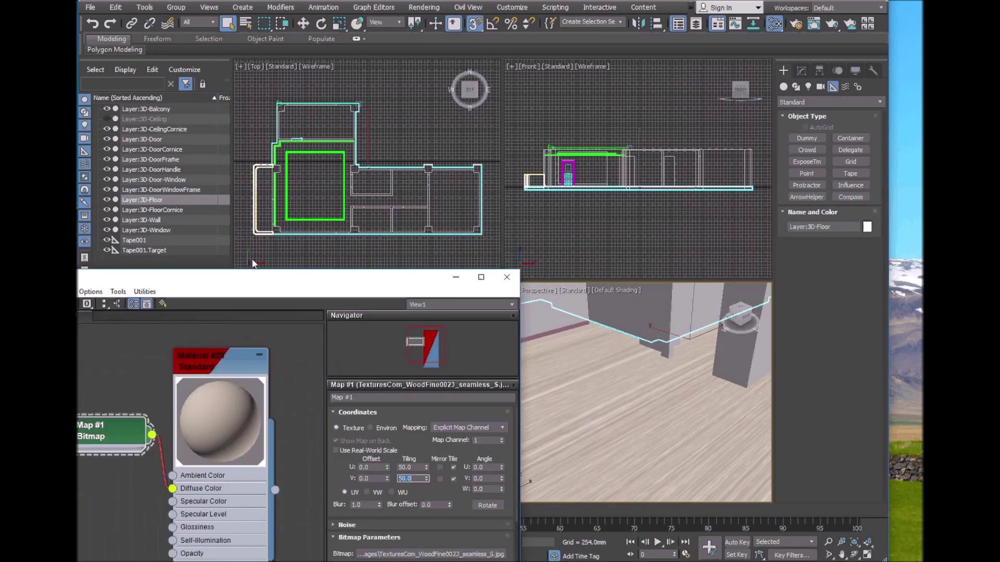
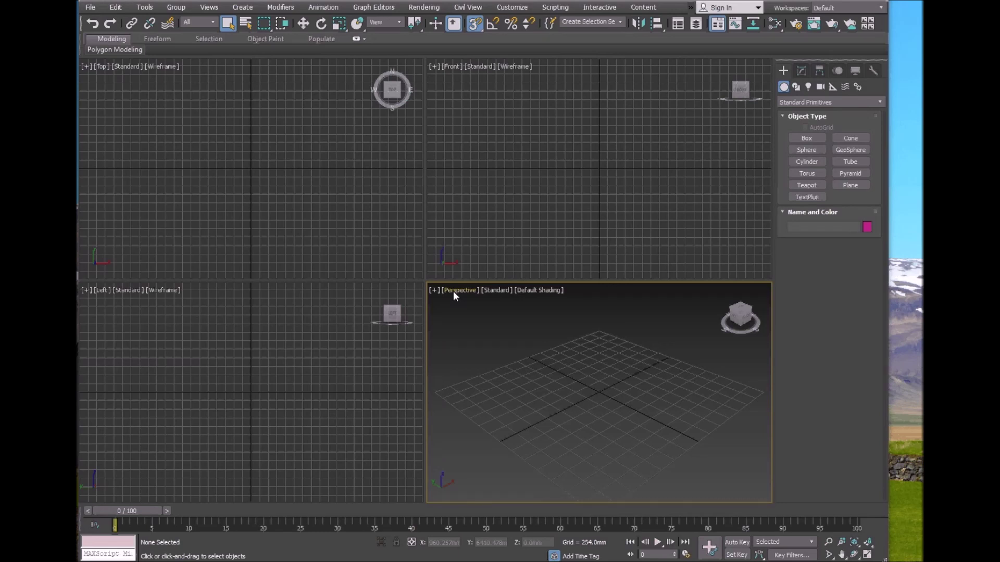
# Open the House.max scene from the project's scenes folder
pyautogui.click(92, 8)
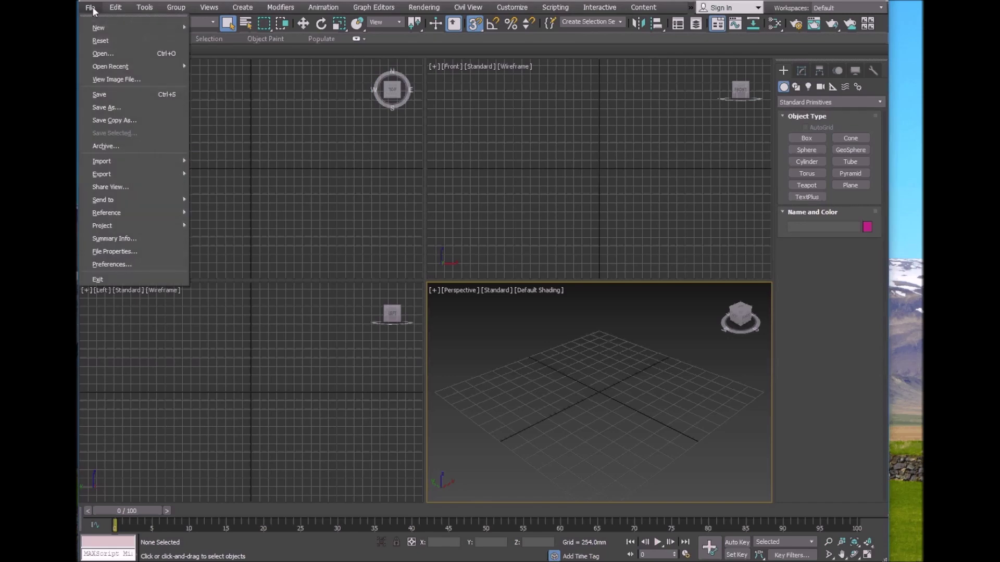
pyautogui.click(105, 41)
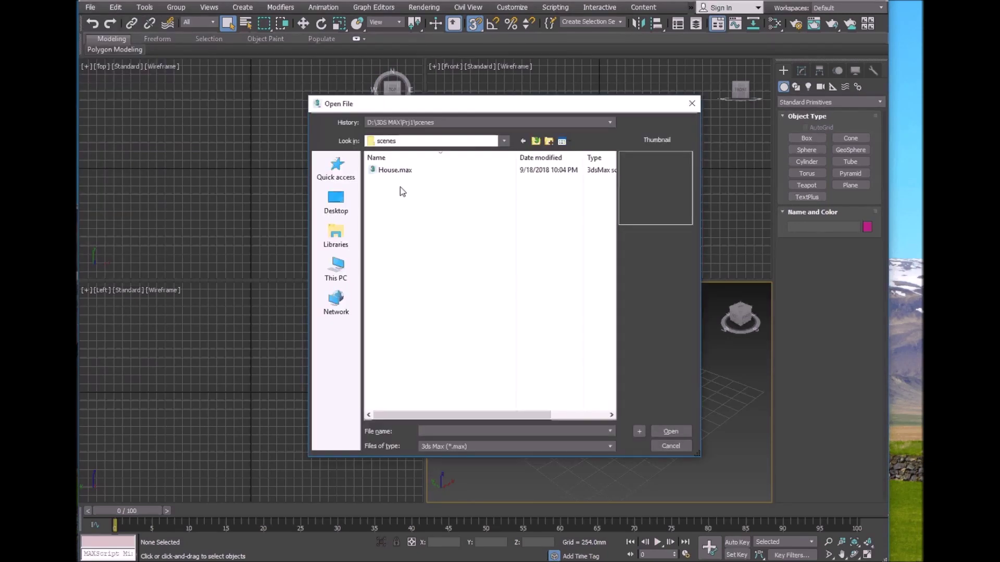
pyautogui.click(394, 171)
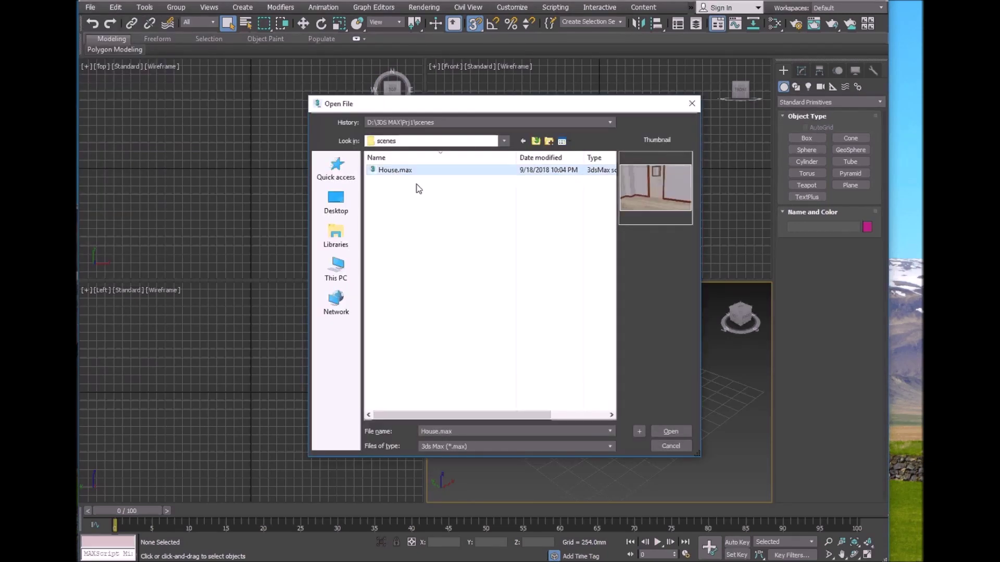
pyautogui.click(671, 431)
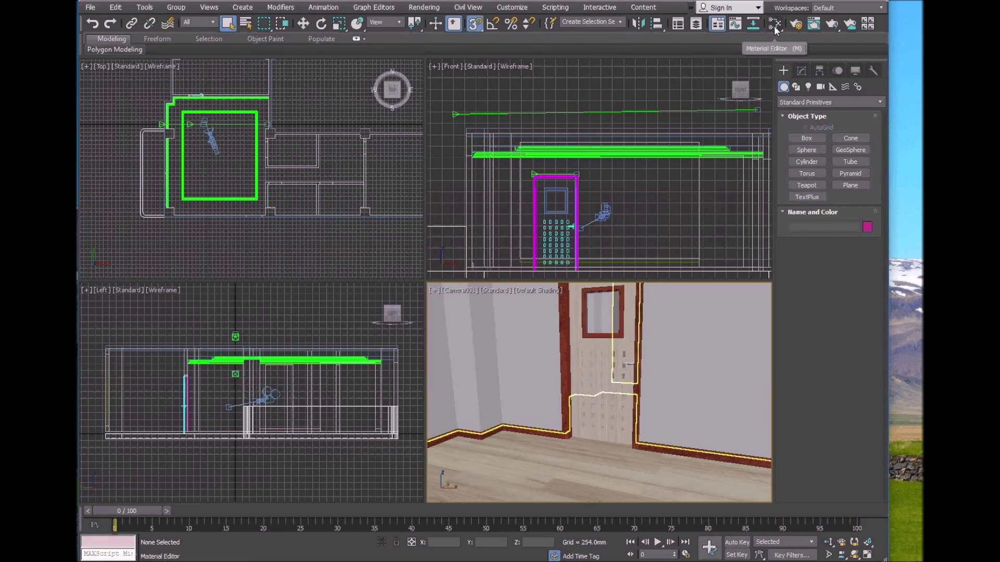
# Examine the scene's material and bitmap nodes in the Slate Material Editor, and close the editor
pyautogui.click(774, 25)
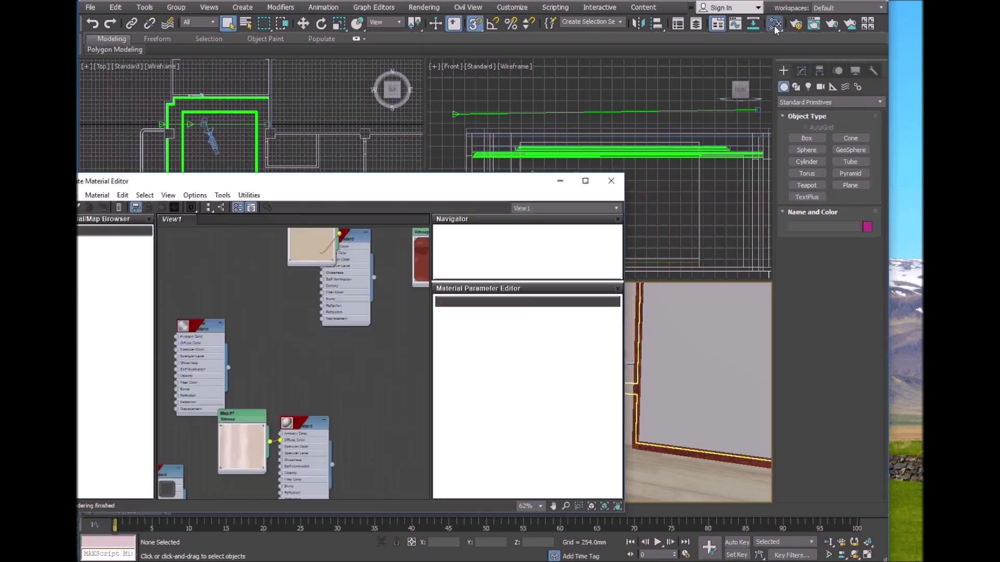
pyautogui.moveTo(330, 375); pyautogui.dragTo(229, 401, button='middle')
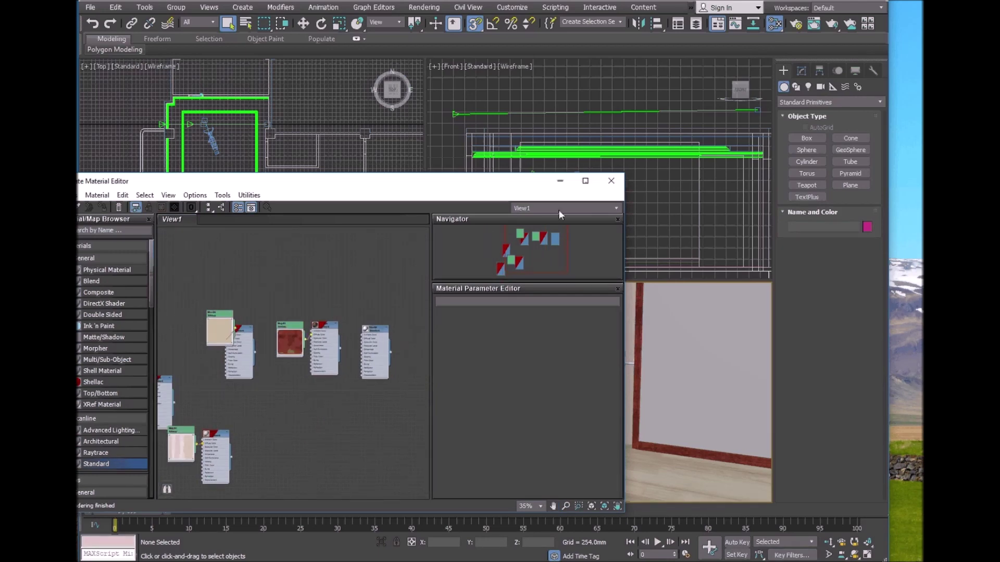
pyautogui.click(611, 181)
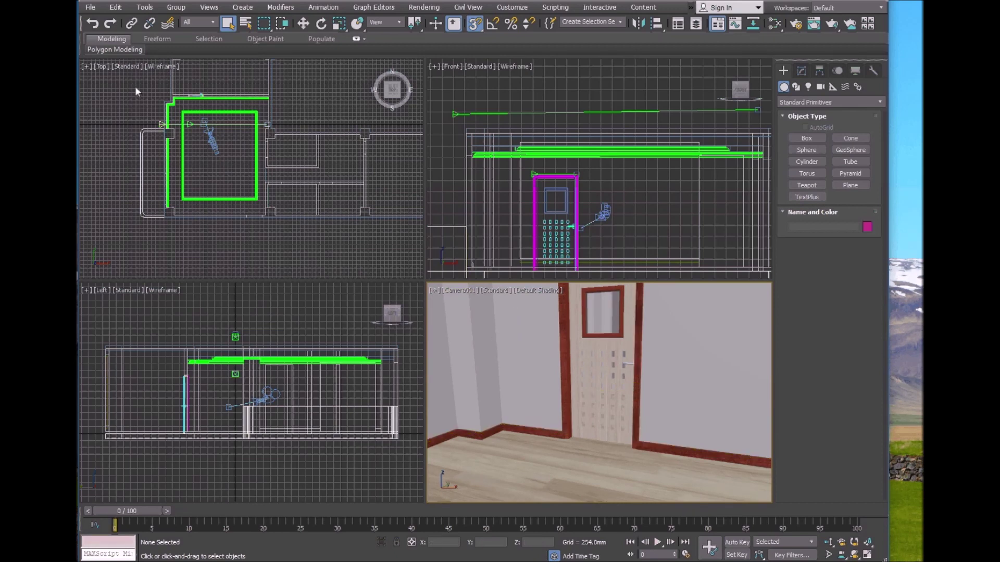
# Start exporting the whole scene as an FBX file named House2 in the export folder, replacing the existing file
pyautogui.click(92, 9)
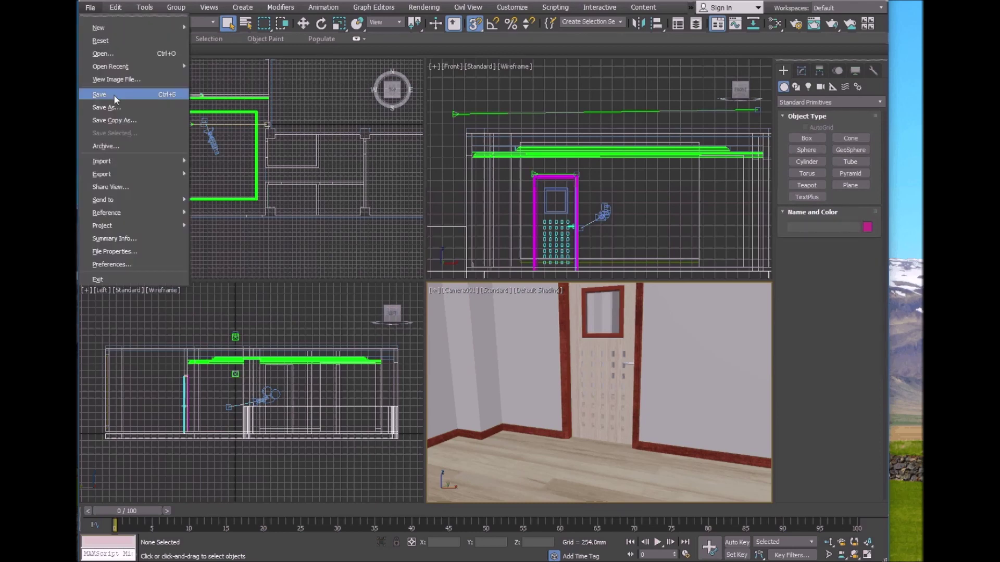
pyautogui.moveTo(125, 174)
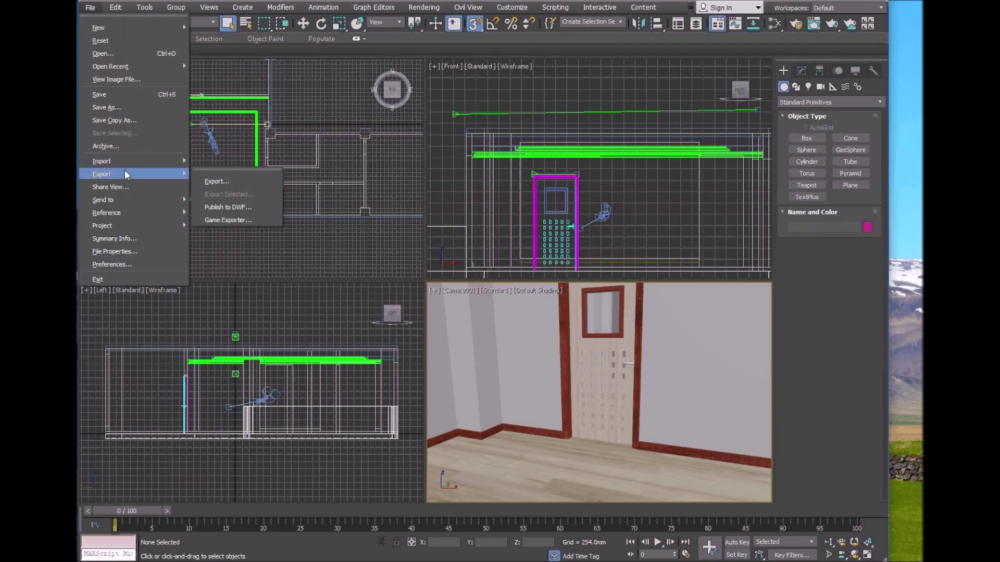
pyautogui.click(245, 177)
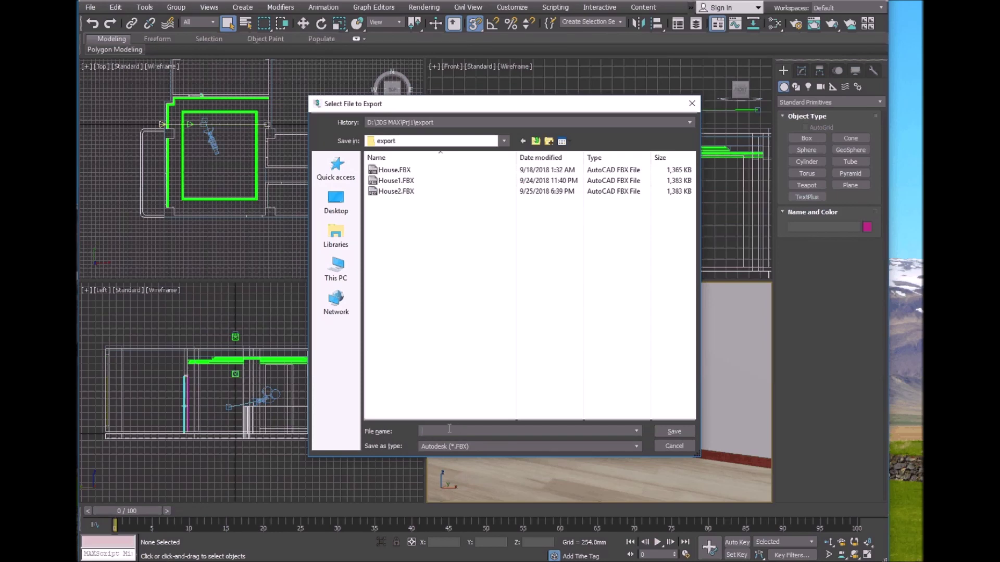
pyautogui.write('Hou')
pyautogui.click(441, 461)
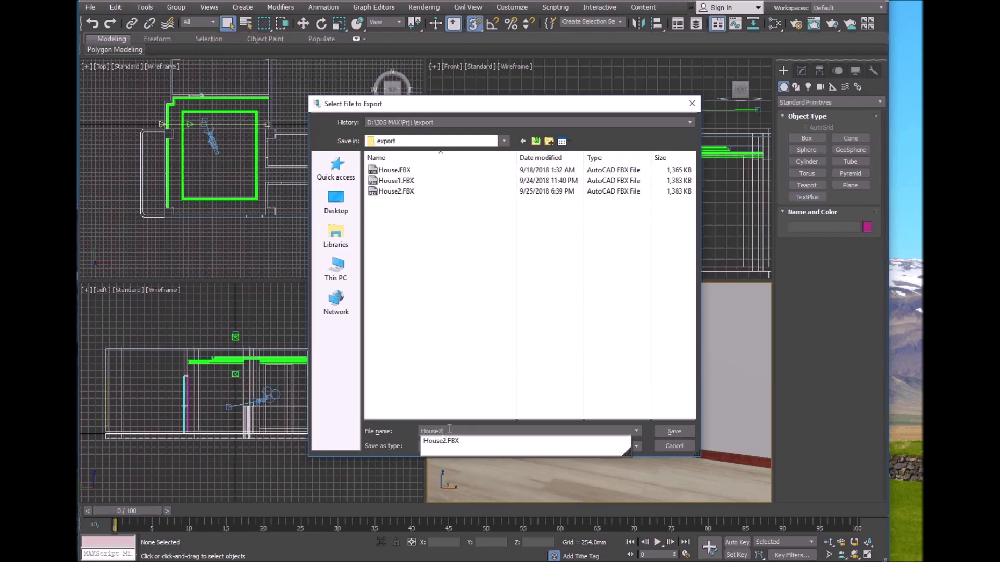
pyautogui.click(673, 432)
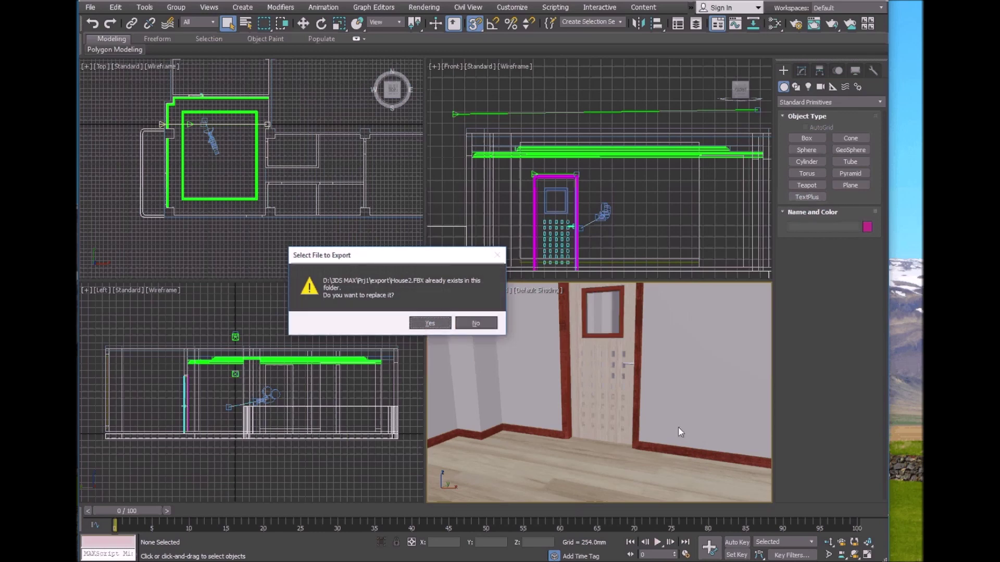
pyautogui.click(430, 323)
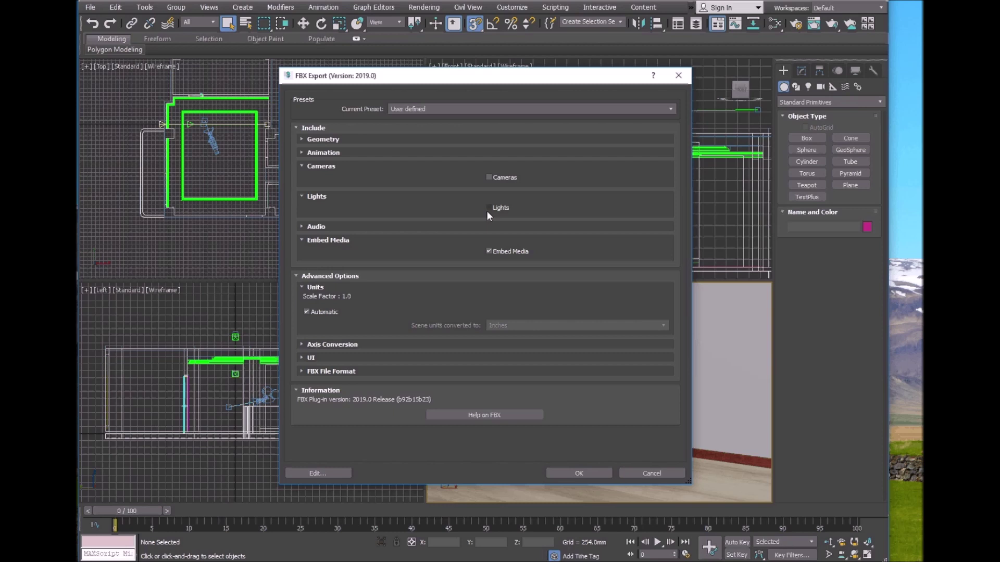
# Review the Geometry, Embed Media and unit options of the FBX export and run the export
pyautogui.click(302, 140)
pyautogui.scroll(-3, 481, 323)
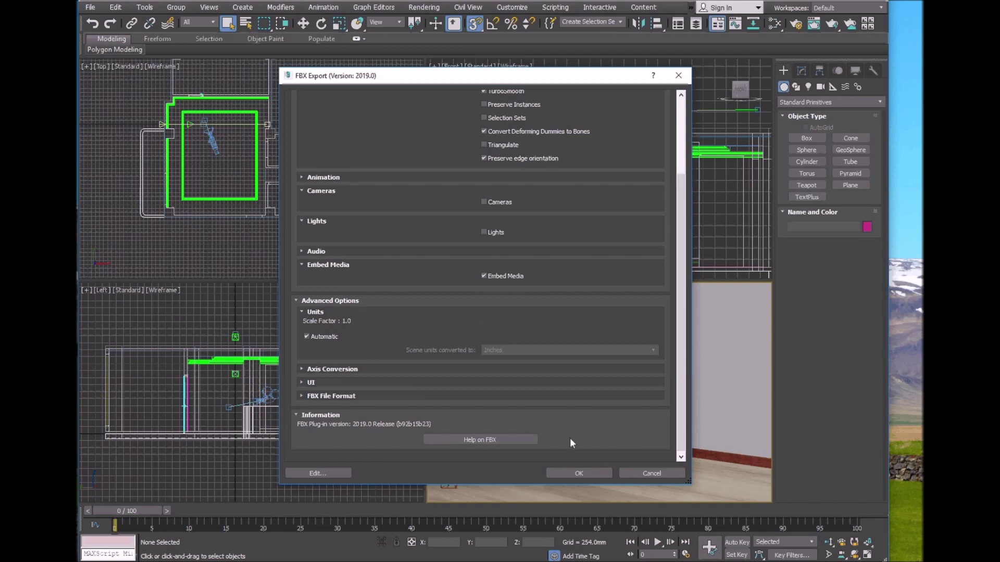
pyautogui.click(578, 474)
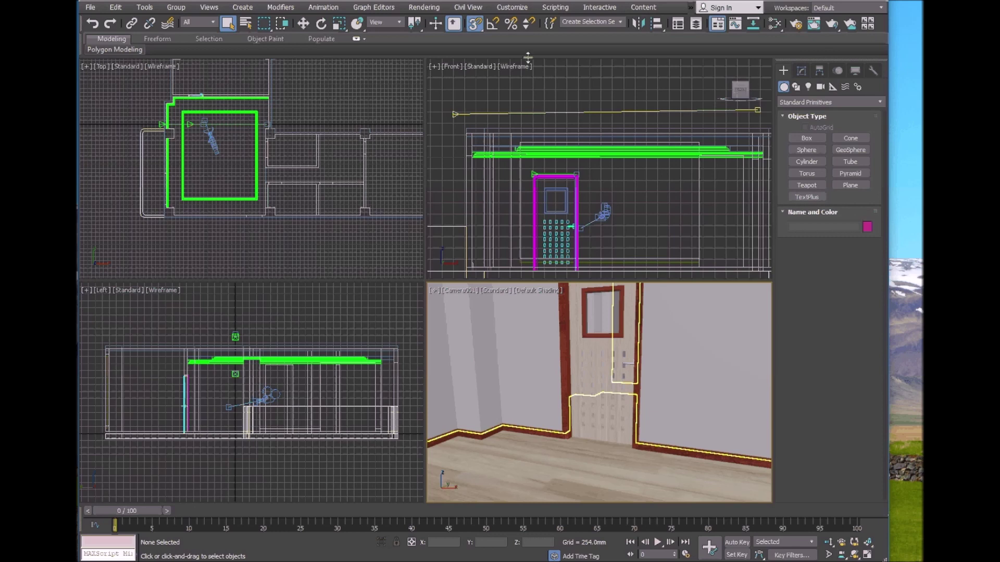
# Examine the display unit scale, system unit scale and available system units in Units Setup
pyautogui.click(514, 11)
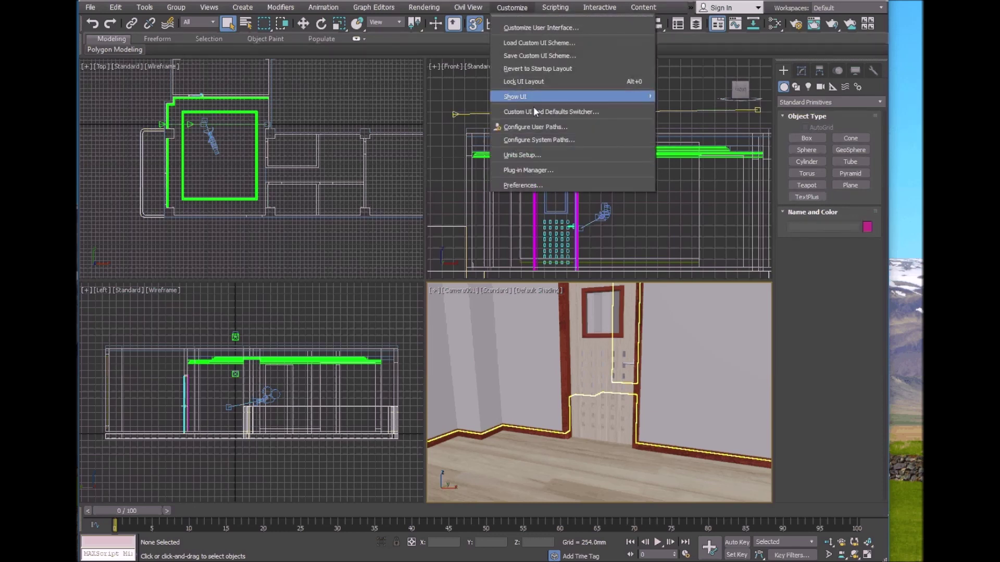
pyautogui.click(535, 154)
pyautogui.moveTo(473, 170); pyautogui.dragTo(542, 173)
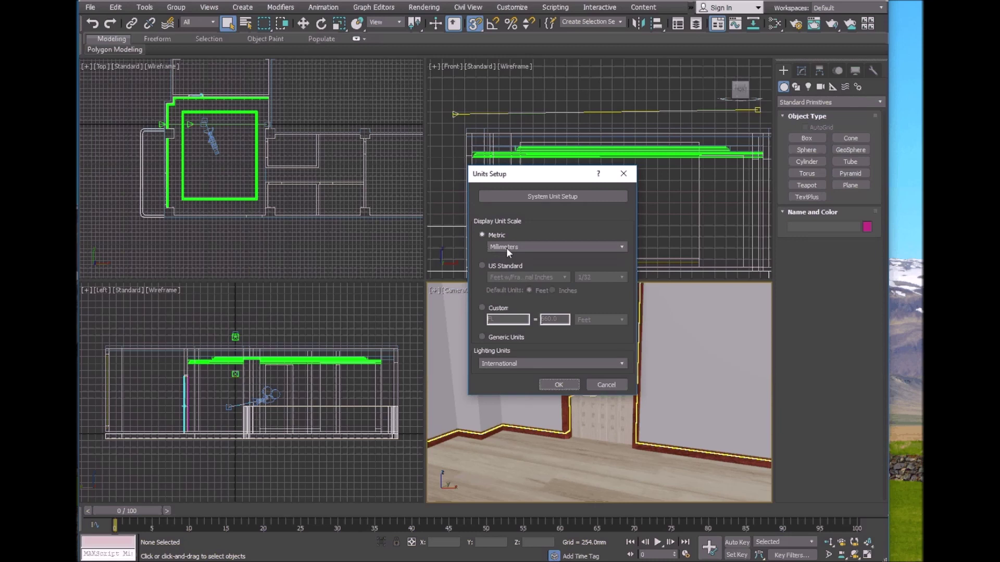
pyautogui.click(566, 196)
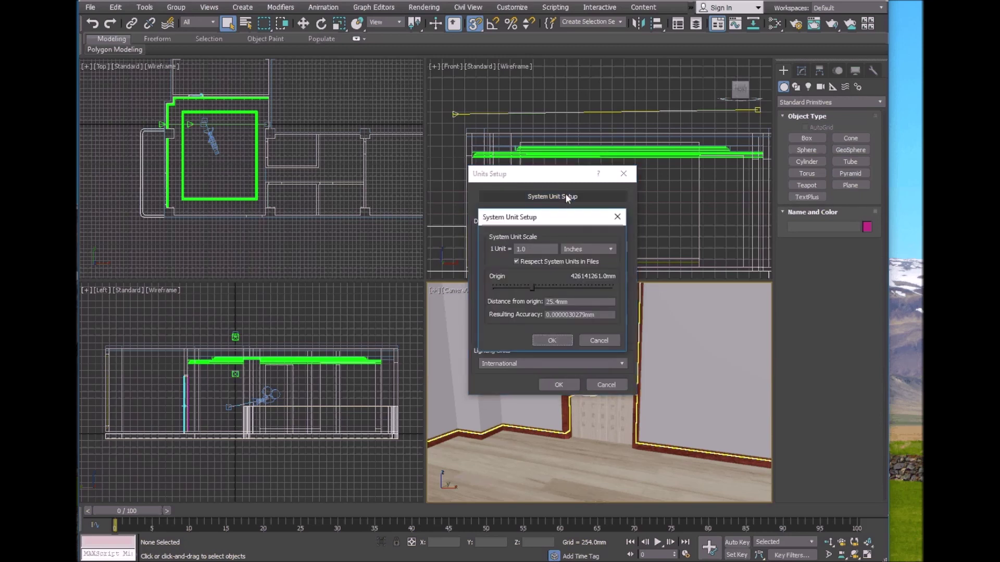
pyautogui.moveTo(576, 219); pyautogui.dragTo(679, 231)
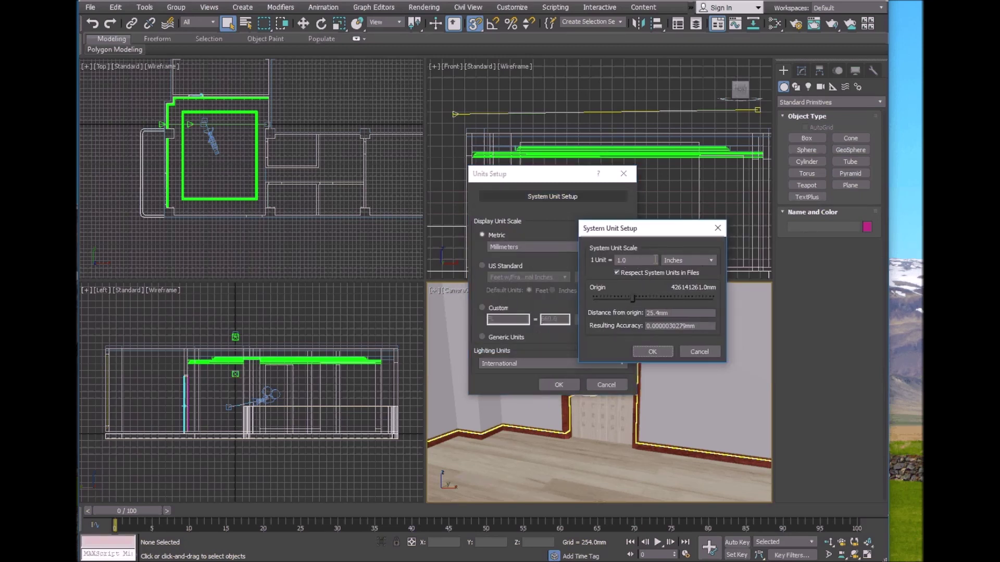
pyautogui.click(708, 261)
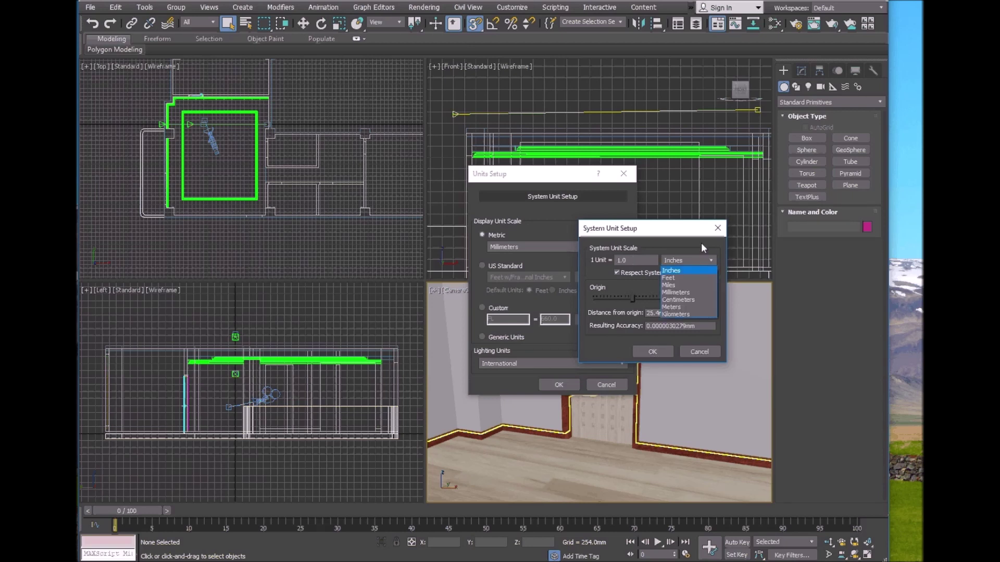
pyautogui.click(698, 241)
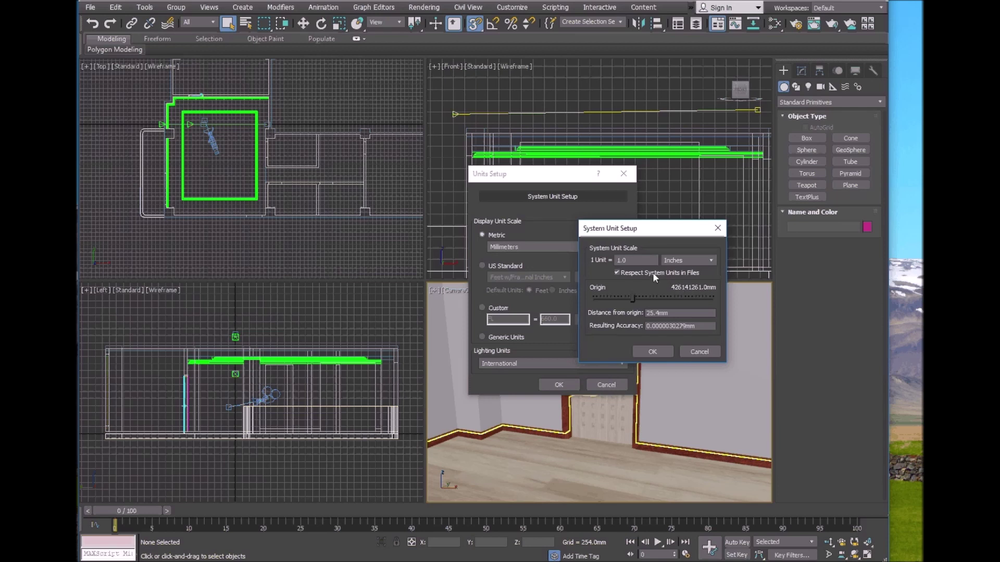
pyautogui.click(687, 261)
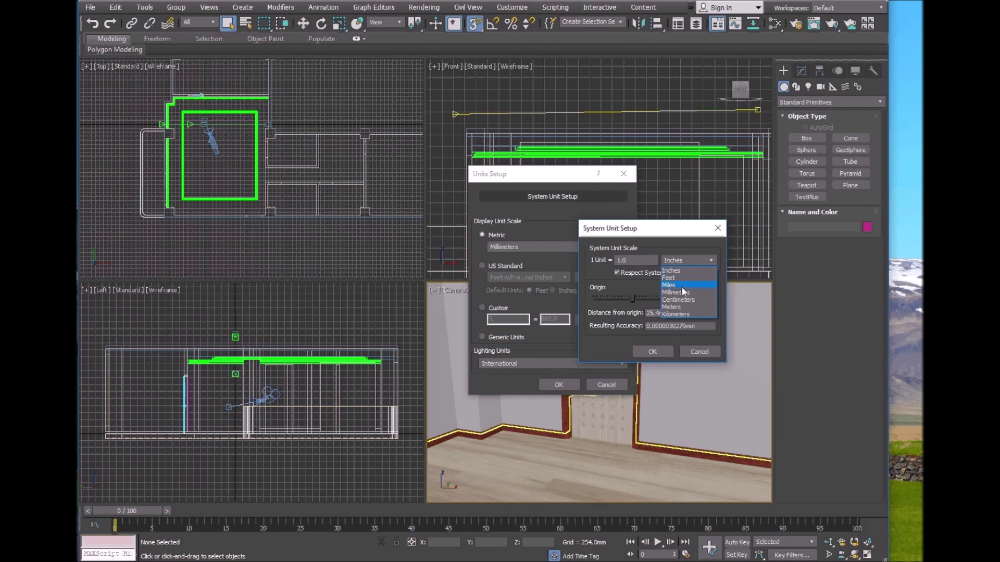
pyautogui.click(686, 236)
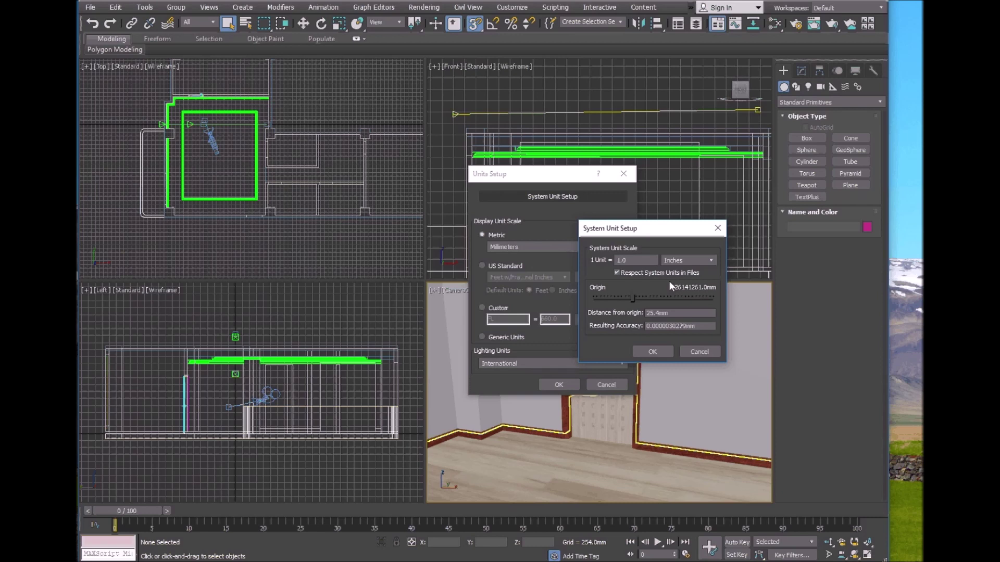
# Close the System Unit Setup dialog without changing the units
pyautogui.click(700, 351)
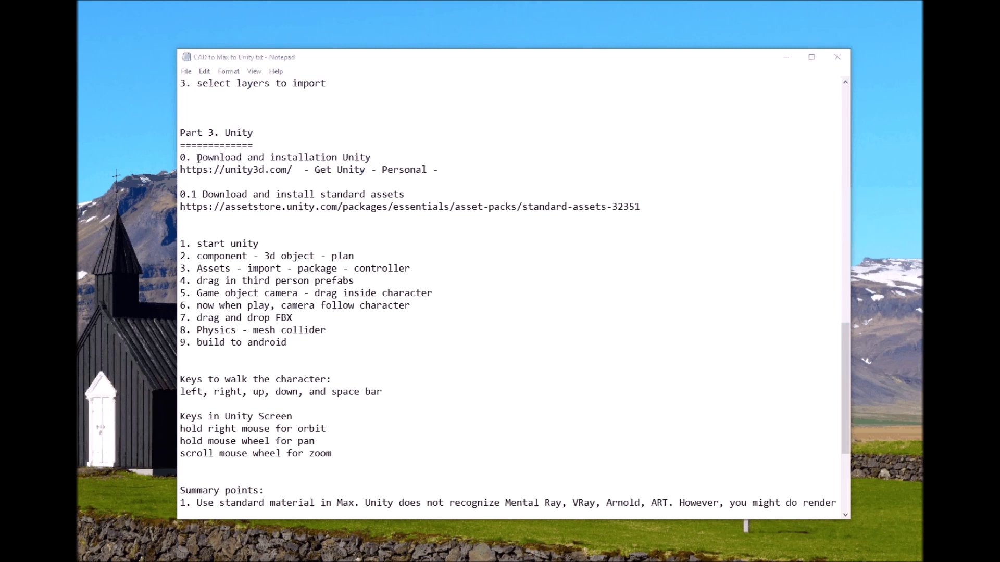
pyautogui.moveTo(293, 169); pyautogui.dragTo(178, 168)
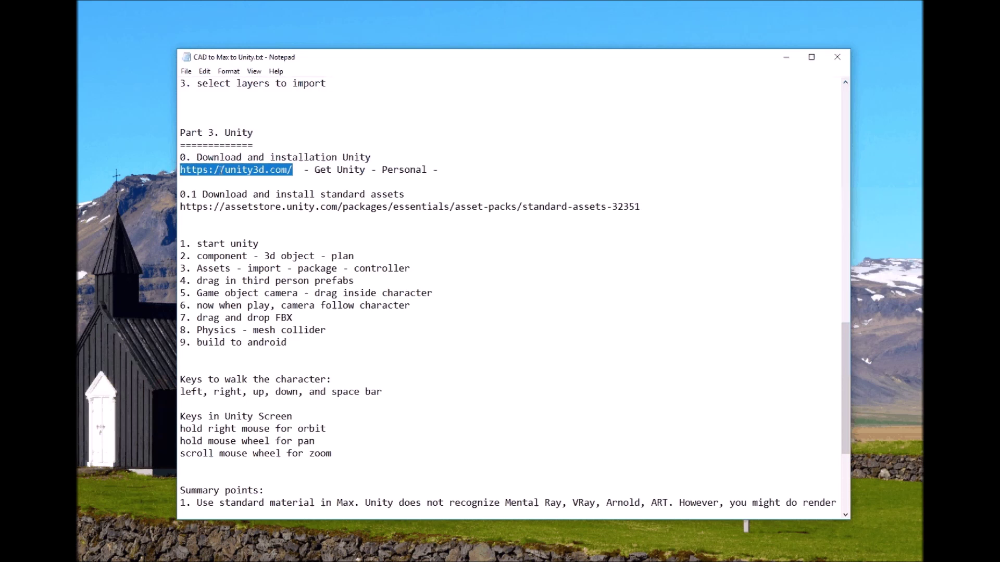
pyautogui.rightClick(221, 170)
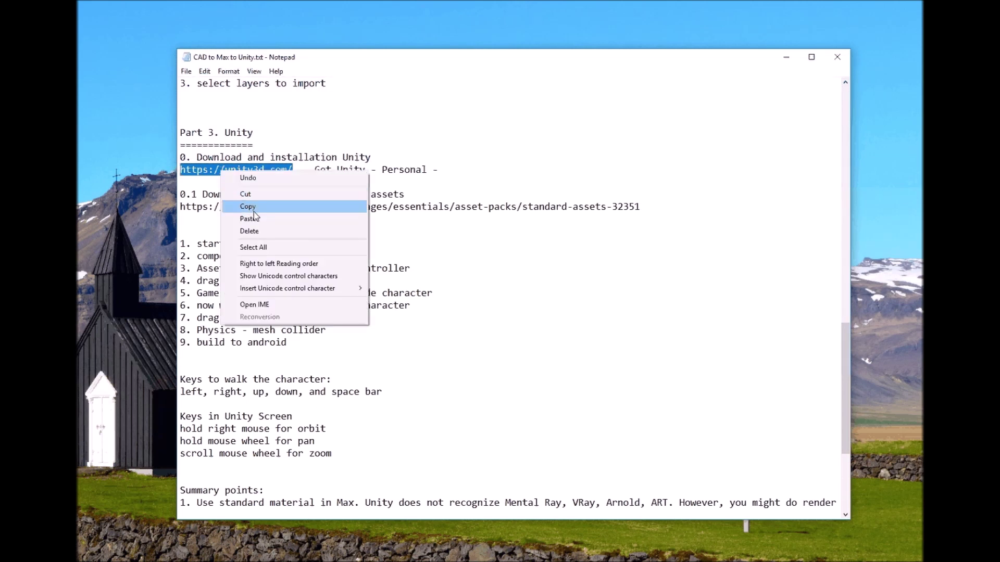
pyautogui.click(254, 210)
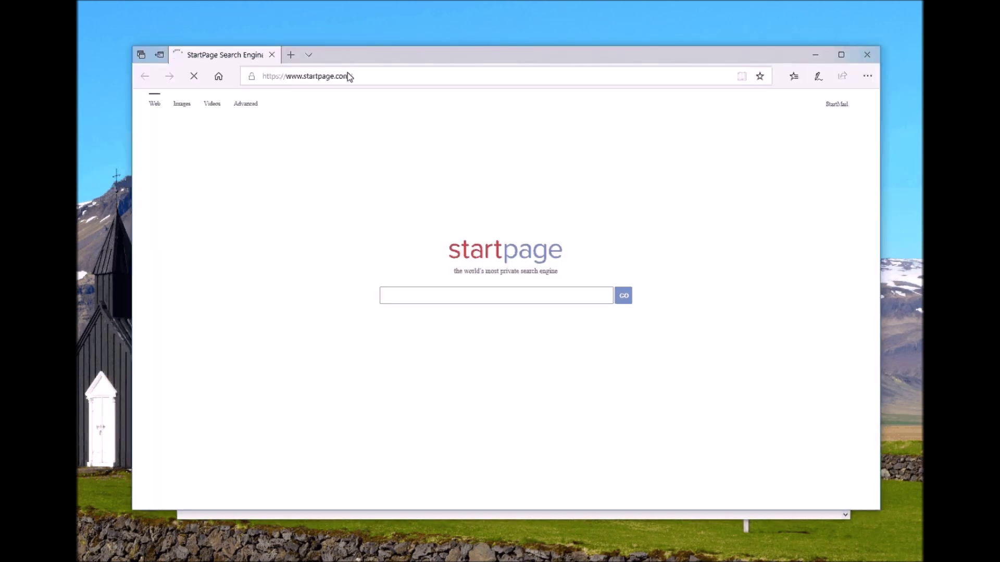
pyautogui.click(349, 77)
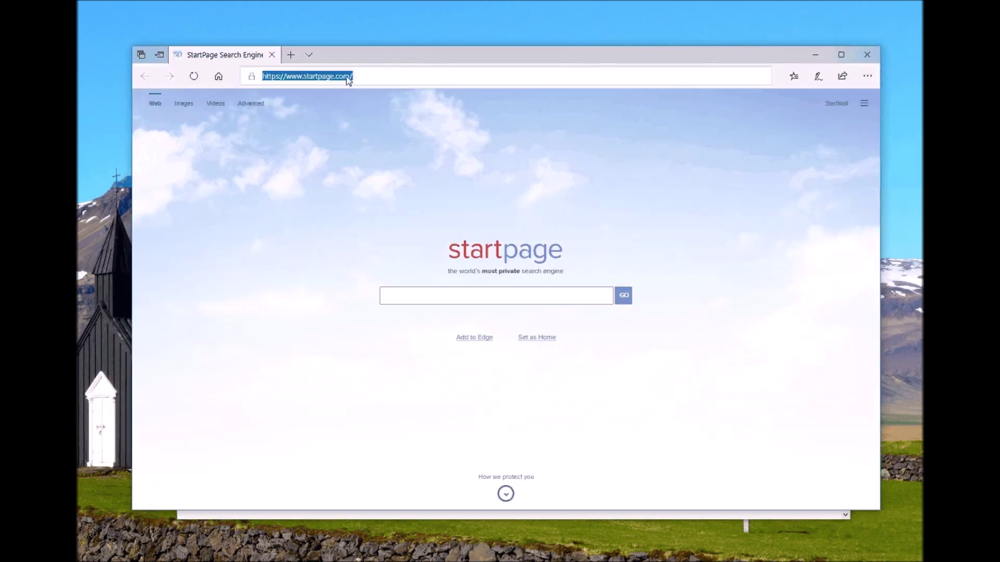
pyautogui.rightClick(347, 77)
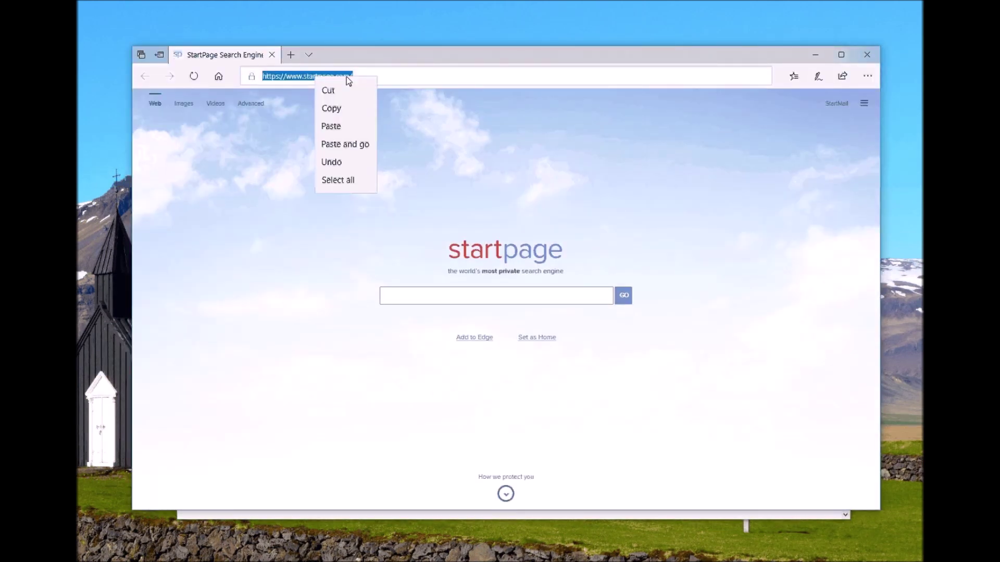
pyautogui.click(353, 126)
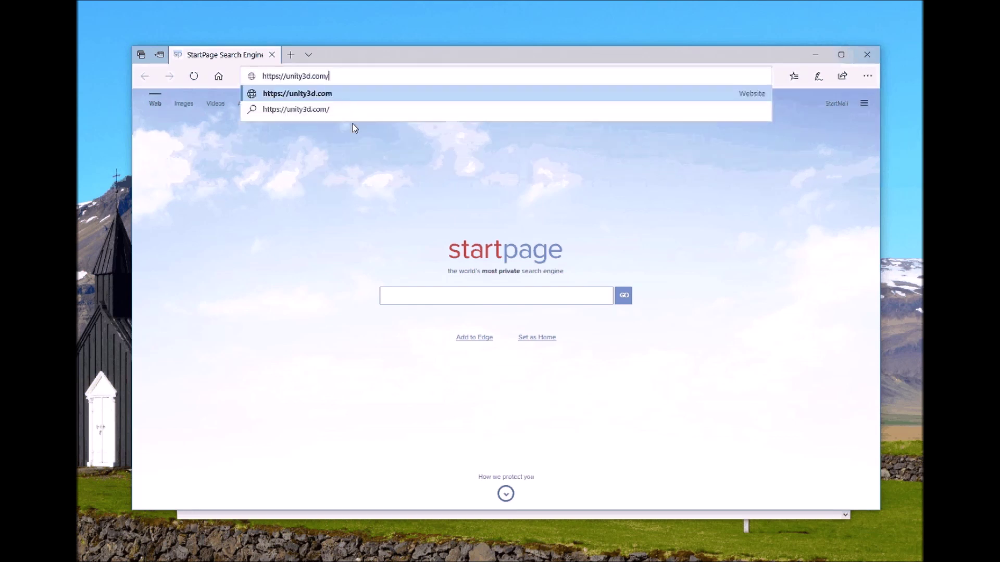
pyautogui.press('Return')
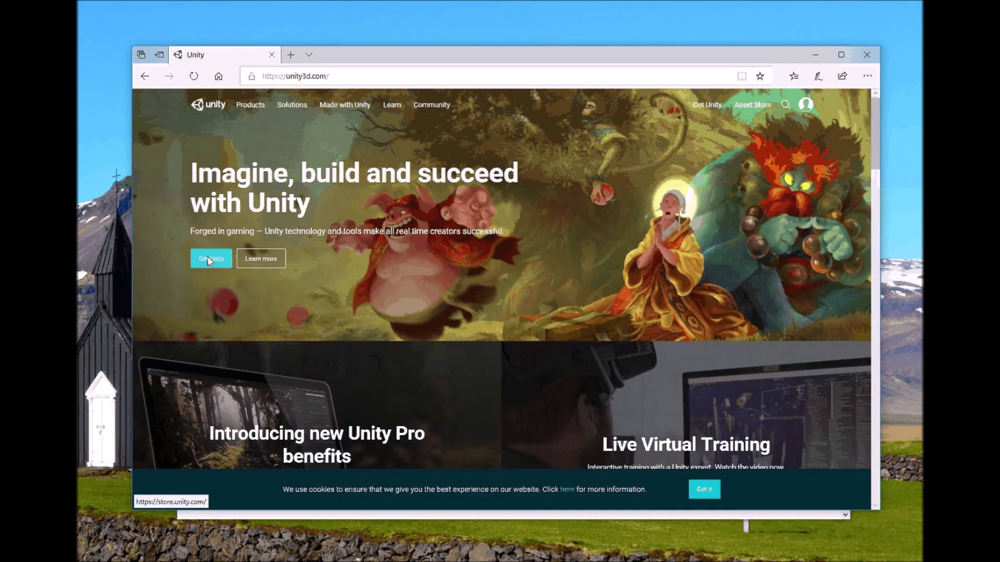
# Choose the Unity Personal plan, accept the eligibility terms and request the installer for Windows
pyautogui.click(209, 260)
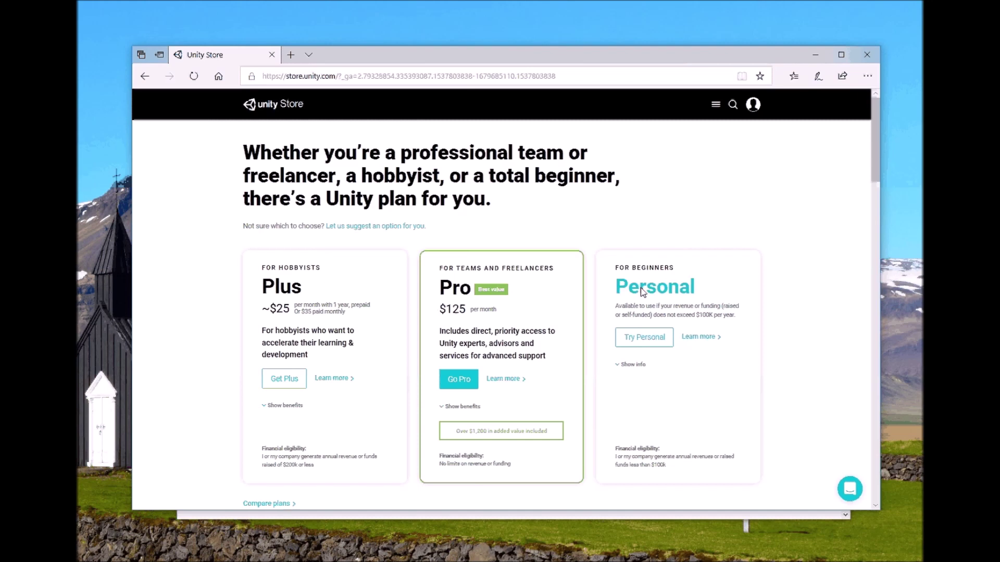
pyautogui.click(666, 337)
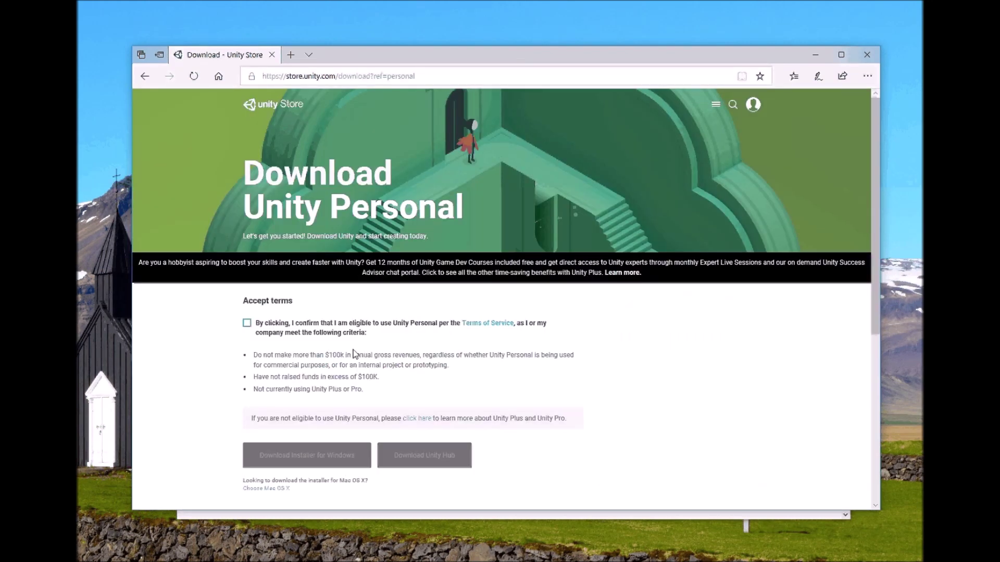
pyautogui.click(247, 323)
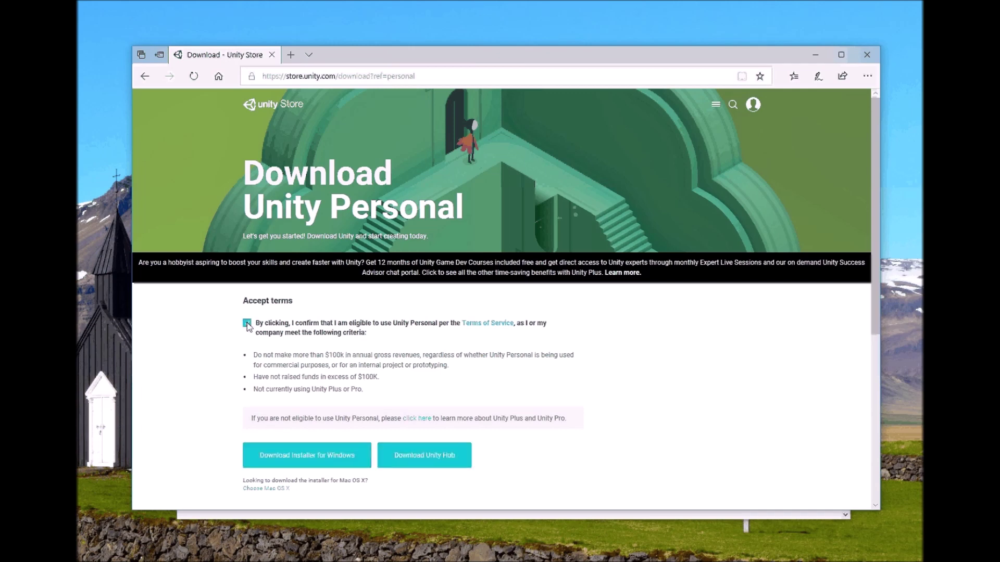
pyautogui.scroll(-3, 324, 345)
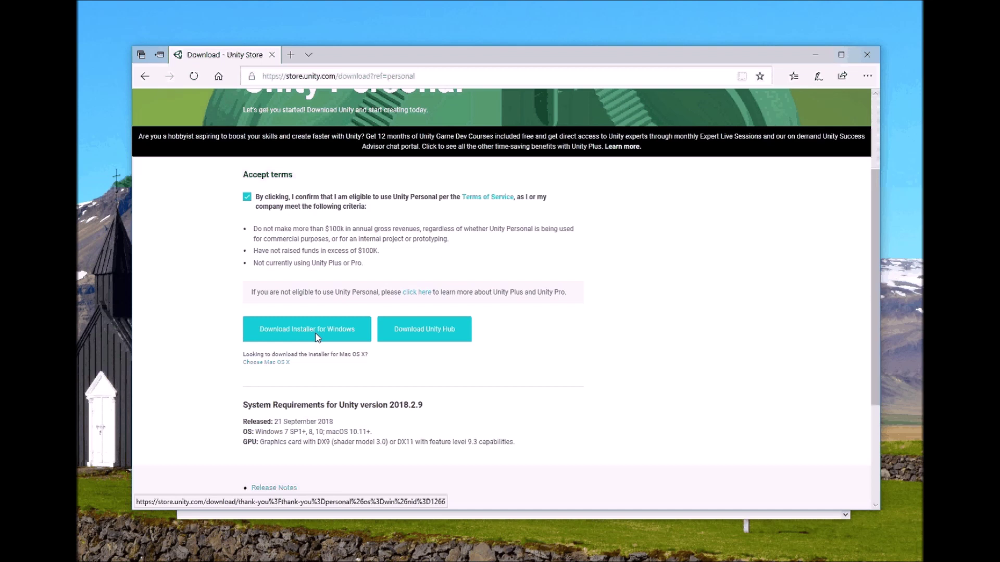
pyautogui.click(317, 338)
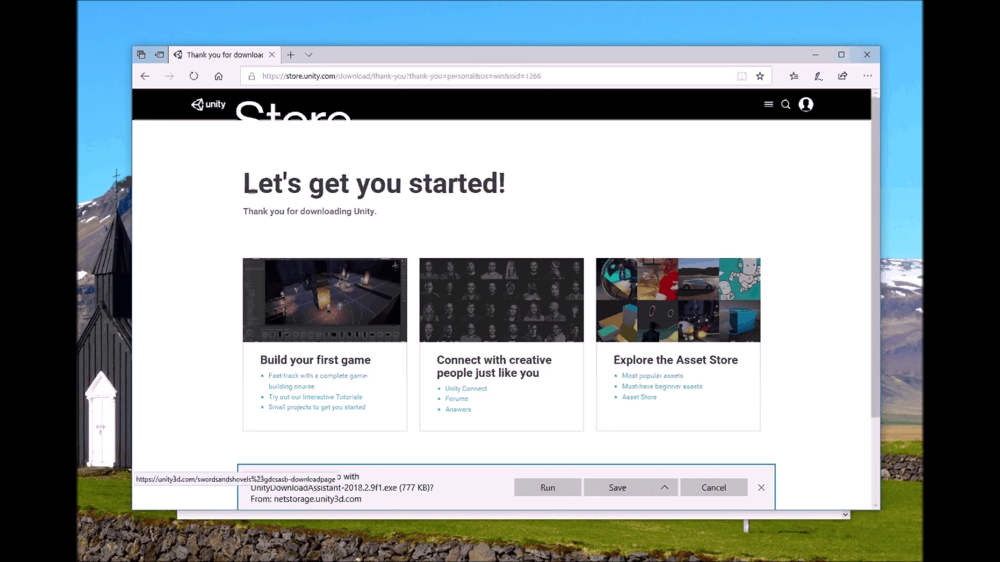
# Return to the Notepad notes and examine the Part 3 Unity instructions on standard assets and third person prefabs
pyautogui.hotkey('alt', 'Tab')
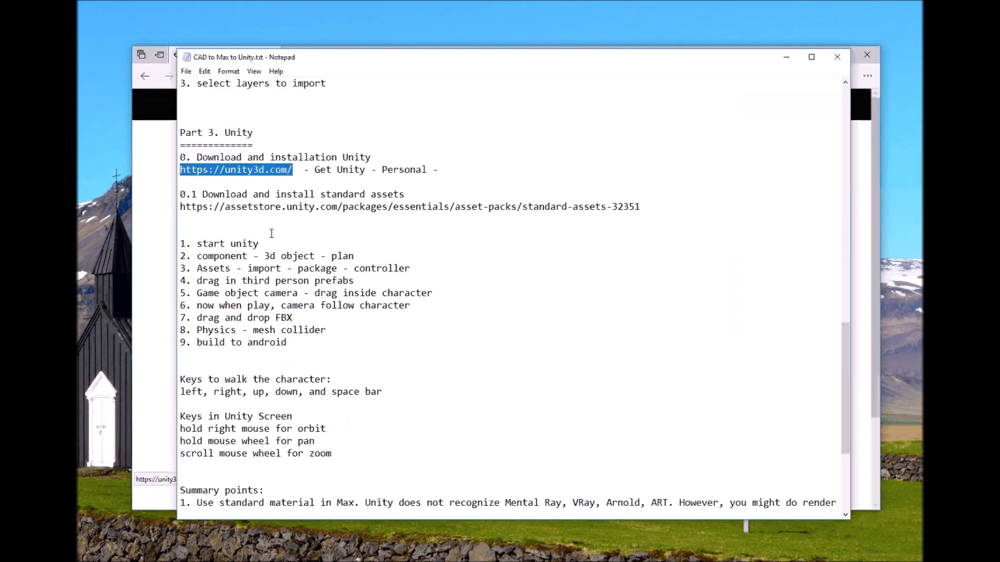
pyautogui.click(272, 216)
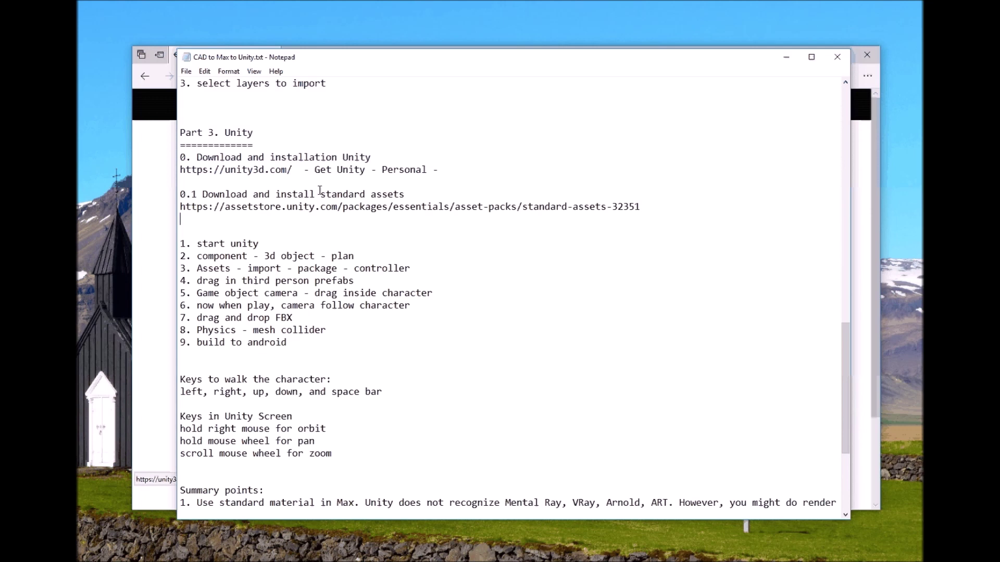
pyautogui.moveTo(321, 192); pyautogui.dragTo(408, 192)
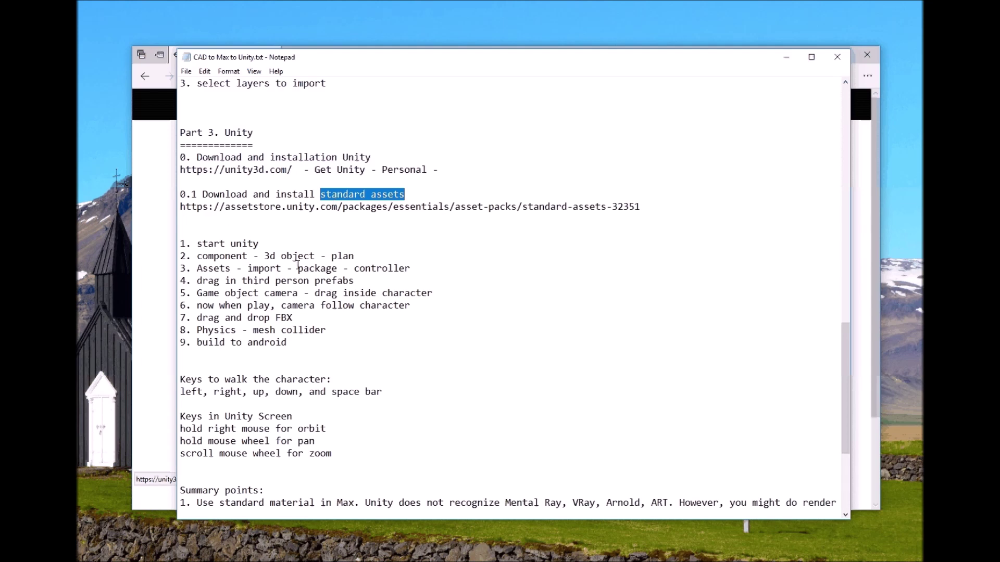
pyautogui.moveTo(359, 280); pyautogui.dragTo(197, 281)
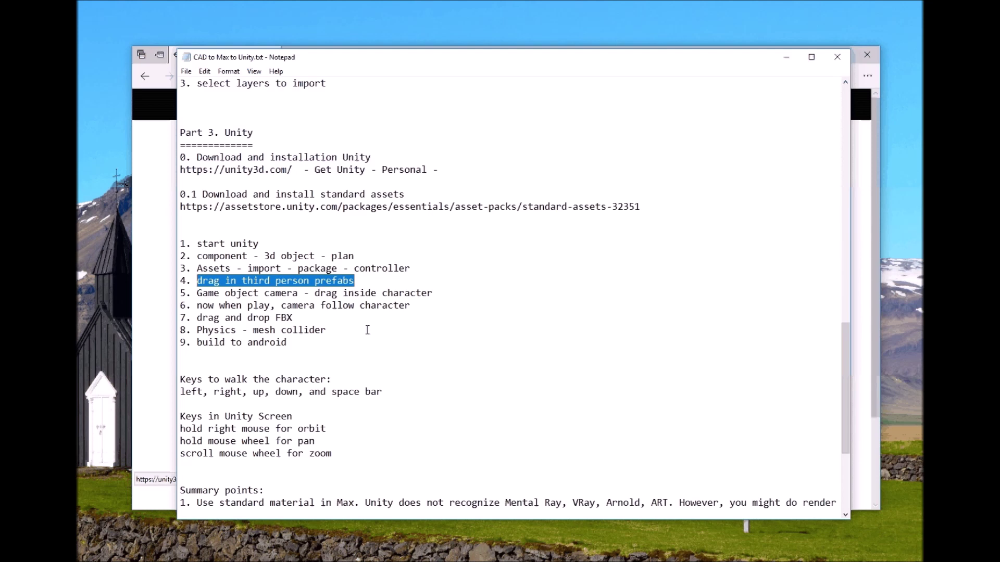
pyautogui.click(292, 170)
# Copy the Standard Assets address from the notes and open that Unity Asset Store page in the browser
pyautogui.moveTo(656, 210); pyautogui.dragTo(180, 208)
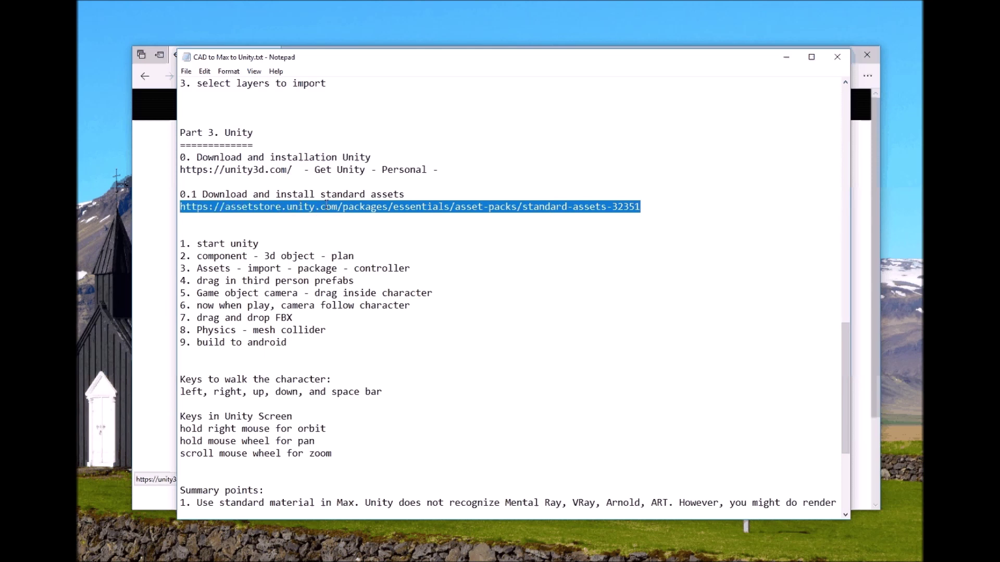
pyautogui.rightClick(326, 204)
pyautogui.click(380, 238)
pyautogui.click(785, 58)
pyautogui.click(374, 77)
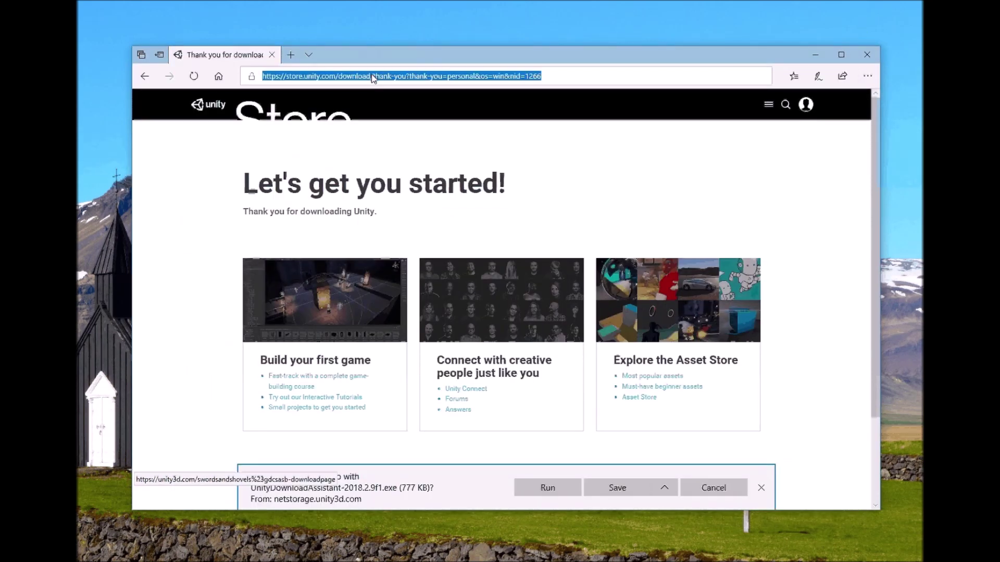
pyautogui.hotkey('ctrl', 'v')
pyautogui.press('Return')
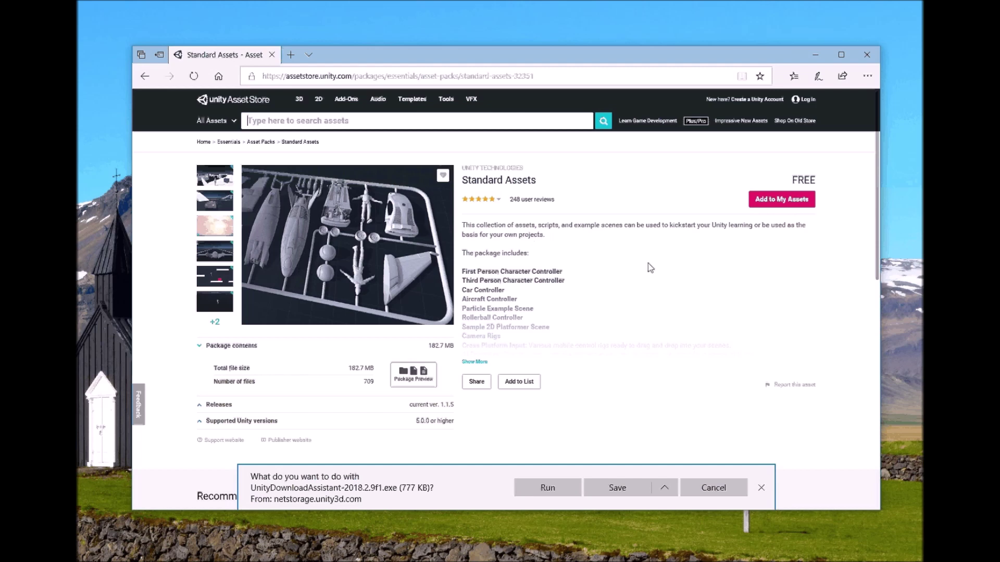
# Close the browser despite the pending download and bring back the Notepad notes
pyautogui.click(866, 54)
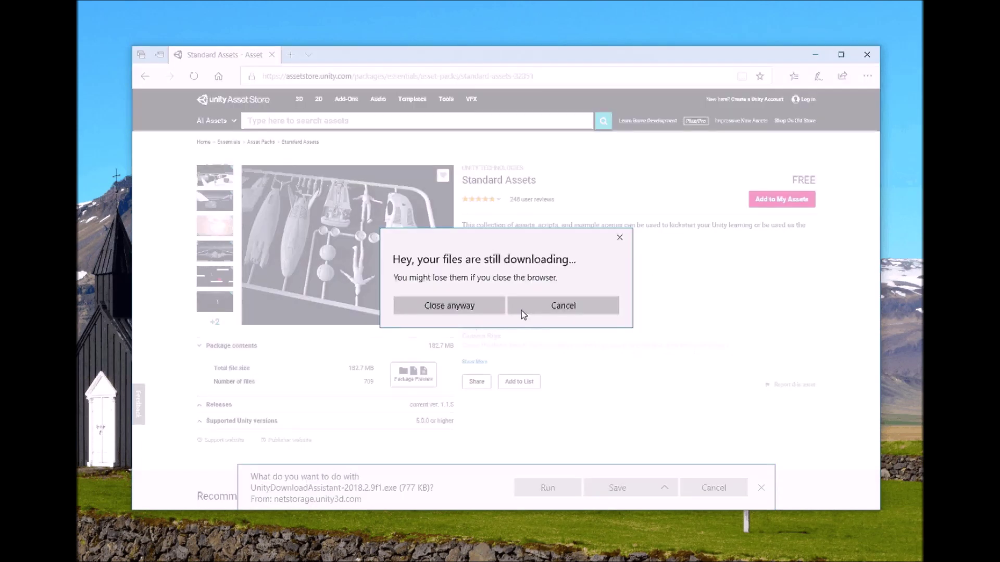
pyautogui.click(468, 312)
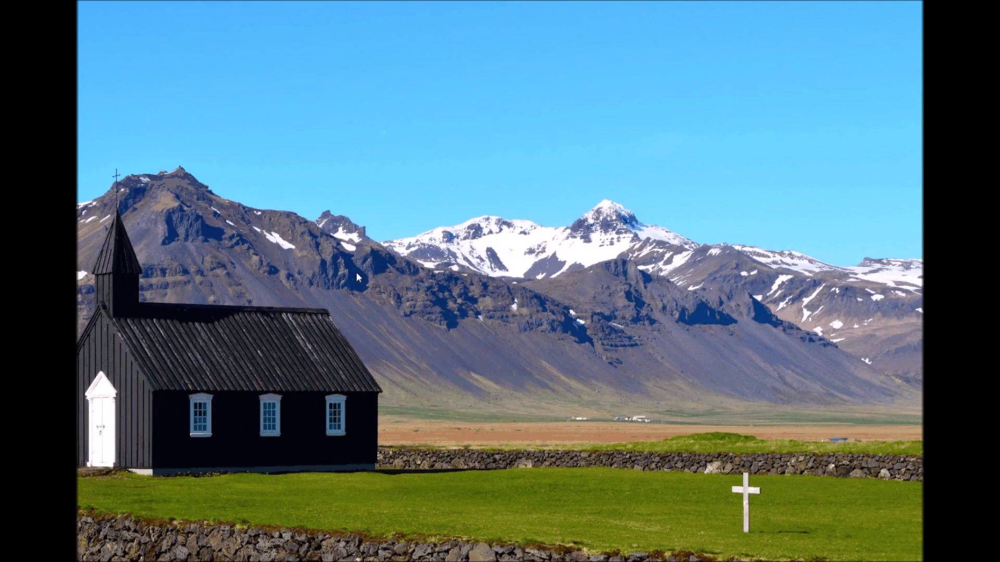
pyautogui.hotkey('alt', 'Tab')
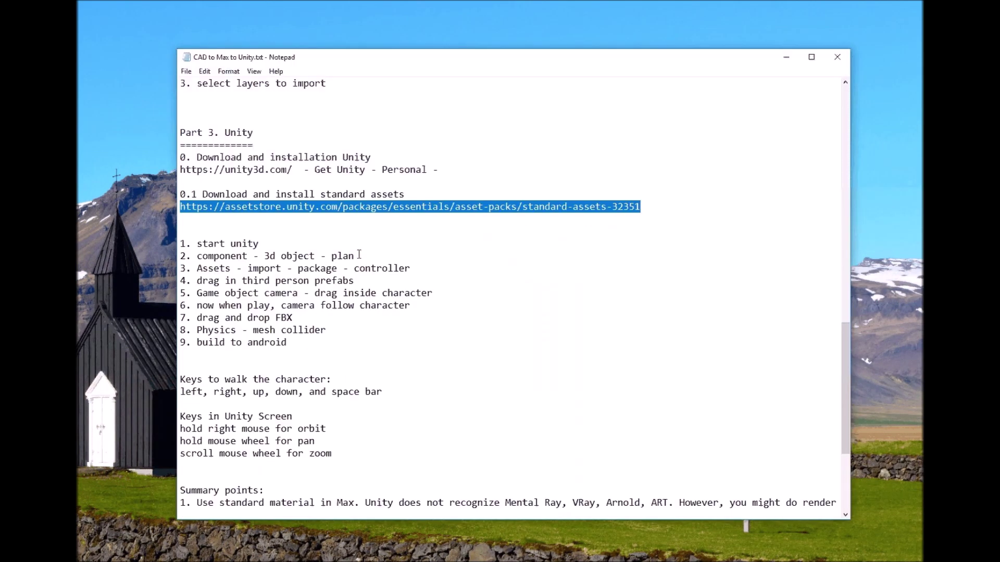
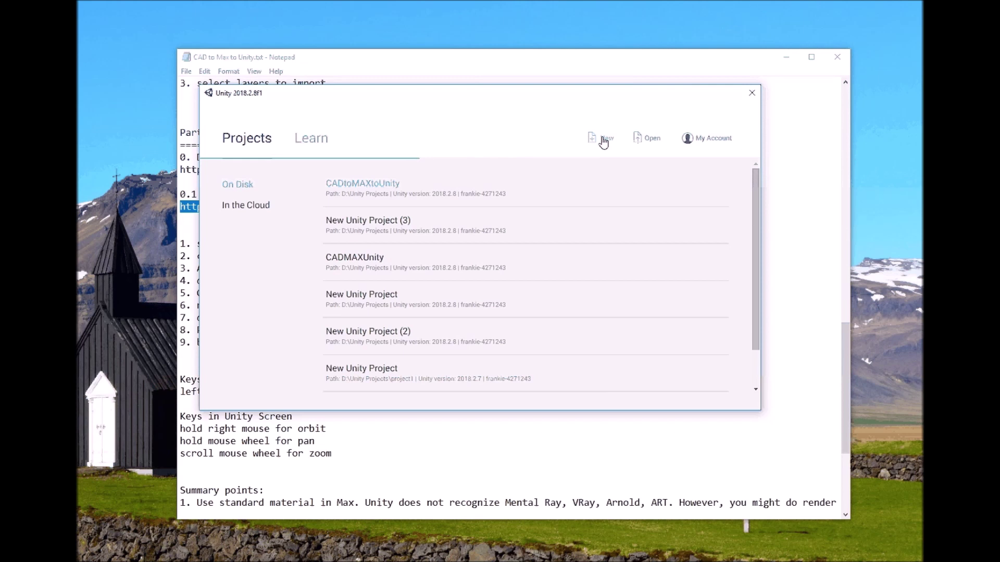
# In Unity, create a 3D project named New Unity Project (4) in D:\Unity Projects with the Standard Assets package included
pyautogui.click(392, 219)
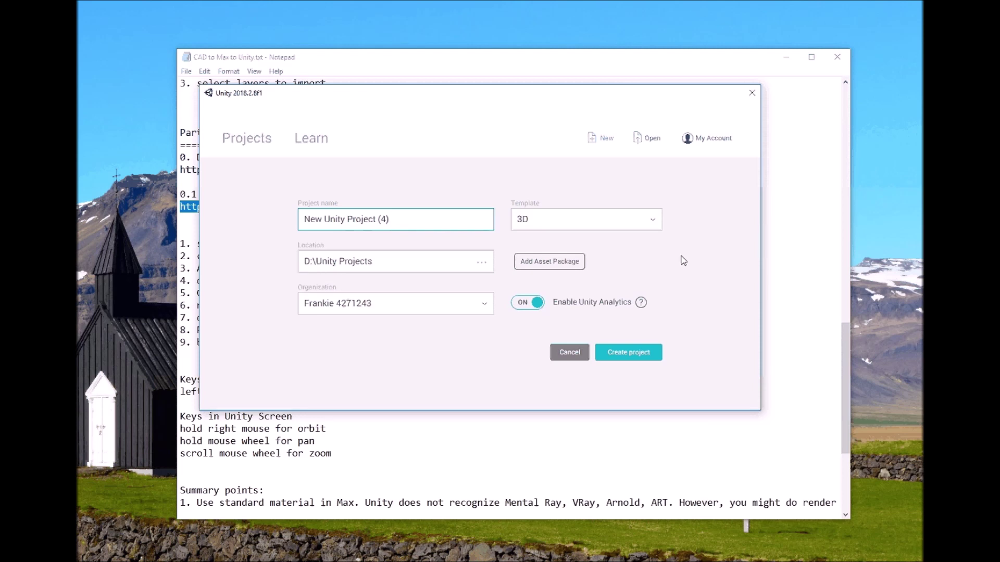
pyautogui.click(561, 269)
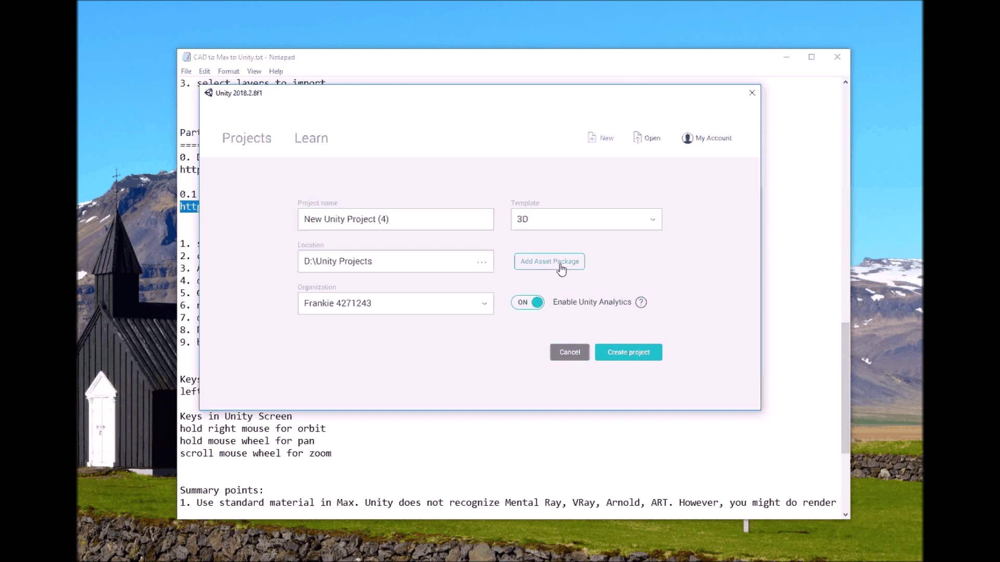
pyautogui.click(389, 147)
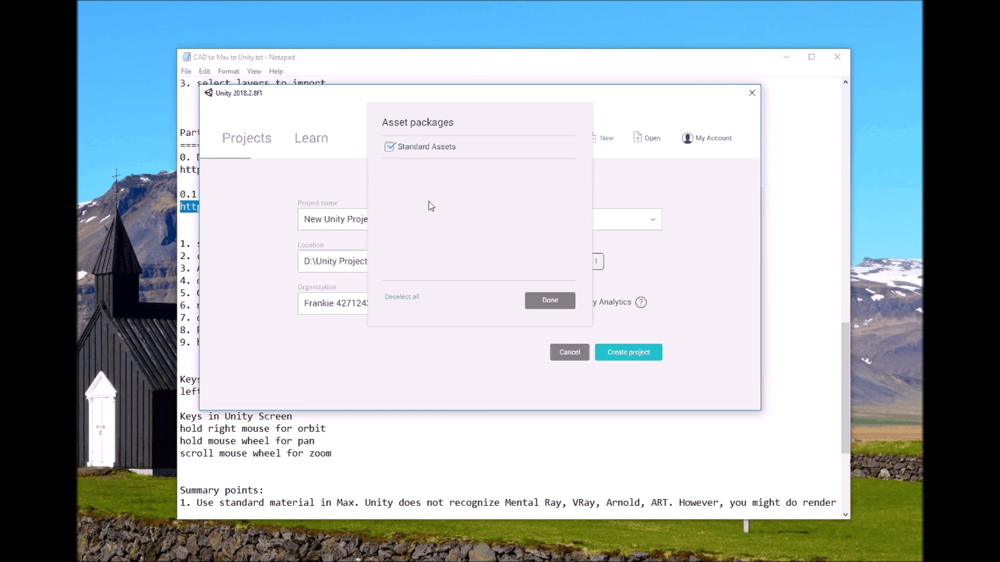
pyautogui.click(553, 300)
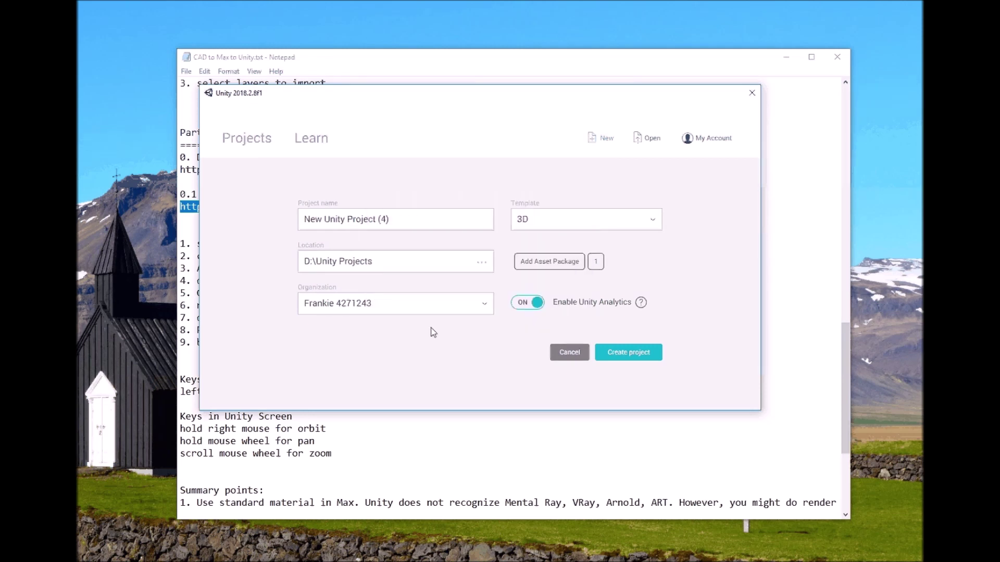
pyautogui.click(634, 351)
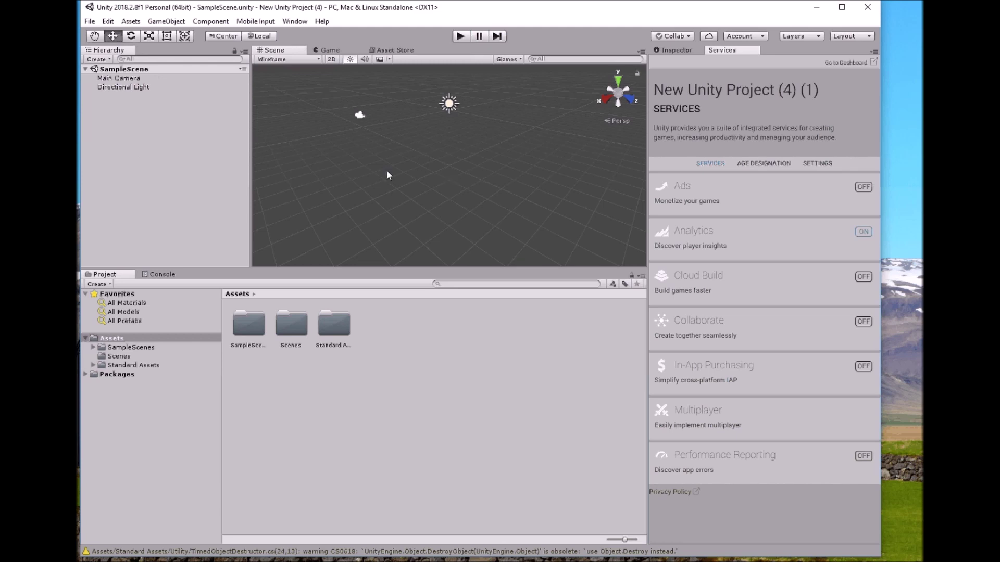
# Show the Scene view in Shaded mode and add a Plane 3D object to the sample scene
pyautogui.click(319, 363)
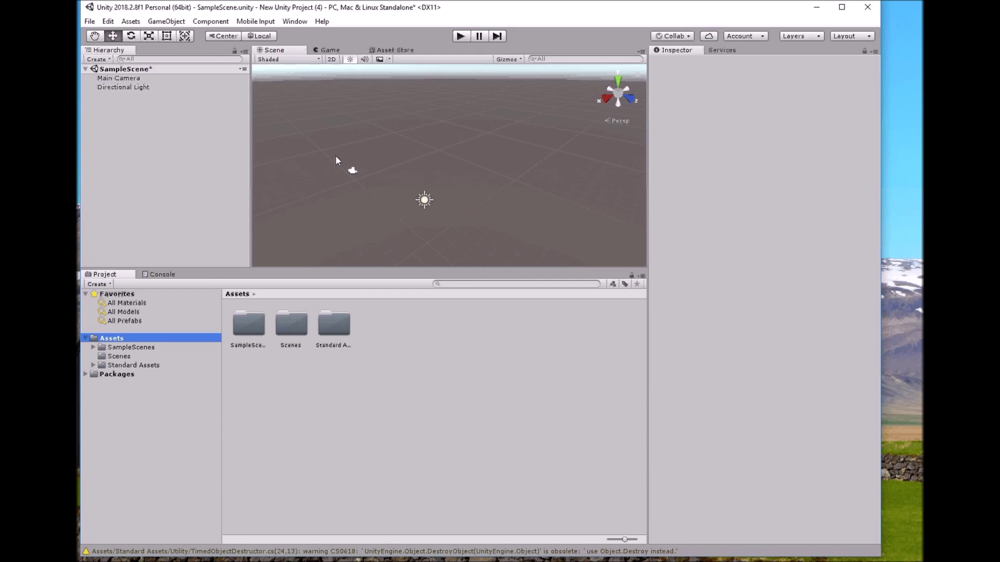
pyautogui.click(166, 23)
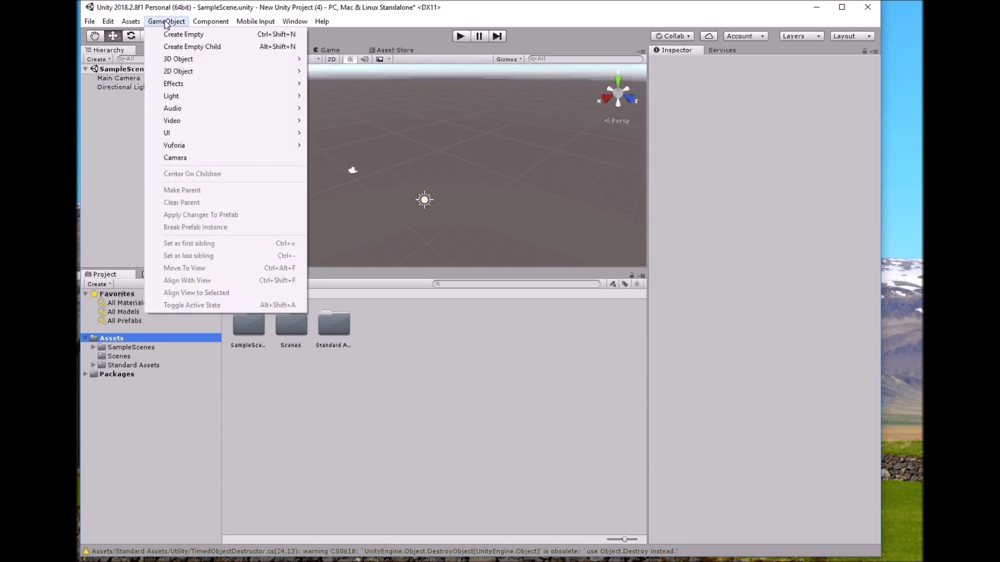
pyautogui.moveTo(194, 61)
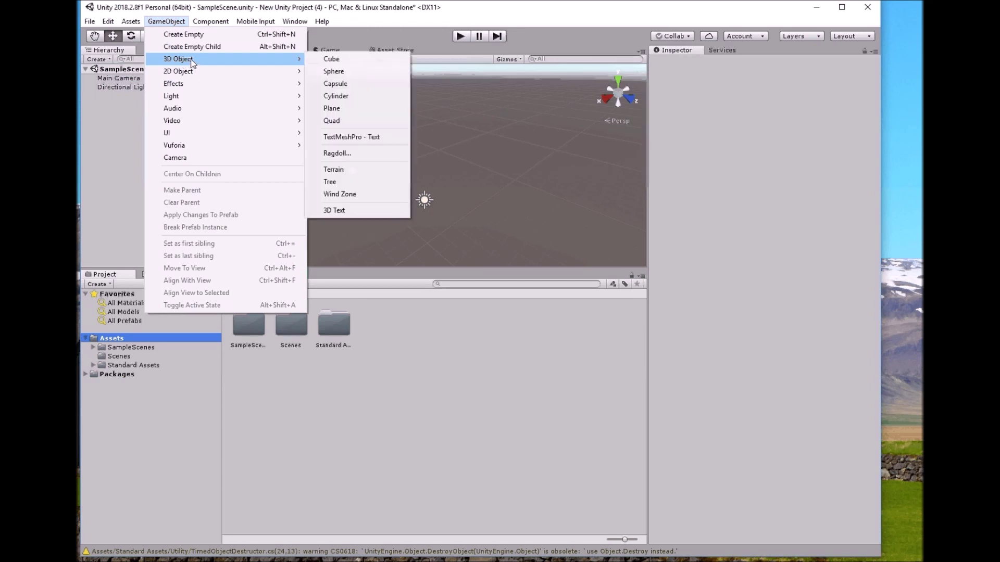
pyautogui.click(364, 109)
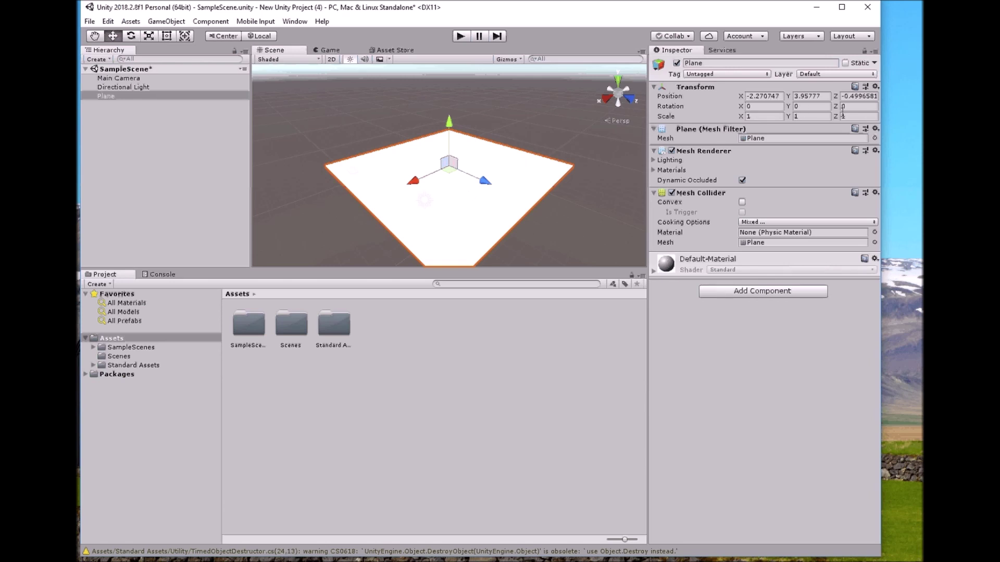
# Set the plane's position to 0 on the X, Y and Z axes
pyautogui.click(753, 96)
pyautogui.click(752, 96)
pyautogui.moveTo(774, 96); pyautogui.dragTo(731, 97)
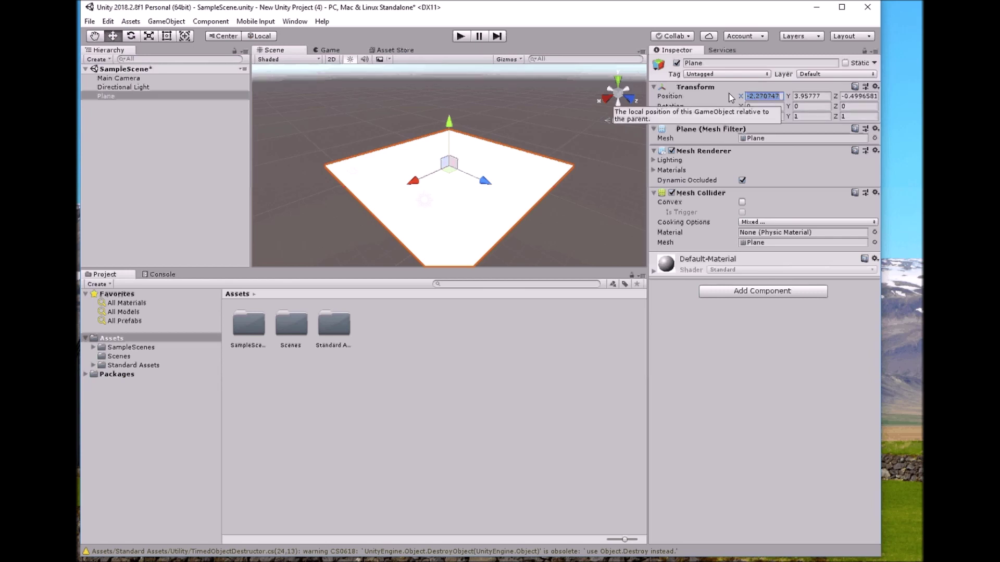
pyautogui.write('0')
pyautogui.click(860, 96)
pyautogui.write('-0.0')
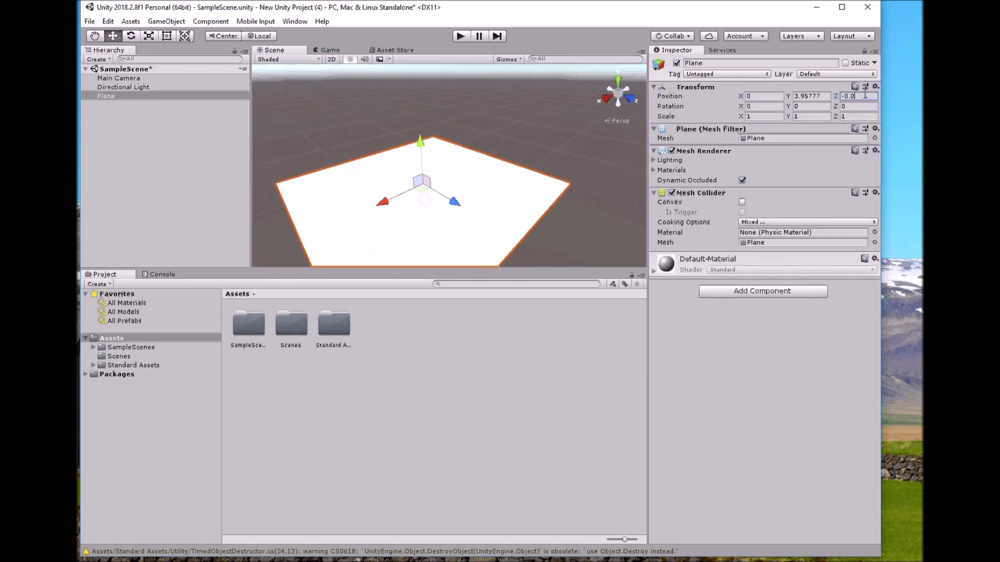
pyautogui.click(814, 96)
pyautogui.write('0')
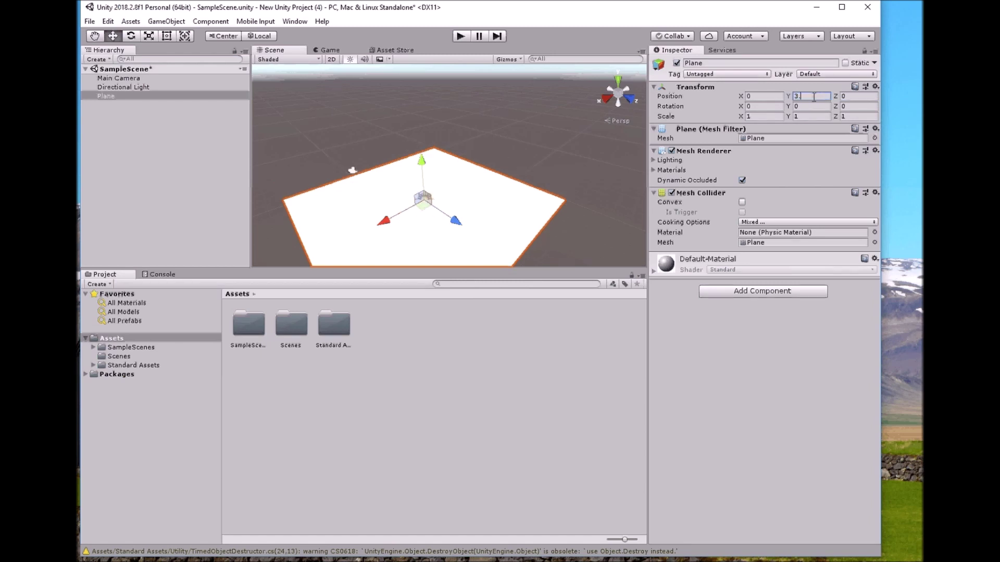
# Scale the plane to 50 on both X and Z to make a large ground surface
pyautogui.moveTo(475, 225); pyautogui.dragTo(462, 168, button='middle')
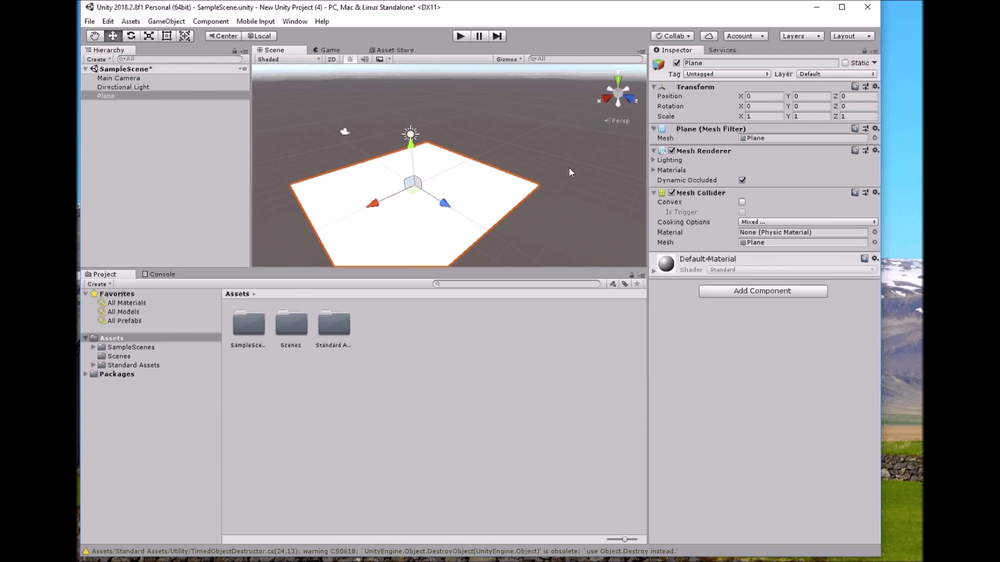
pyautogui.click(766, 117)
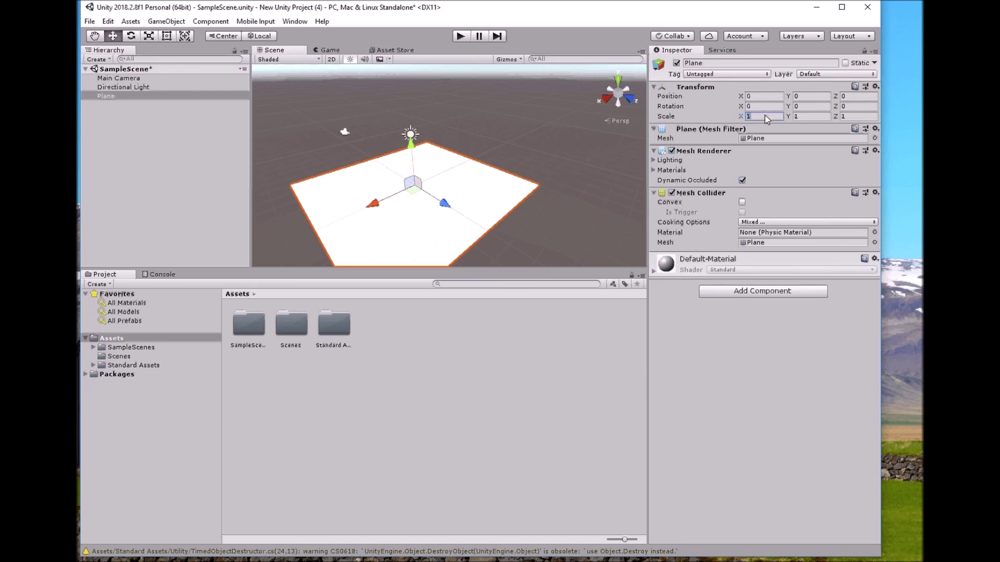
pyautogui.write('50')
pyautogui.press('Tab')
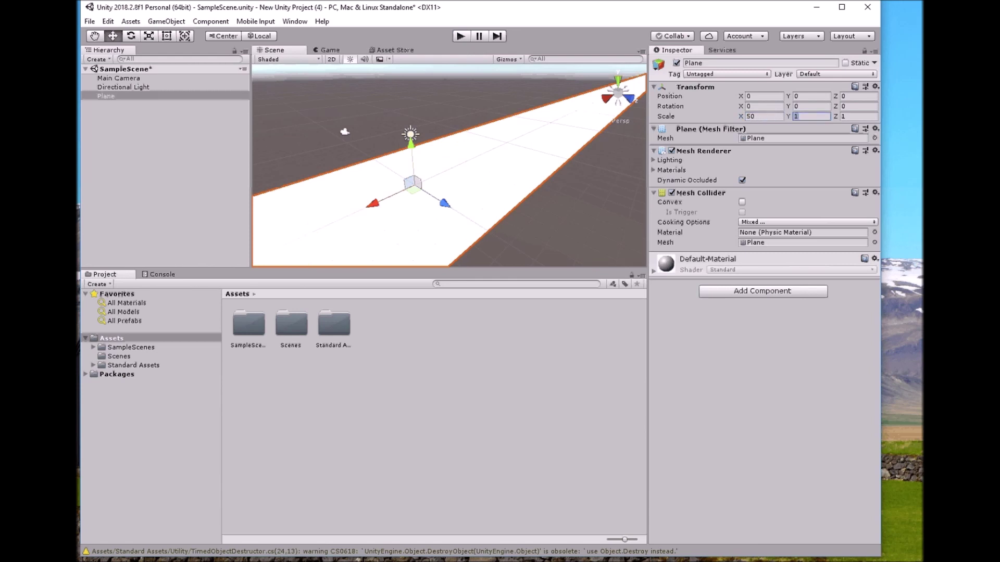
pyautogui.click(856, 115)
pyautogui.write('50')
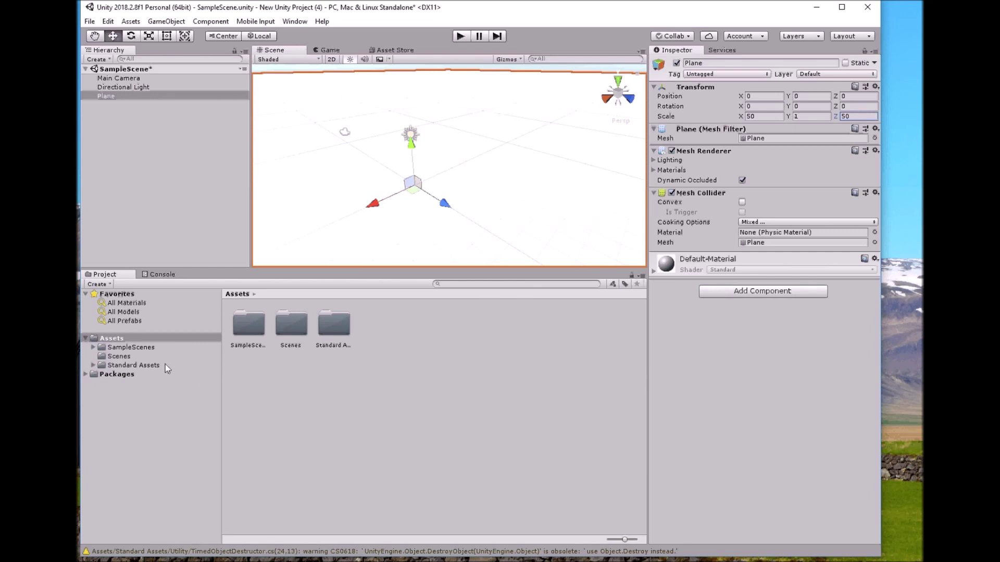
# Open the Prefabs folder of ThirdPersonCharacter within the Characters folder of Standard Assets
pyautogui.click(126, 366)
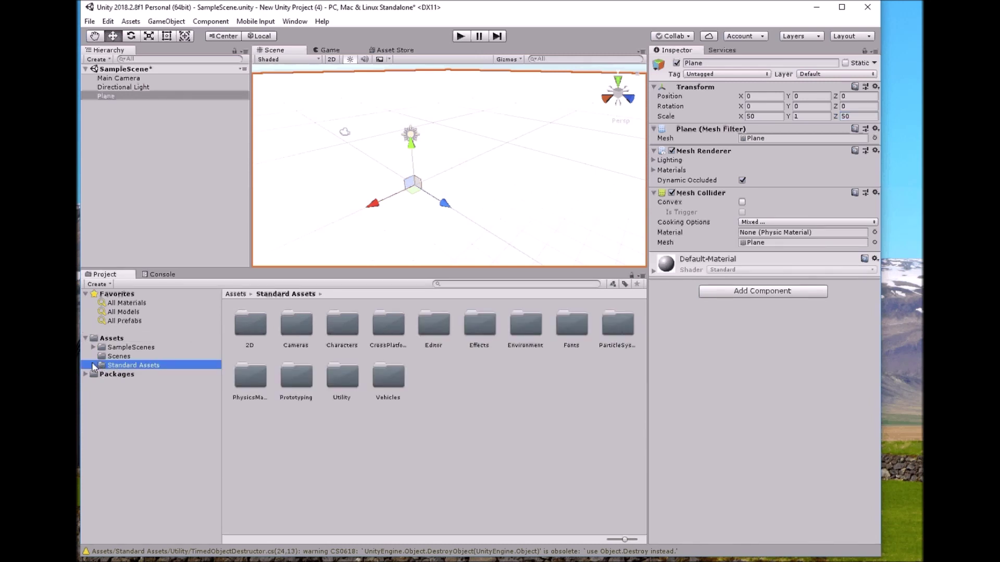
pyautogui.click(93, 365)
pyautogui.click(133, 393)
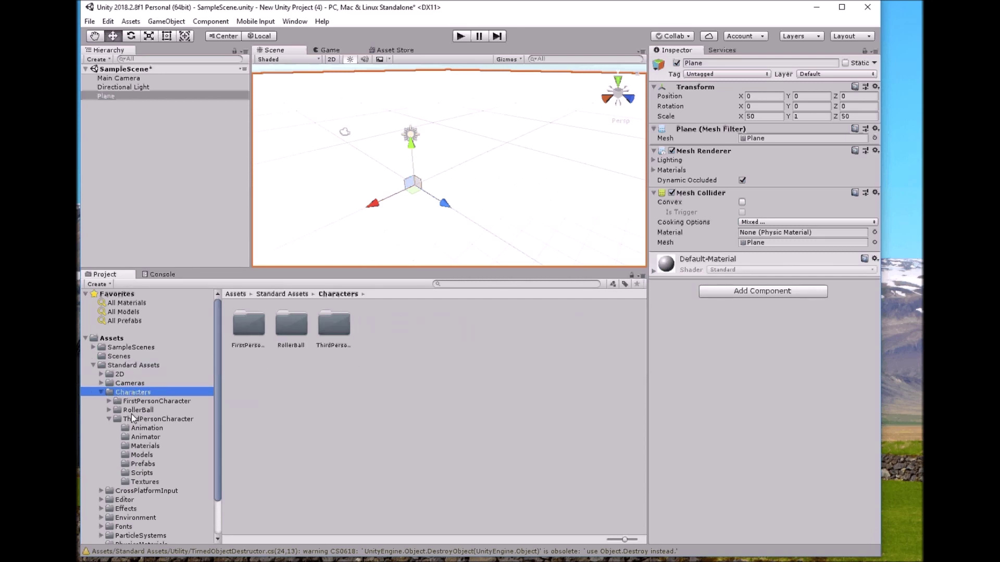
pyautogui.click(109, 420)
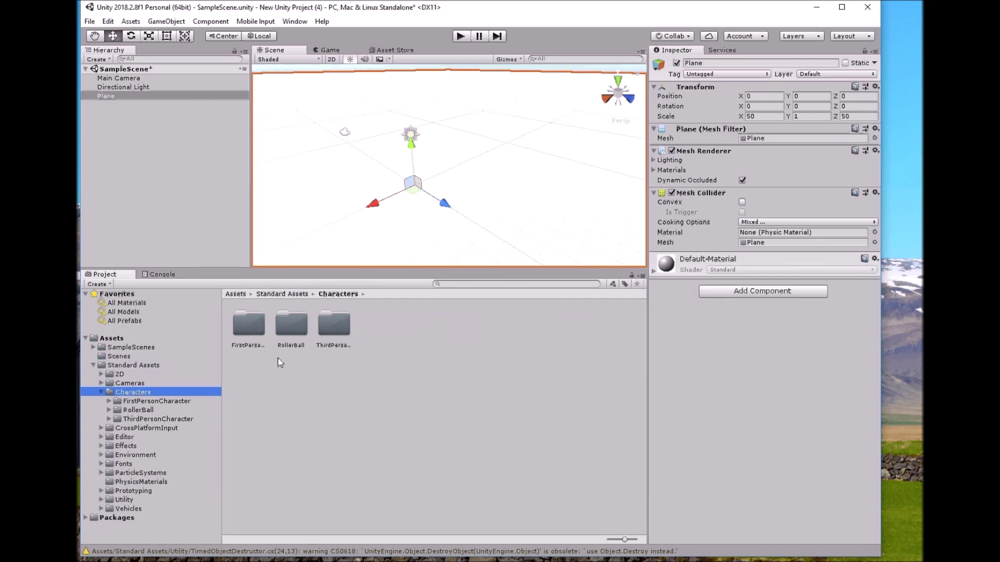
pyautogui.click(159, 420)
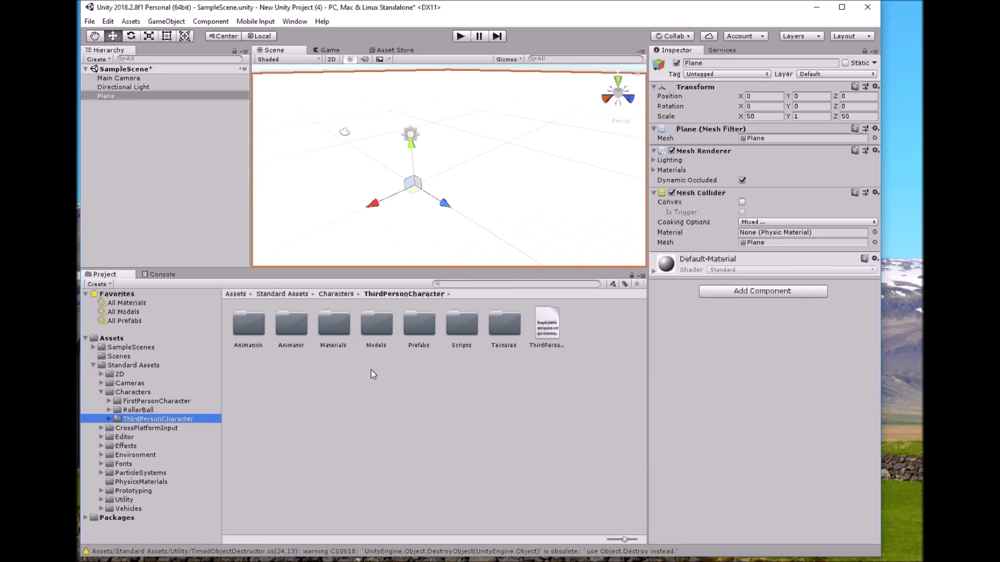
pyautogui.click(109, 419)
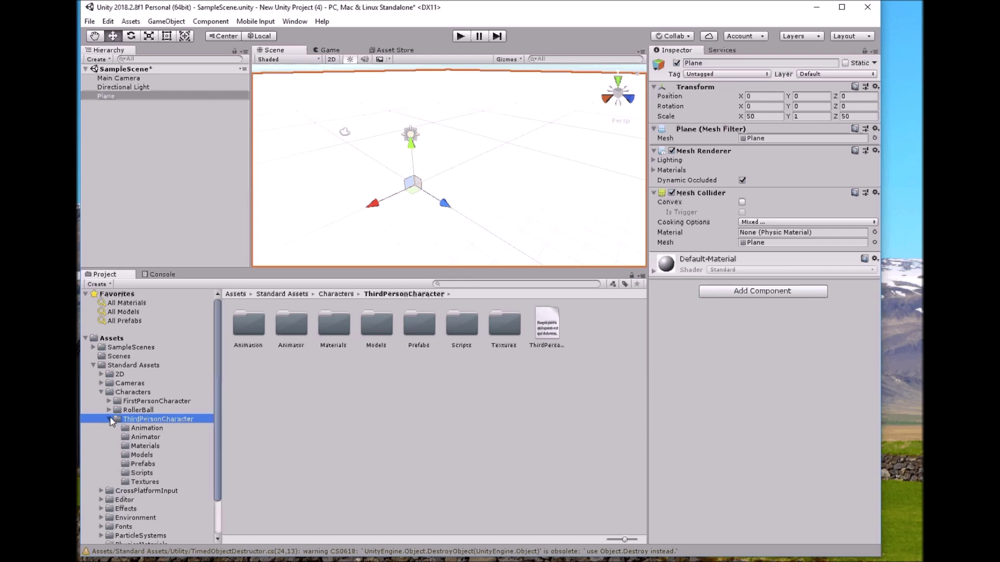
pyautogui.click(143, 464)
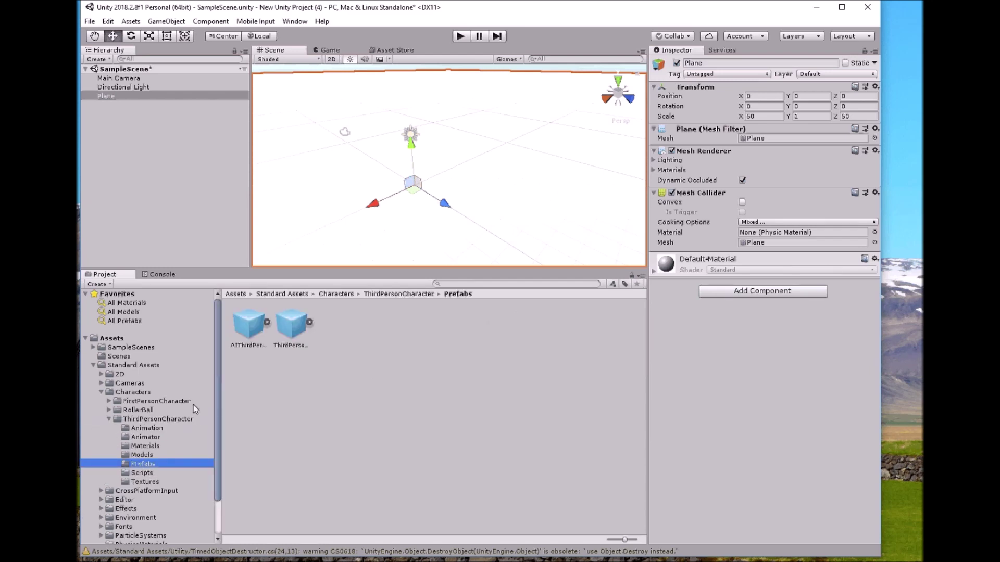
# Place the ThirdPersonController prefab in the scene near the centre of the plane
pyautogui.click(300, 327)
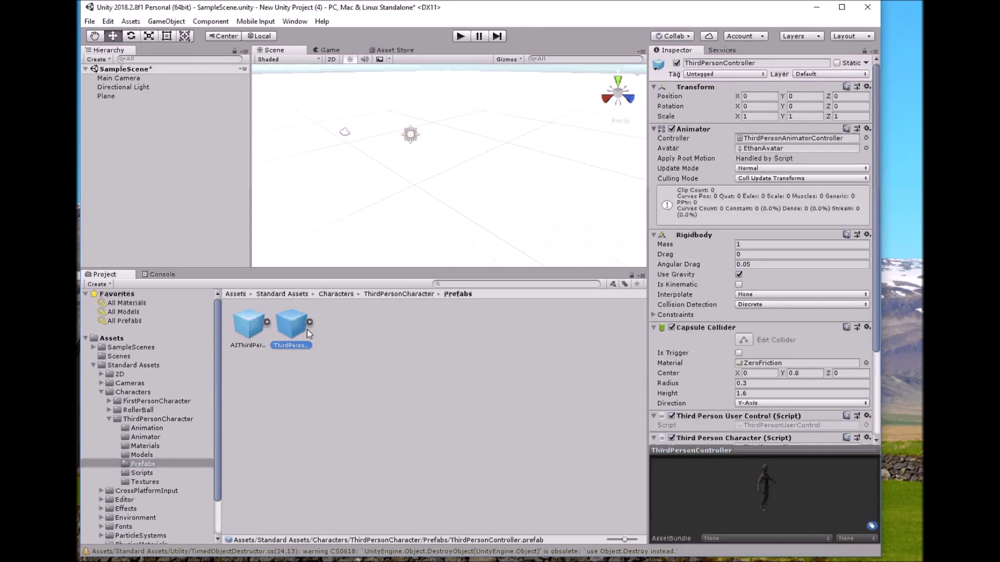
pyautogui.moveTo(296, 329); pyautogui.dragTo(424, 210)
pyautogui.scroll(2, 412, 202)
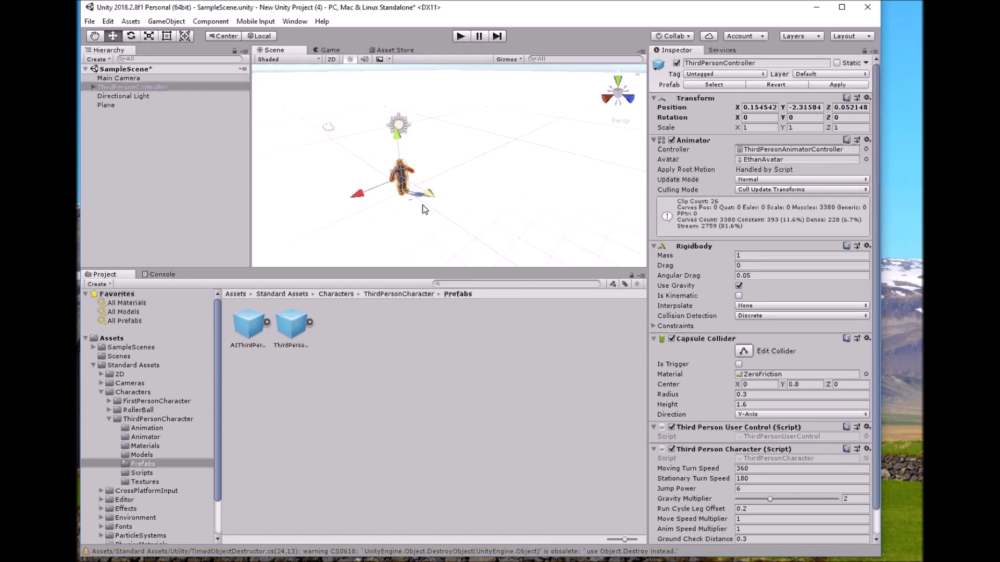
# Set the ThirdPersonController's position to 0 on the X, Y and Z axes
pyautogui.click(793, 107)
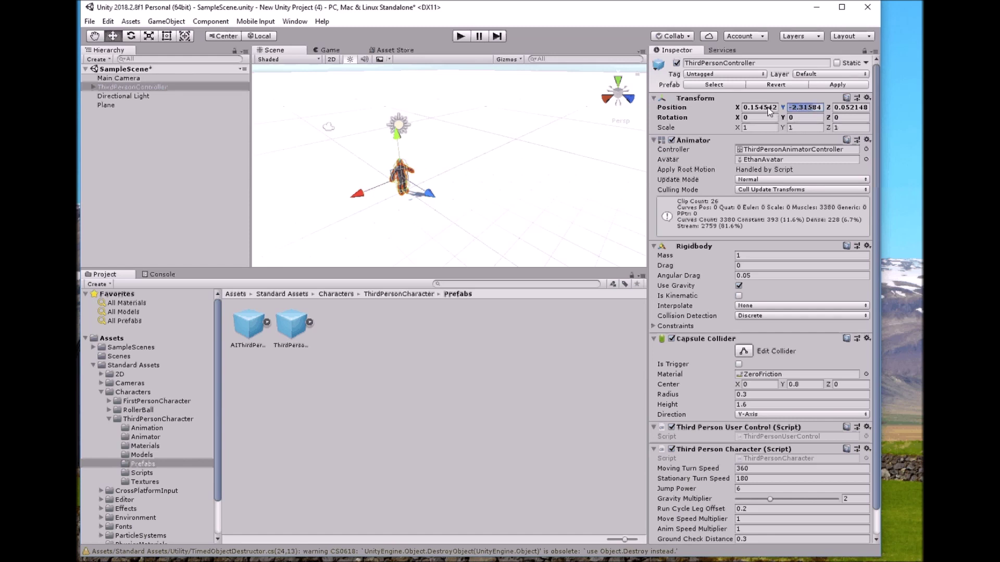
pyautogui.press('End')
pyautogui.press('BackSpace')
pyautogui.press('BackSpace')
pyautogui.press('BackSpace')
pyautogui.press('BackSpace')
pyautogui.press('BackSpace')
pyautogui.press('BackSpace')
pyautogui.press('BackSpace')
pyautogui.press('BackSpace')
pyautogui.press('BackSpace')
pyautogui.press('BackSpace')
pyautogui.press('BackSpace')
pyautogui.press('BackSpace')
pyautogui.press('BackSpace')
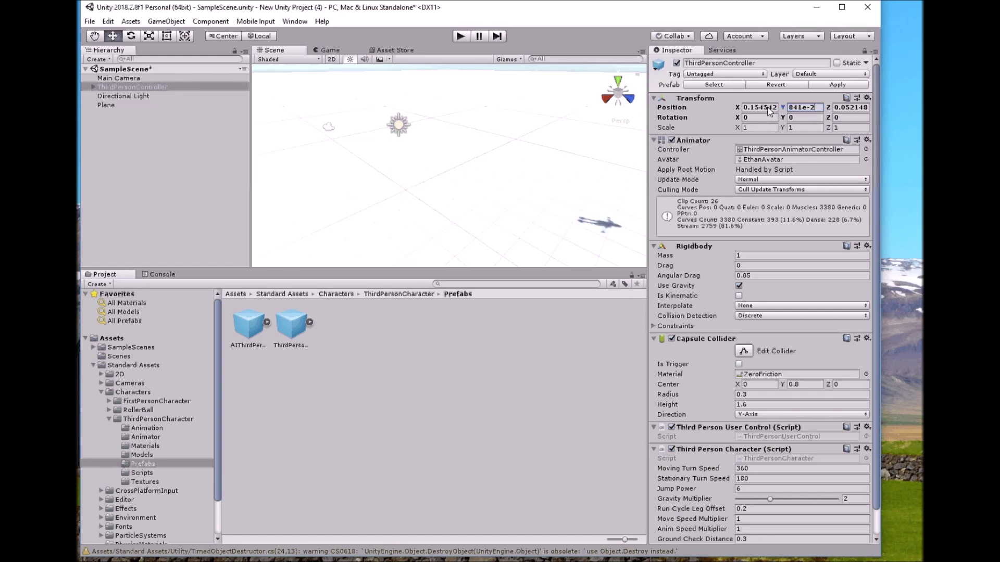
pyautogui.write('0')
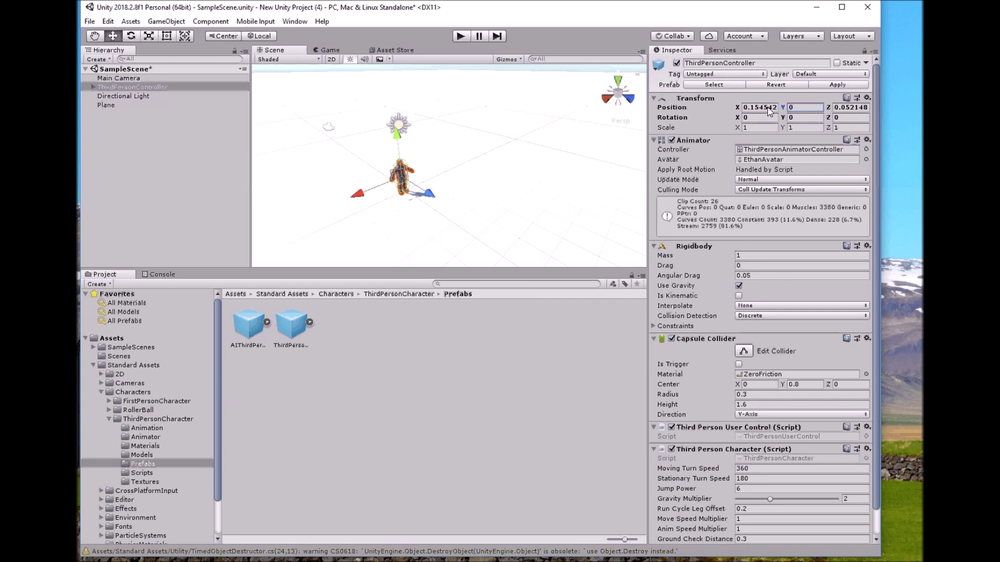
pyautogui.click(751, 108)
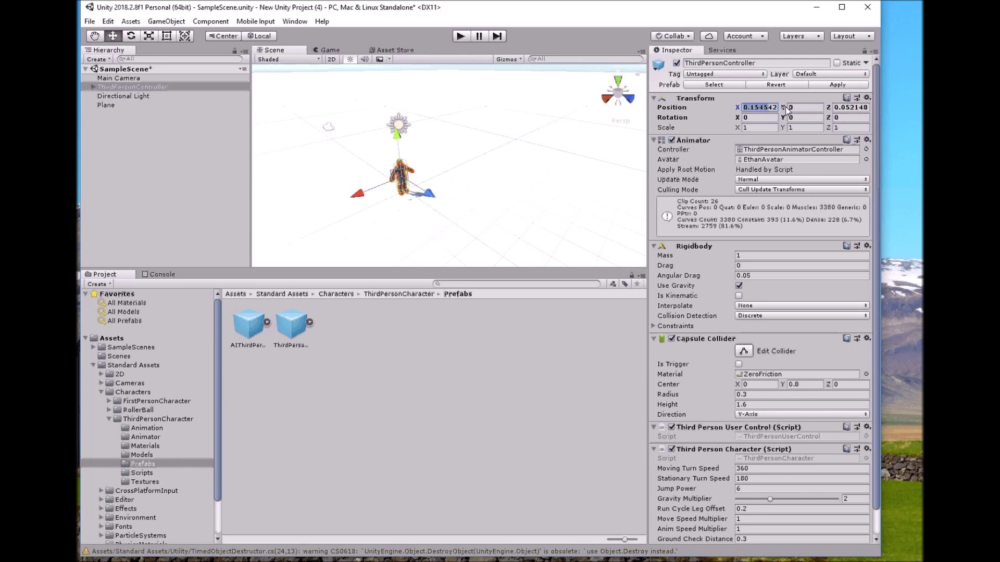
pyautogui.write('0')
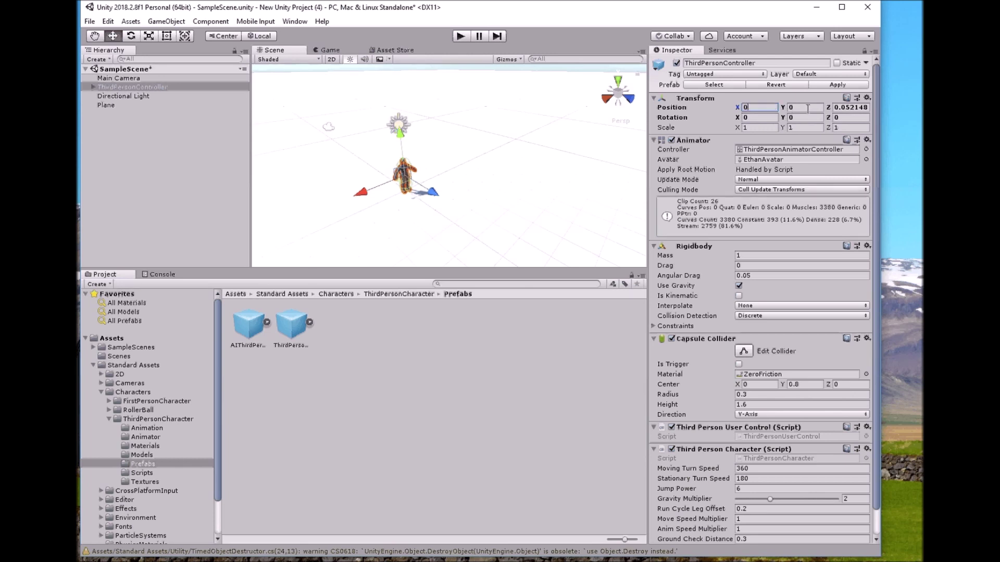
pyautogui.click(835, 108)
pyautogui.click(834, 107)
pyautogui.write('0')
pyautogui.click(762, 127)
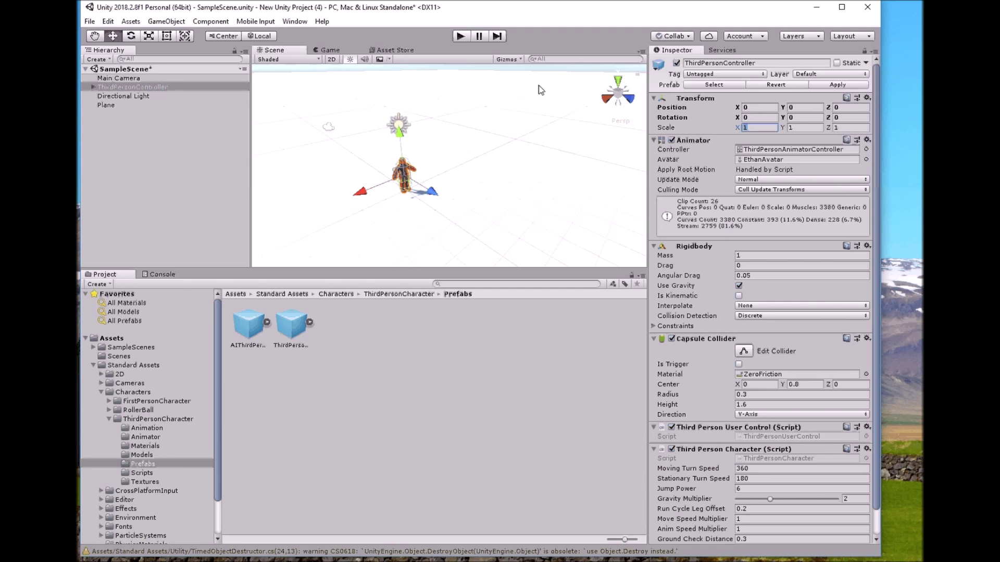
# Run the scene in Play mode, walk the character around in all directions to test its movement, and stop playing
pyautogui.click(461, 38)
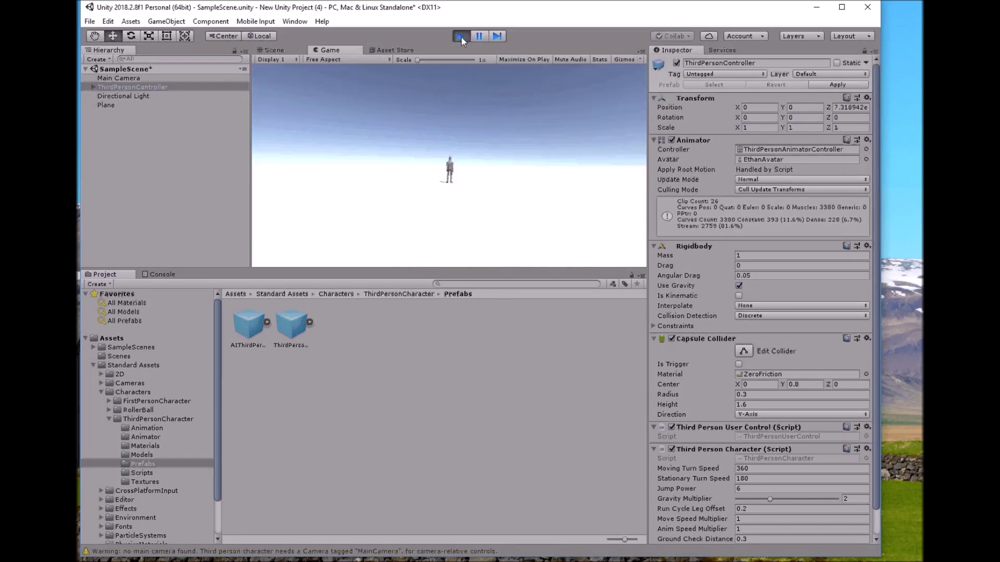
pyautogui.press('a')
pyautogui.press('d')
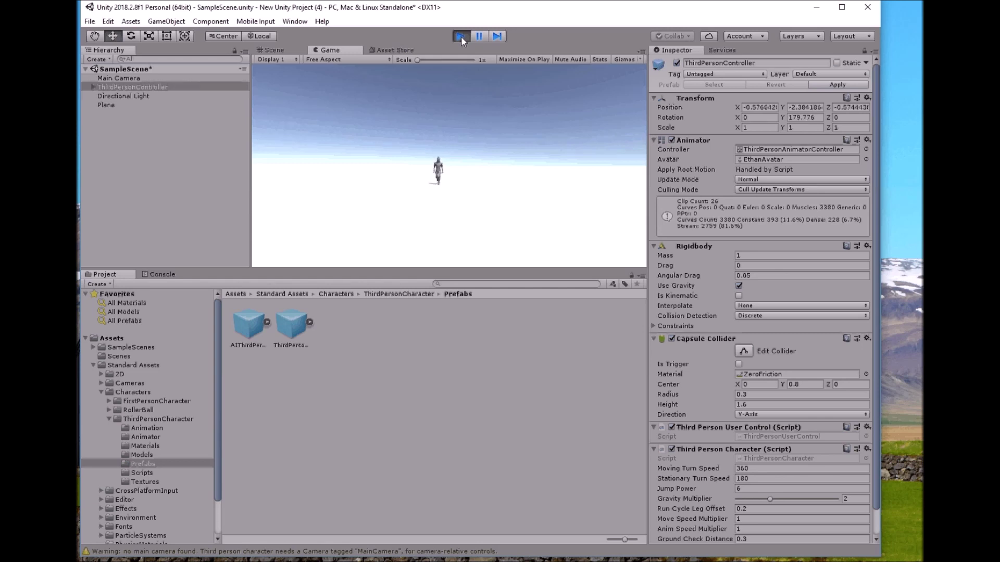
pyautogui.press('a')
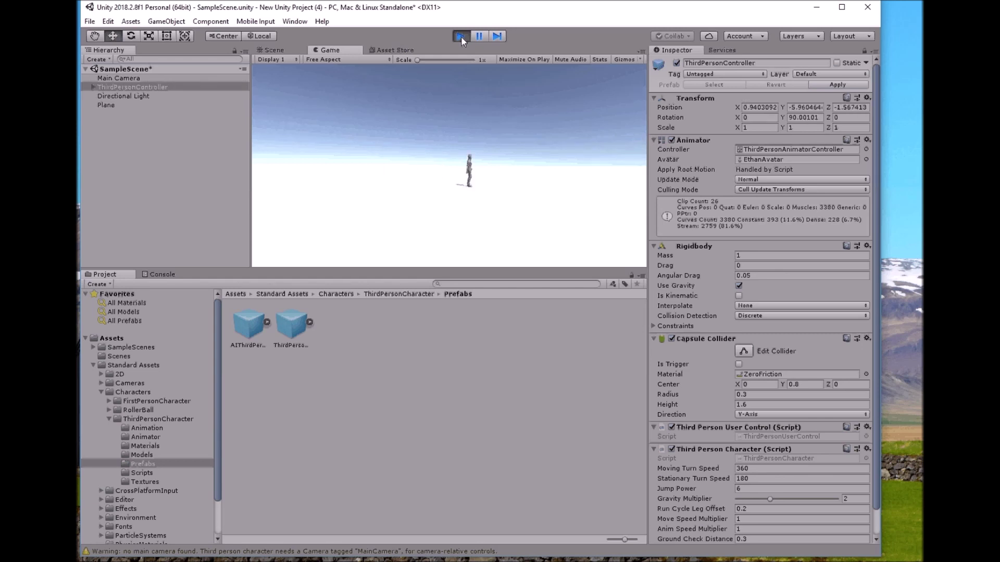
pyautogui.press('d')
pyautogui.press('d')
pyautogui.press('d')
pyautogui.press('d')
pyautogui.press('s')
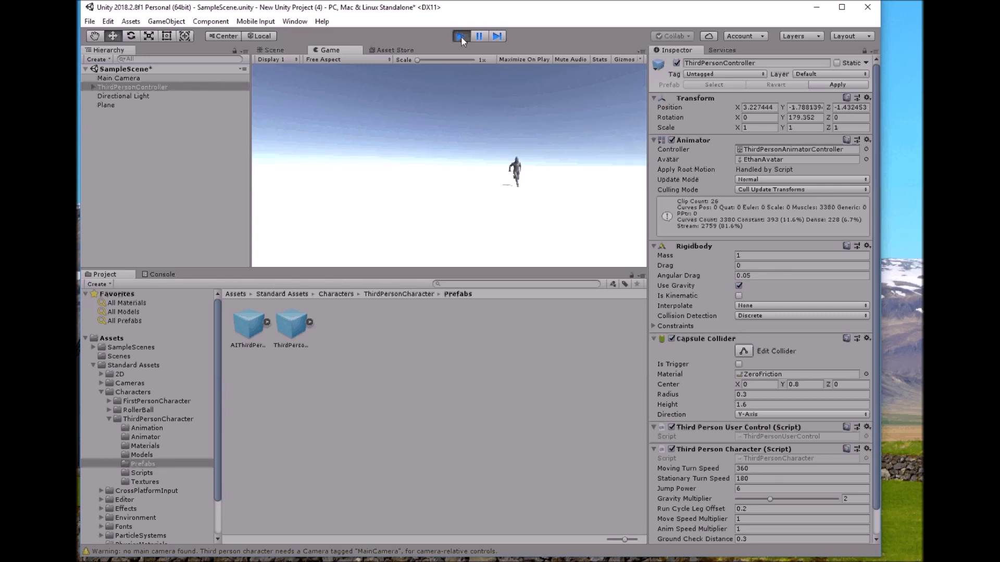
pyautogui.press('w')
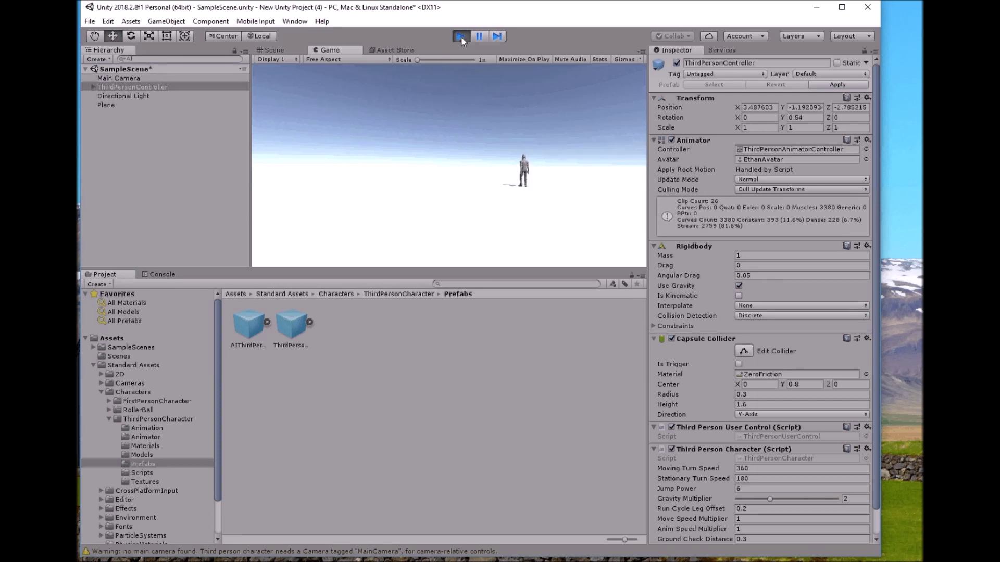
pyautogui.press('s')
pyautogui.press('a')
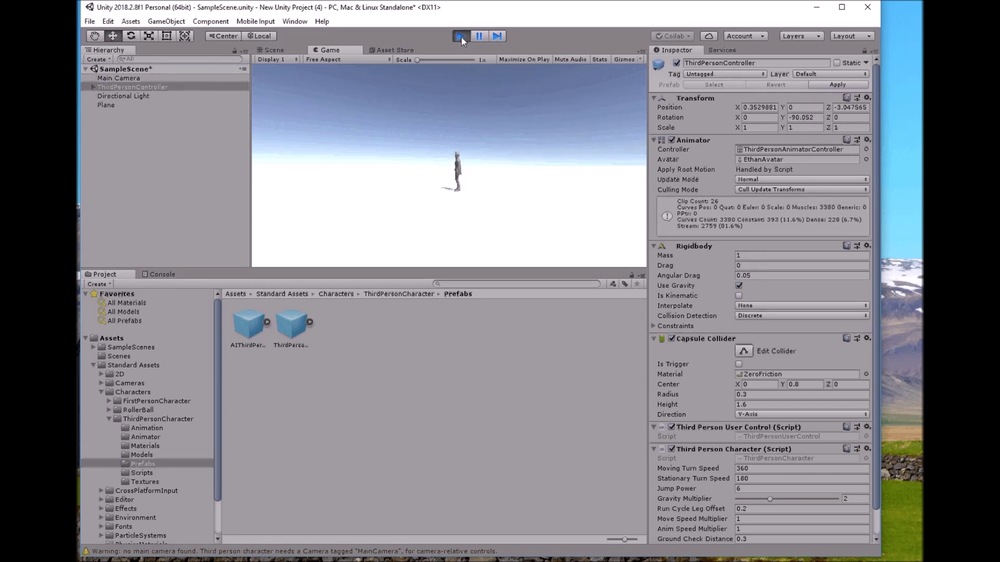
pyautogui.press('a')
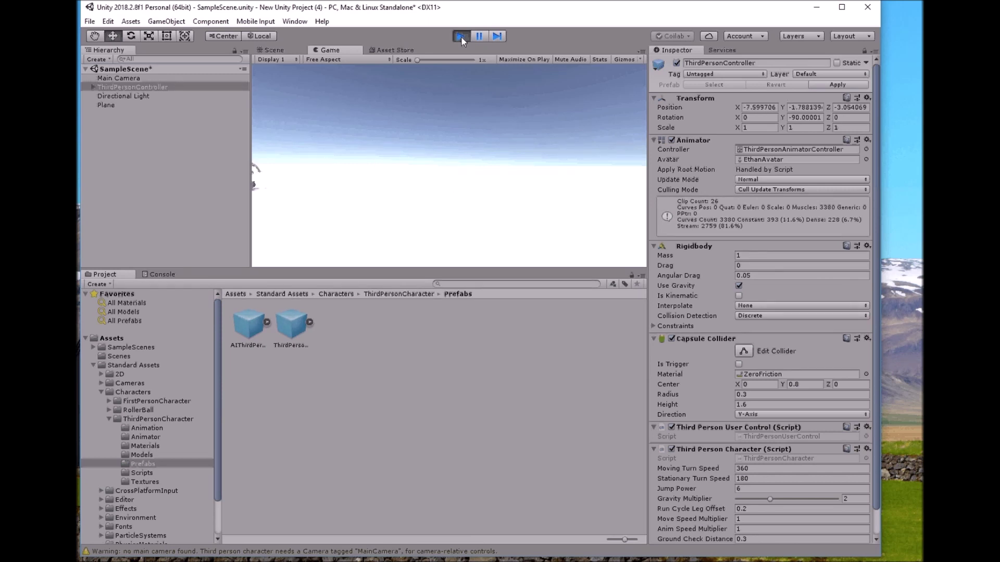
pyautogui.press('d')
pyautogui.press('d')
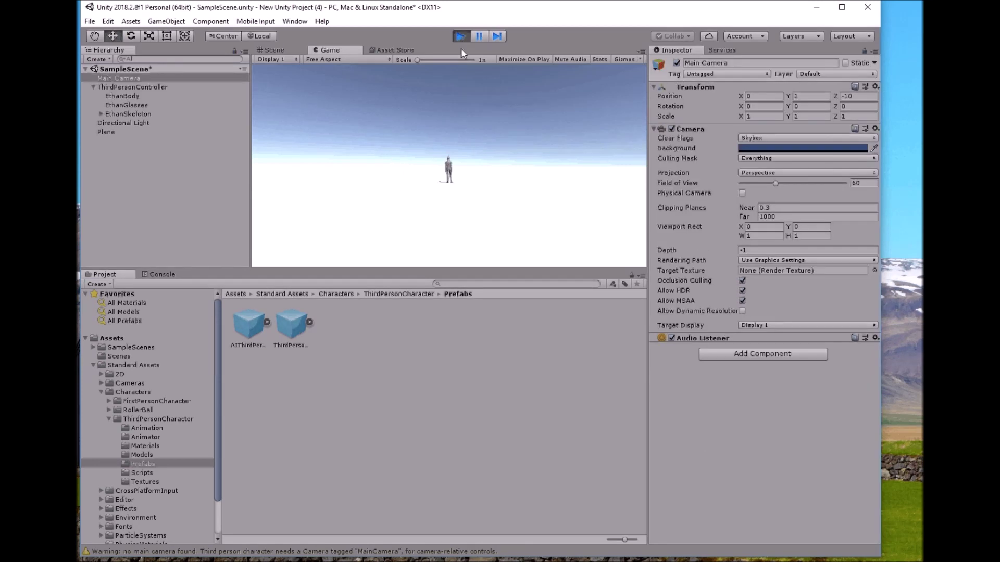
pyautogui.click(460, 36)
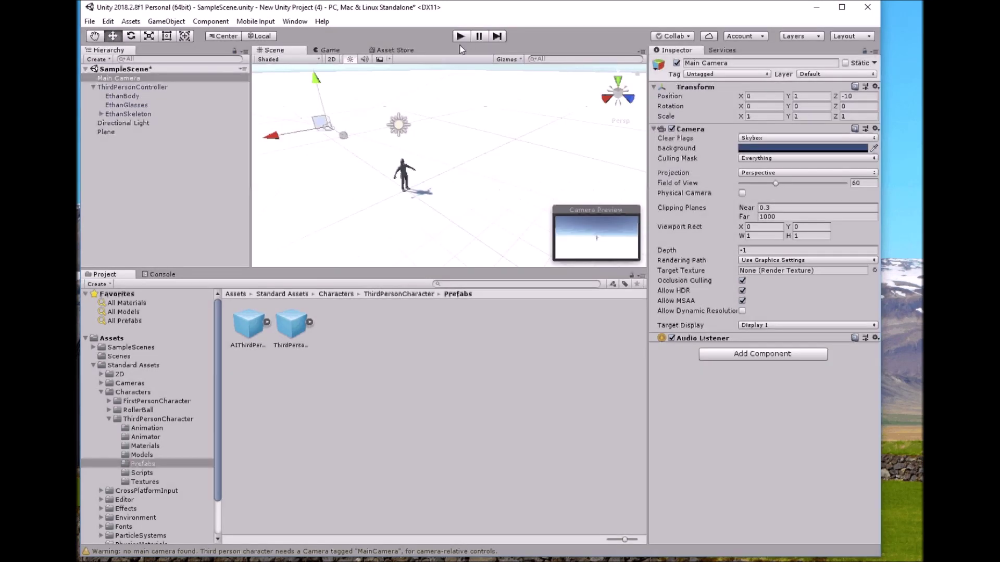
# Make the Main Camera a child of ThirdPersonController and briefly run the scene to check the camera
pyautogui.moveTo(119, 79); pyautogui.dragTo(136, 92)
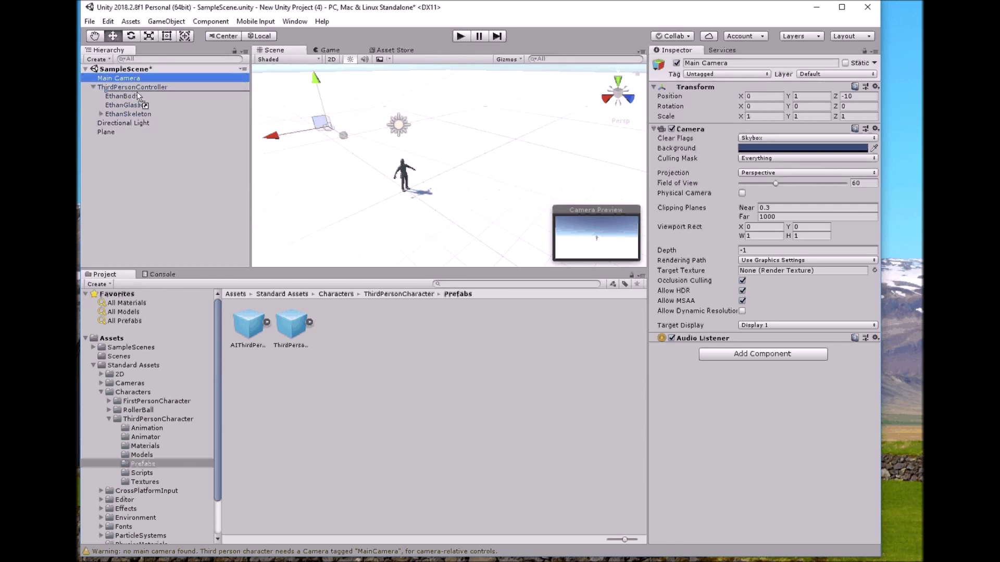
pyautogui.moveTo(136, 91); pyautogui.dragTo(136, 92)
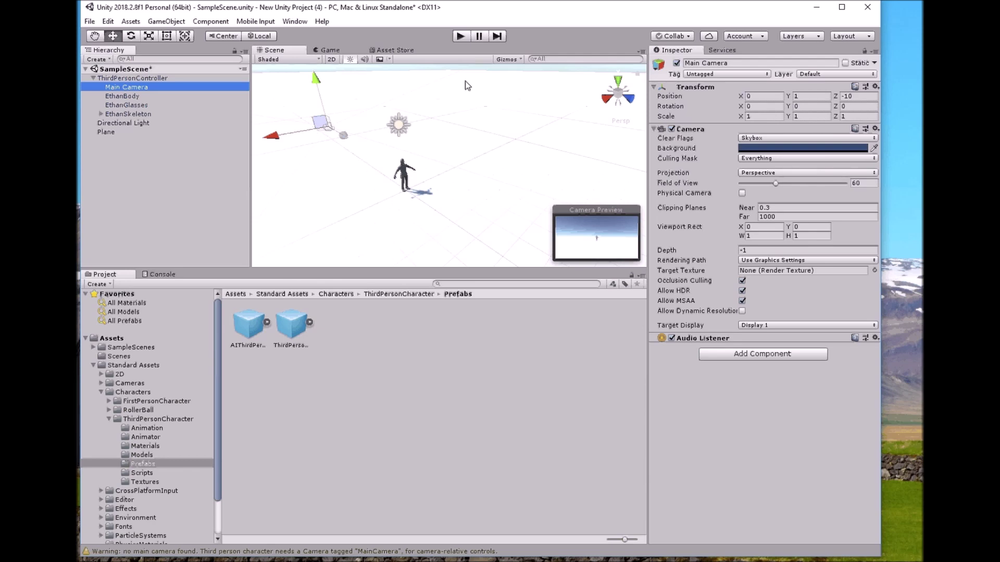
pyautogui.click(460, 36)
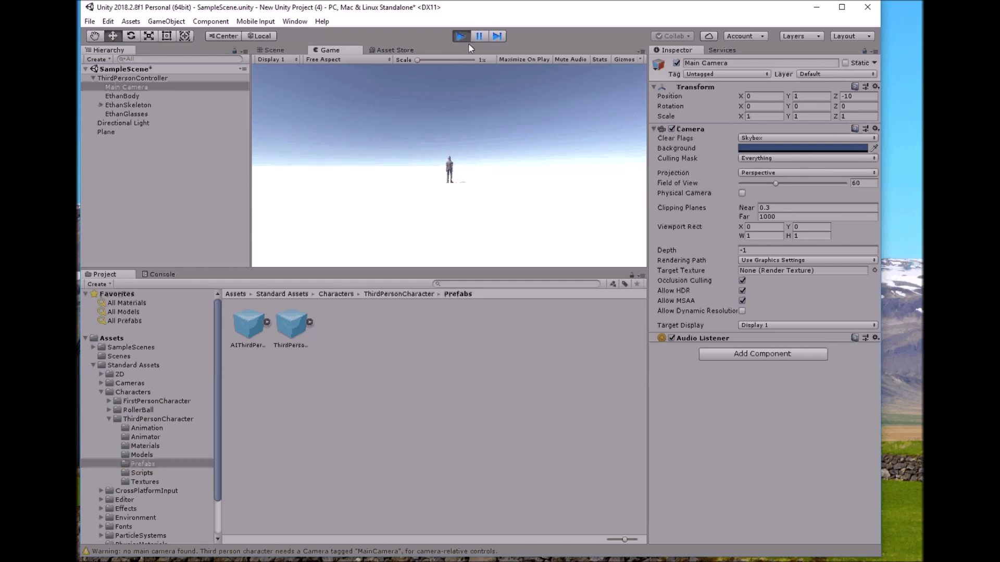
pyautogui.click(460, 36)
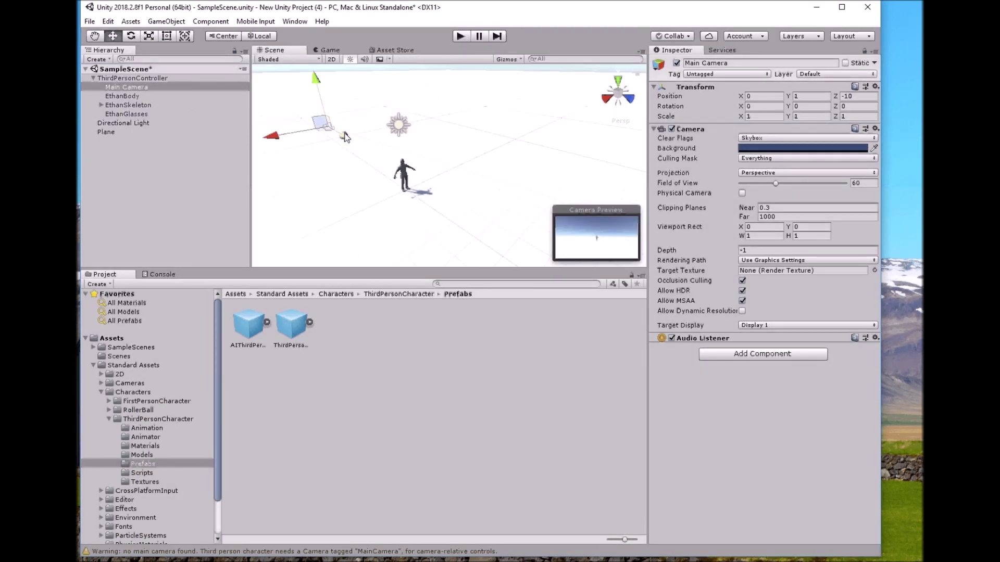
# From the top view, move the Main Camera along Z to about -1.51, close behind the character
pyautogui.click(619, 81)
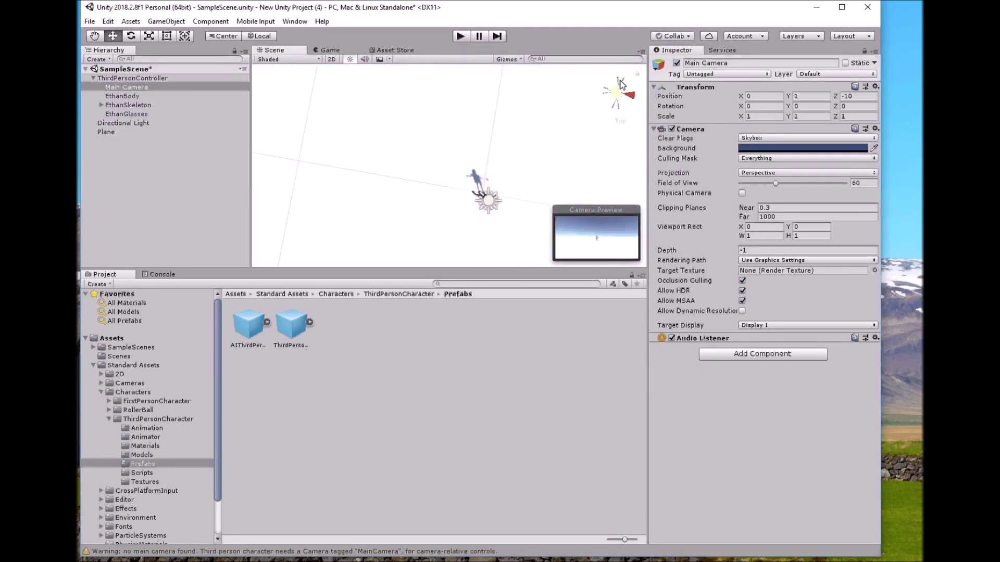
pyautogui.scroll(-3, 480, 164)
pyautogui.scroll(-2, 479, 165)
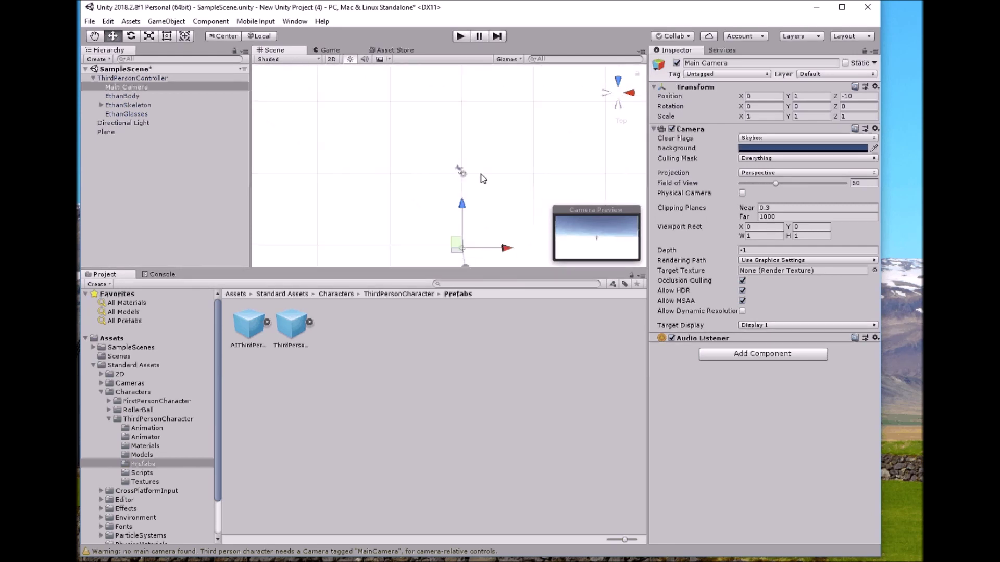
pyautogui.scroll(3, 475, 222)
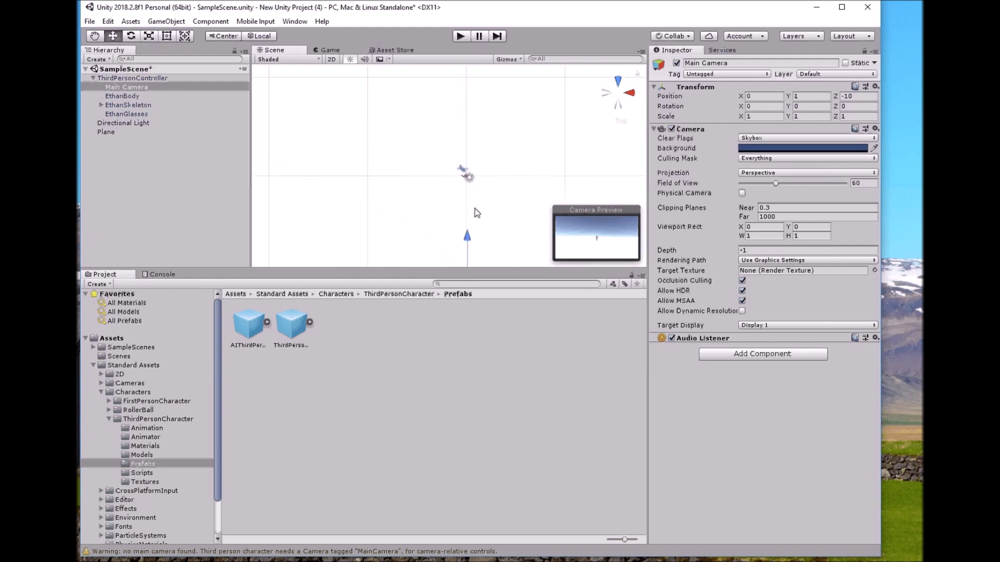
pyautogui.scroll(-2, 467, 180)
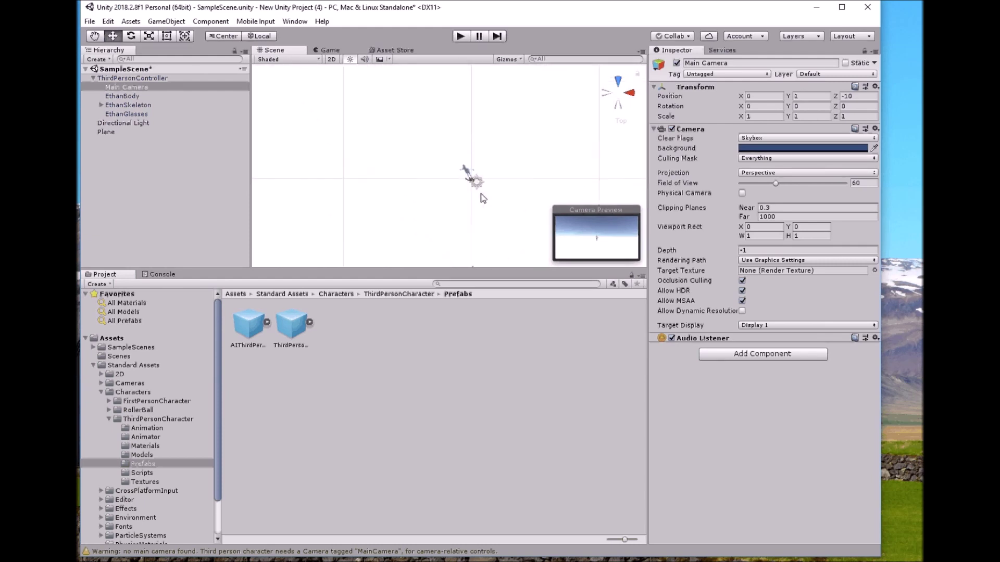
pyautogui.scroll(-2, 491, 210)
pyautogui.scroll(-1, 493, 212)
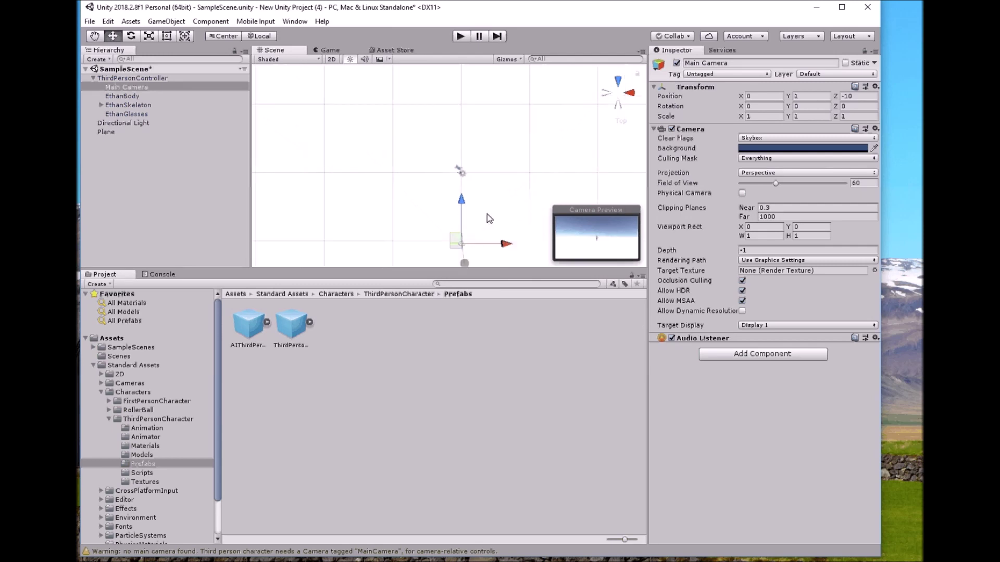
pyautogui.moveTo(463, 221); pyautogui.dragTo(472, 168)
pyautogui.scroll(3, 481, 172)
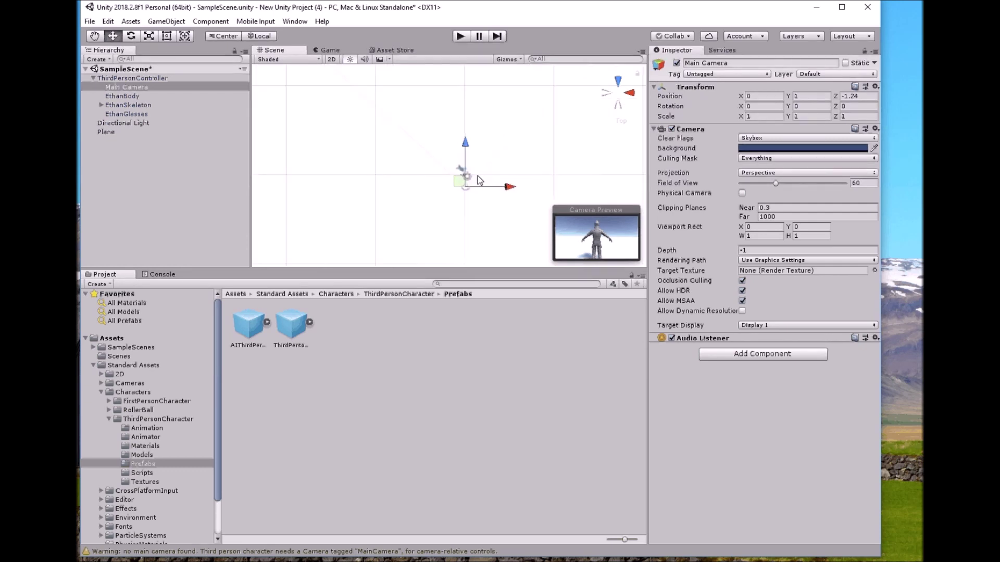
pyautogui.moveTo(474, 161); pyautogui.dragTo(475, 166)
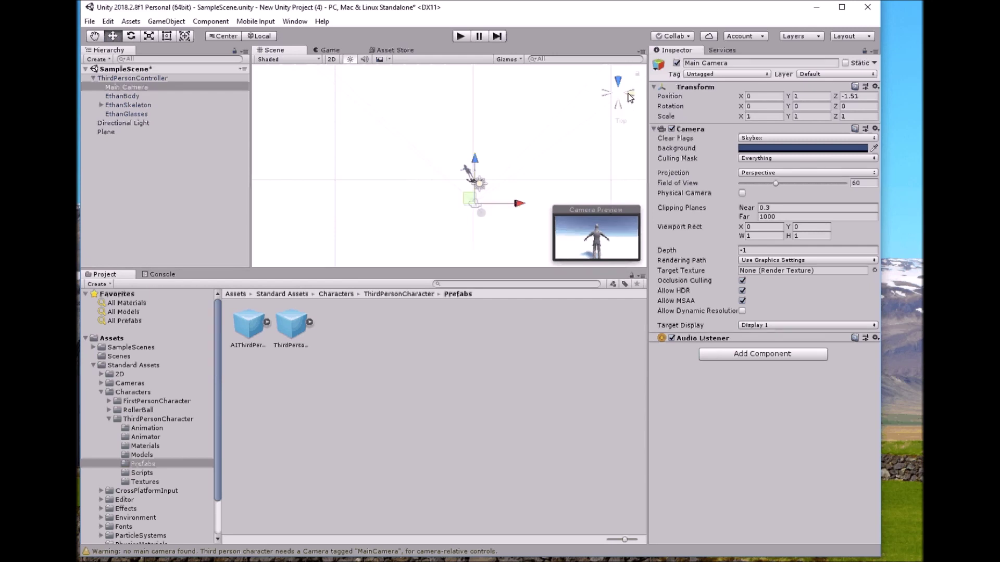
# From the side view, move the Main Camera to about Y 1.33, Z -1.71 and tilt it down about 8.4 degrees on X
pyautogui.click(630, 97)
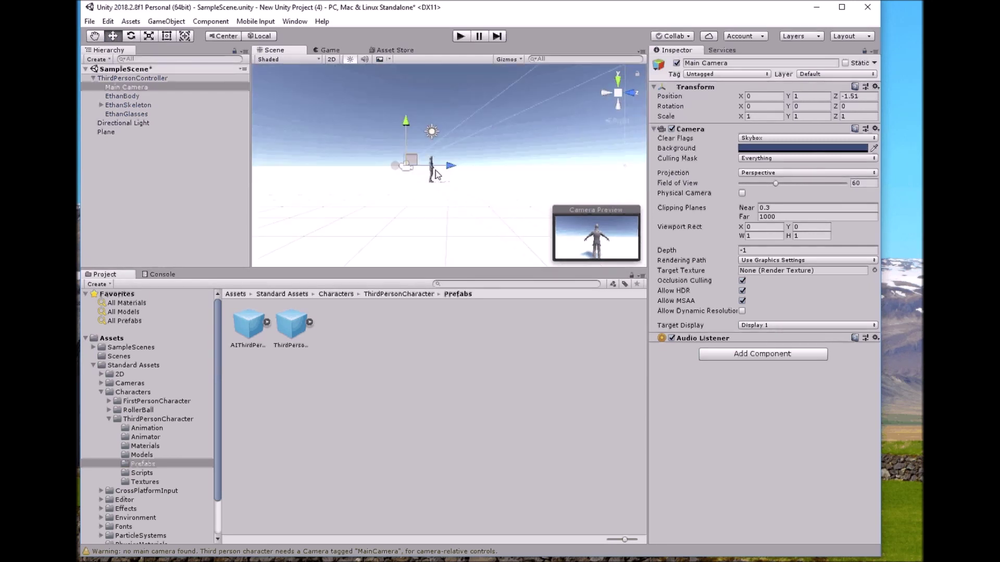
pyautogui.moveTo(412, 162); pyautogui.dragTo(413, 151)
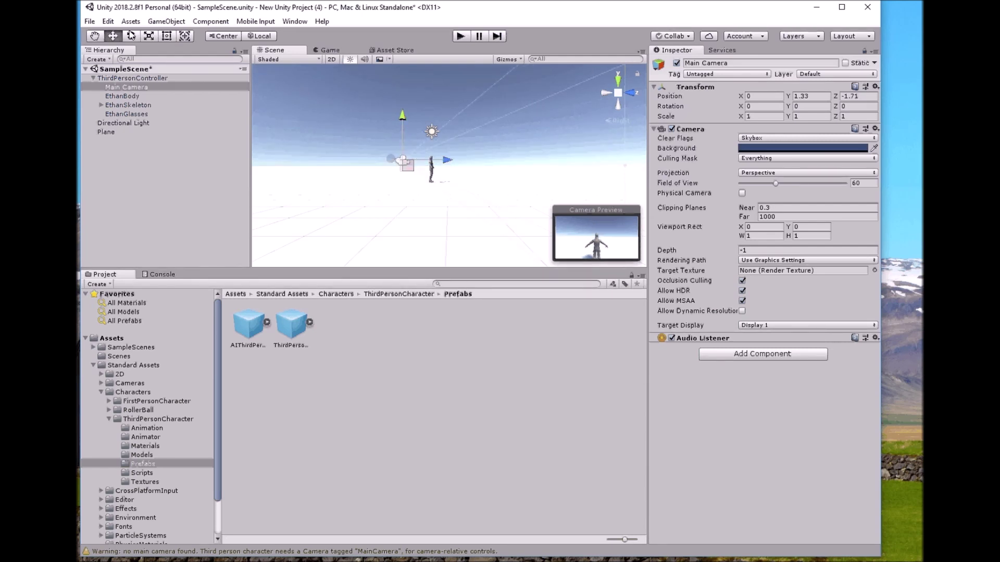
pyautogui.click(131, 37)
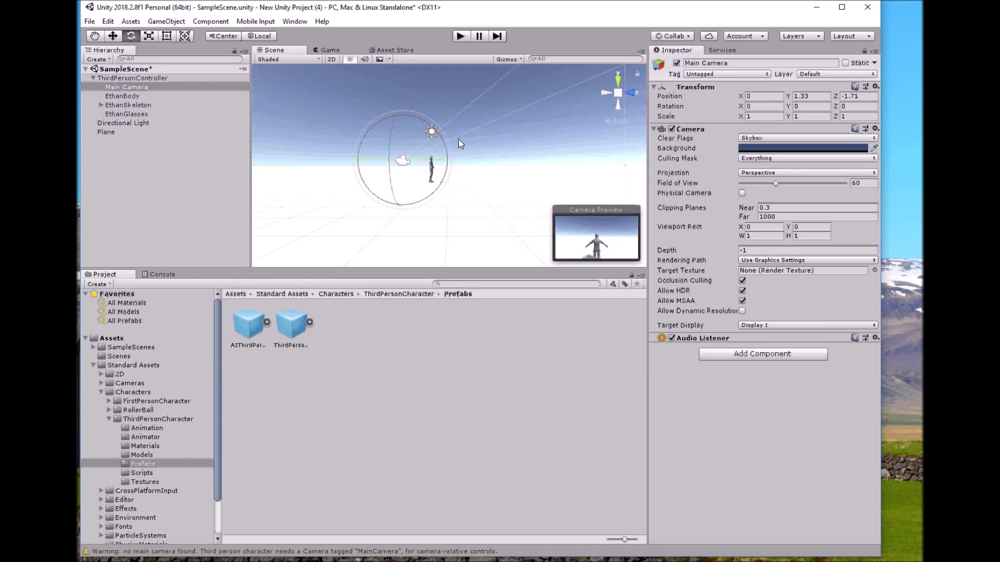
pyautogui.moveTo(438, 140)
pyautogui.mouseDown()
pyautogui.moveTo(447, 160)
pyautogui.moveTo(446, 147)
pyautogui.mouseUp()
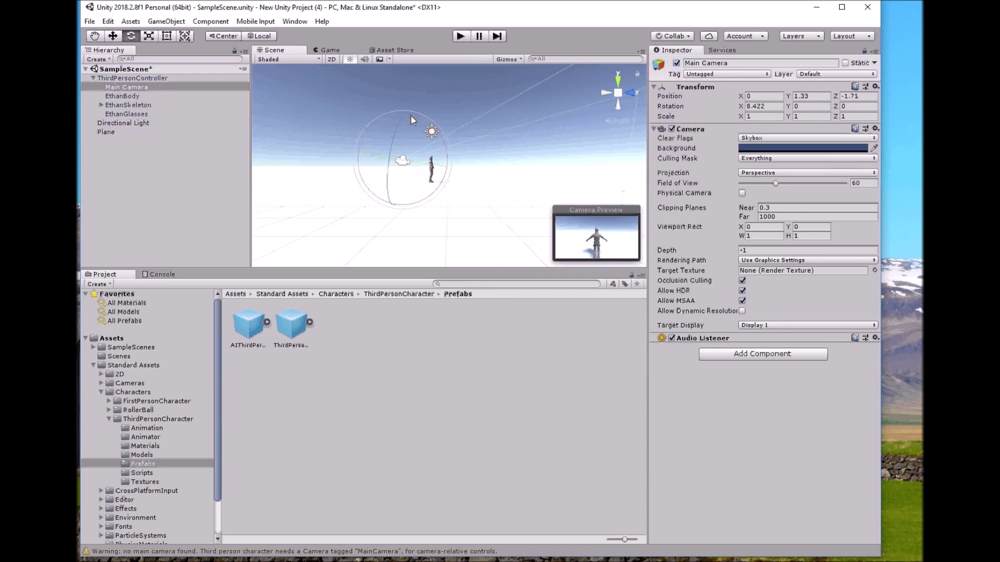
pyautogui.click(498, 192)
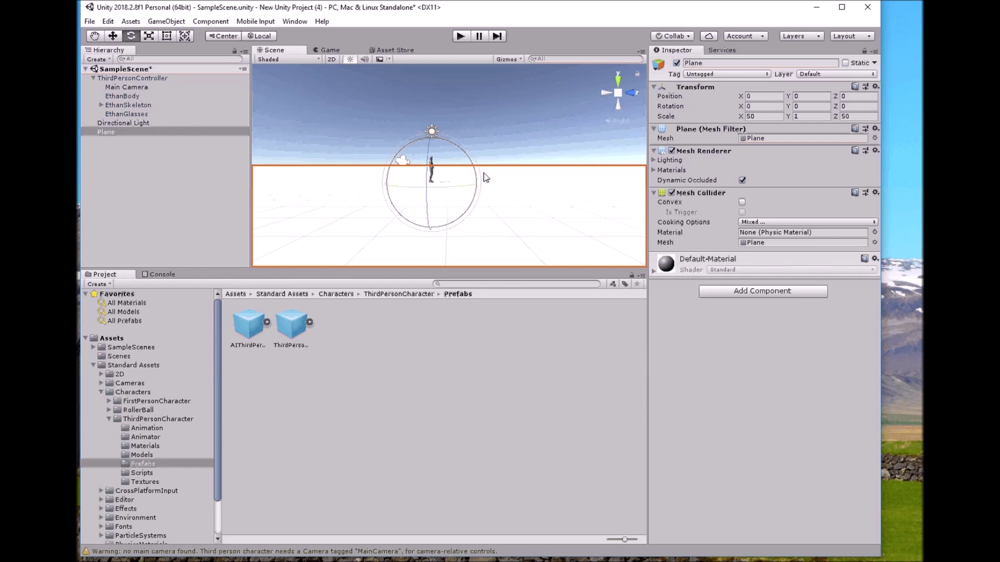
# Run the scene in Play mode, turn the character both ways to test the following camera, and stop playing
pyautogui.click(459, 36)
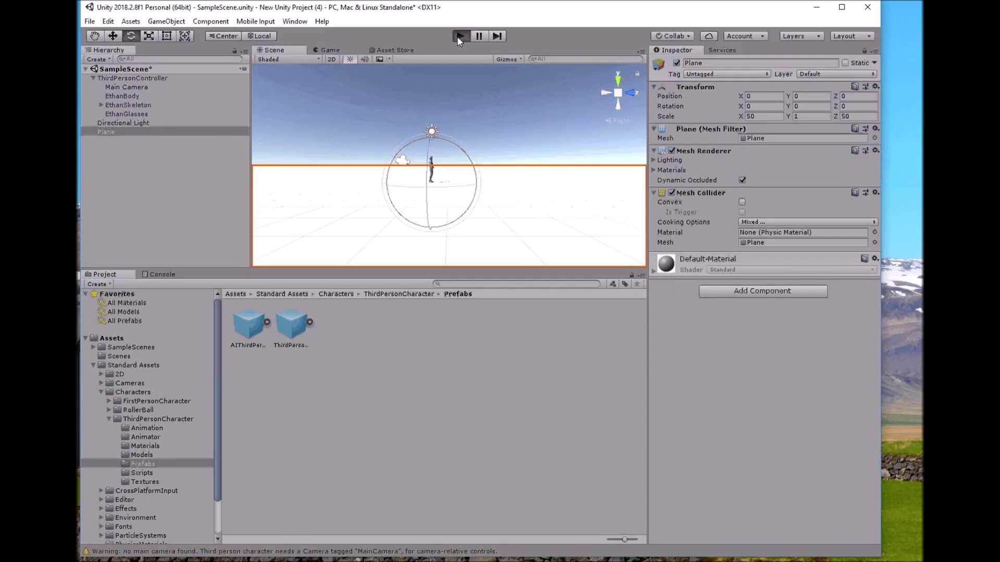
pyautogui.press('a')
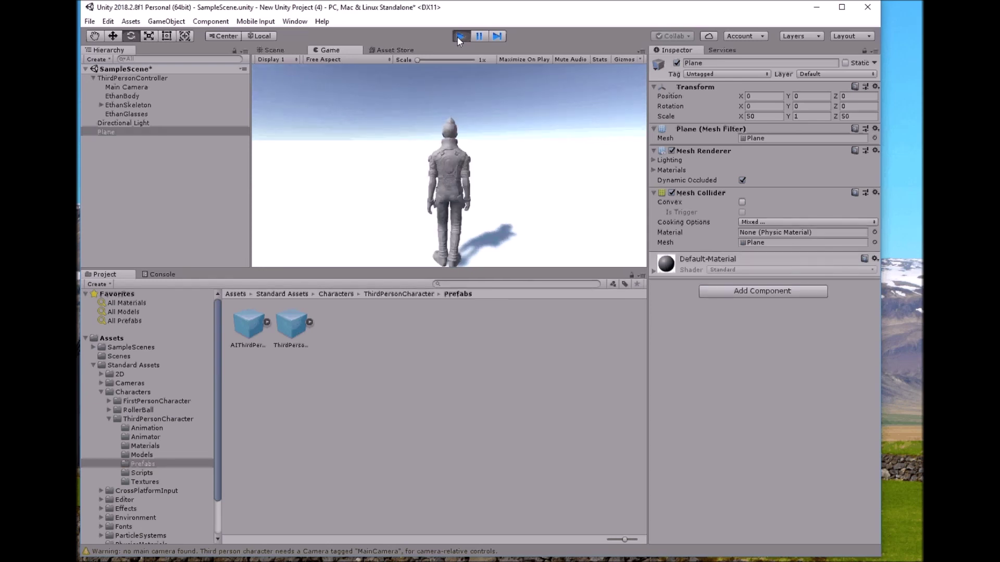
pyautogui.press('d')
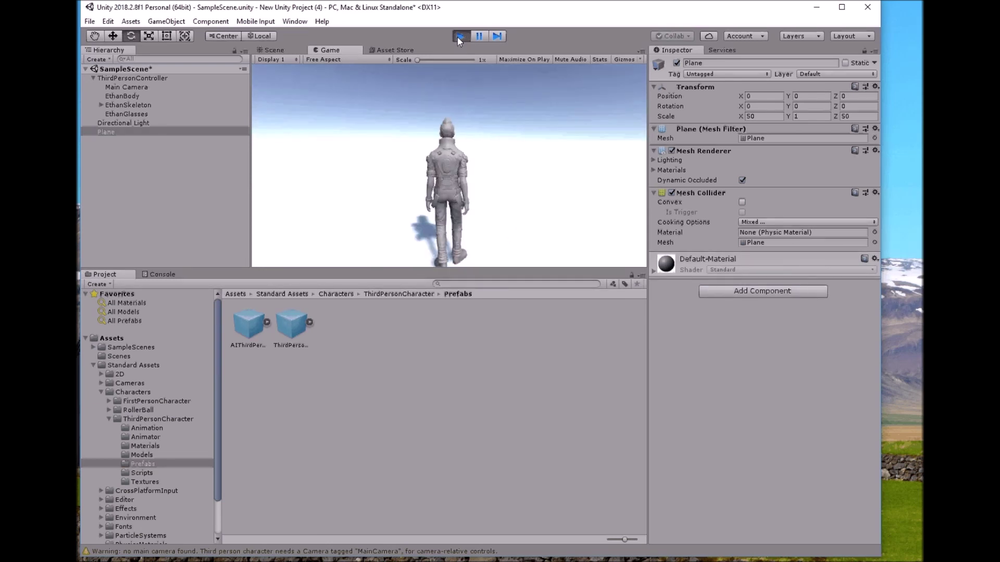
pyautogui.press('a')
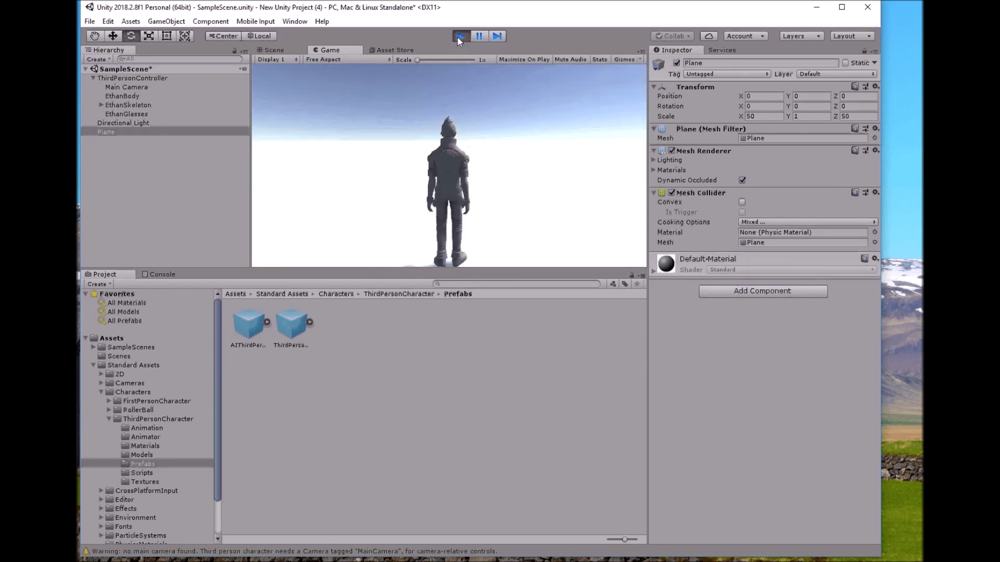
pyautogui.click(457, 36)
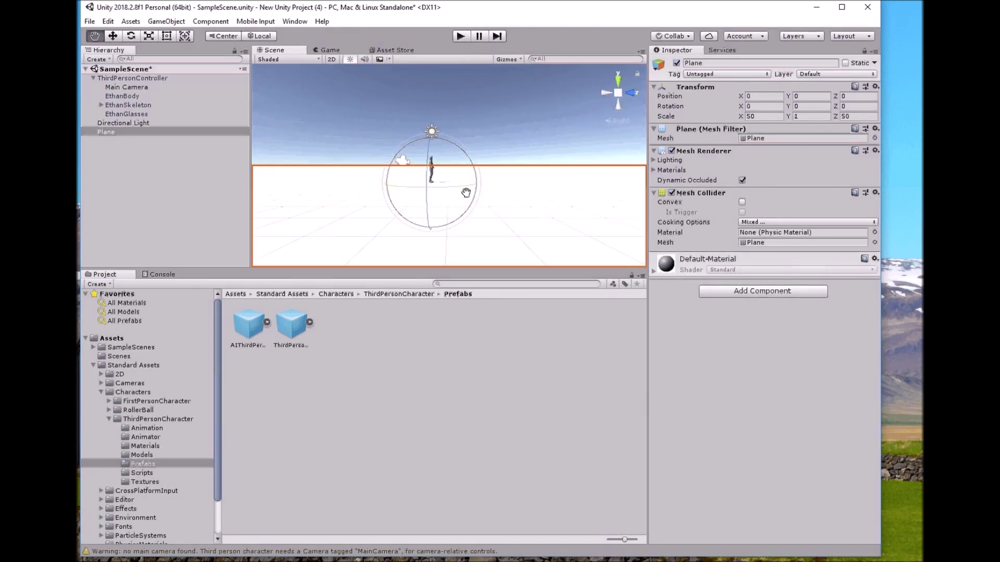
pyautogui.moveTo(464, 193); pyautogui.dragTo(504, 204, button='middle')
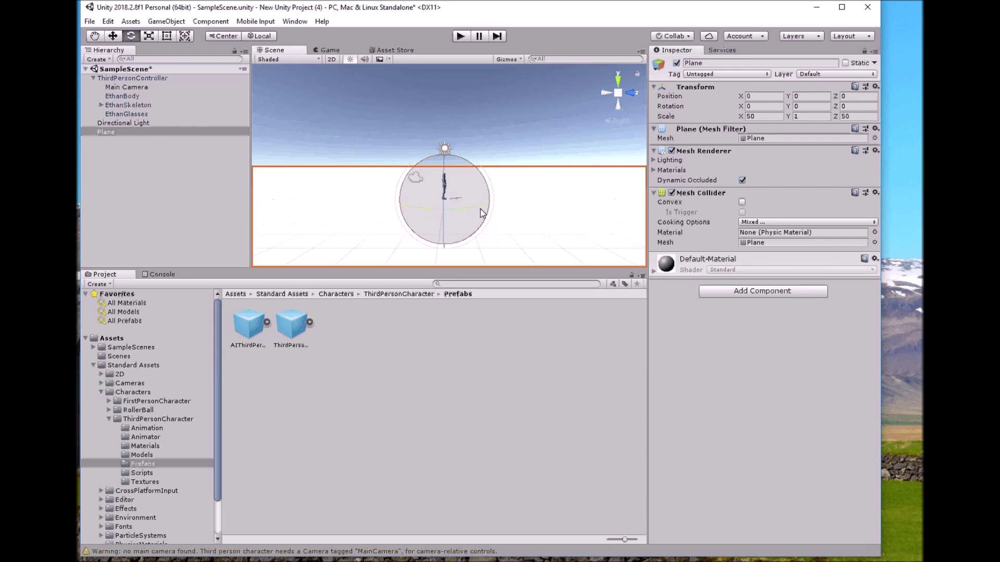
# Switch to the CAD to Max to Unity notes in Notepad, review the keys for walking the character, and minimize the notes
pyautogui.hotkey('alt', 'Tab')
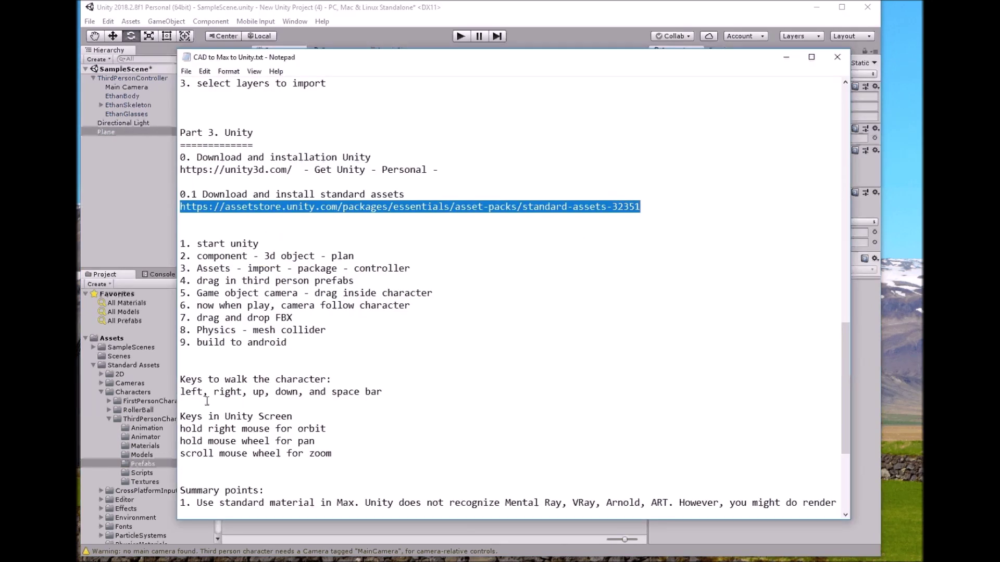
pyautogui.moveTo(181, 379); pyautogui.dragTo(290, 373)
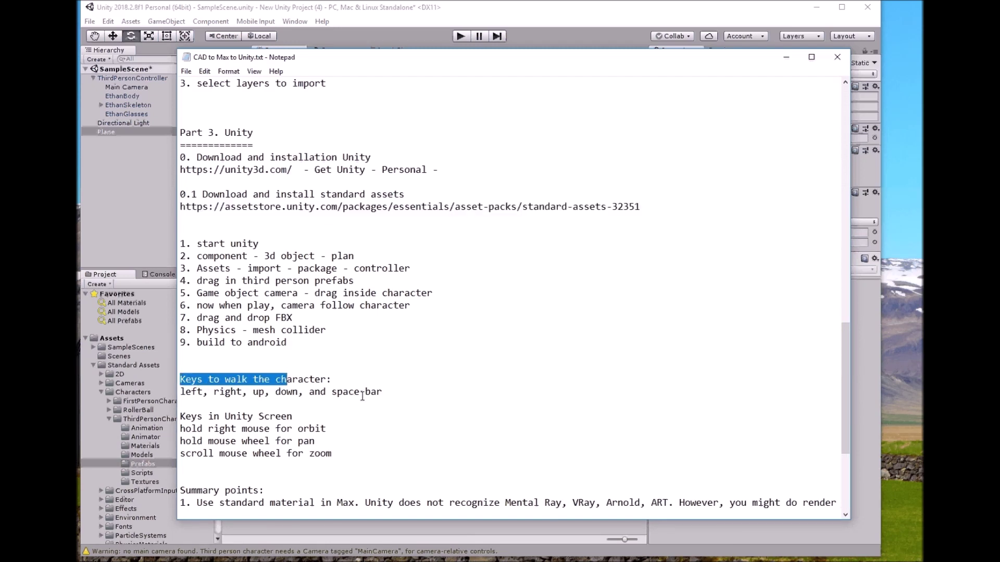
pyautogui.click(379, 394)
pyautogui.moveTo(378, 393); pyautogui.dragTo(348, 393)
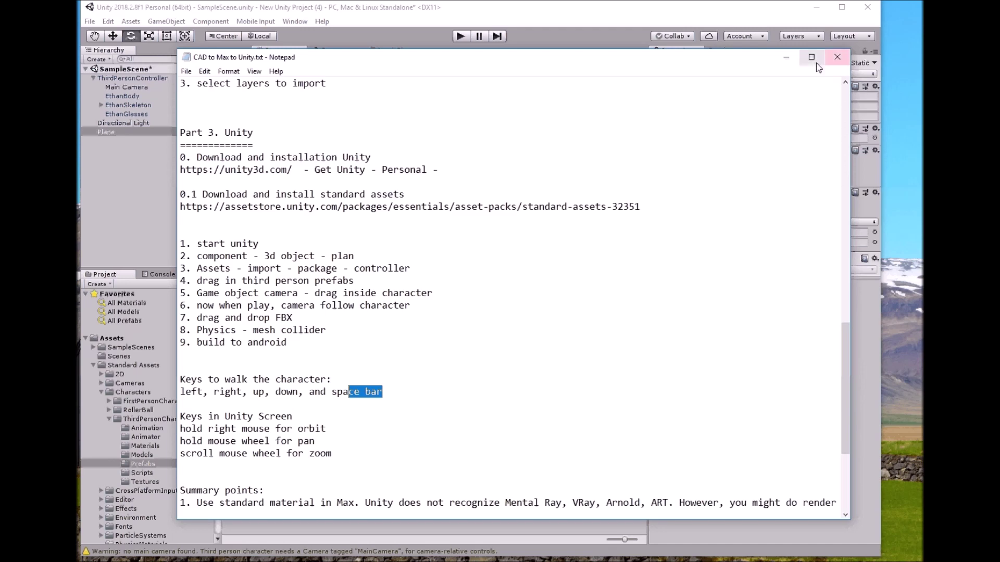
pyautogui.click(787, 58)
pyautogui.moveTo(464, 189); pyautogui.dragTo(505, 201, button='right')
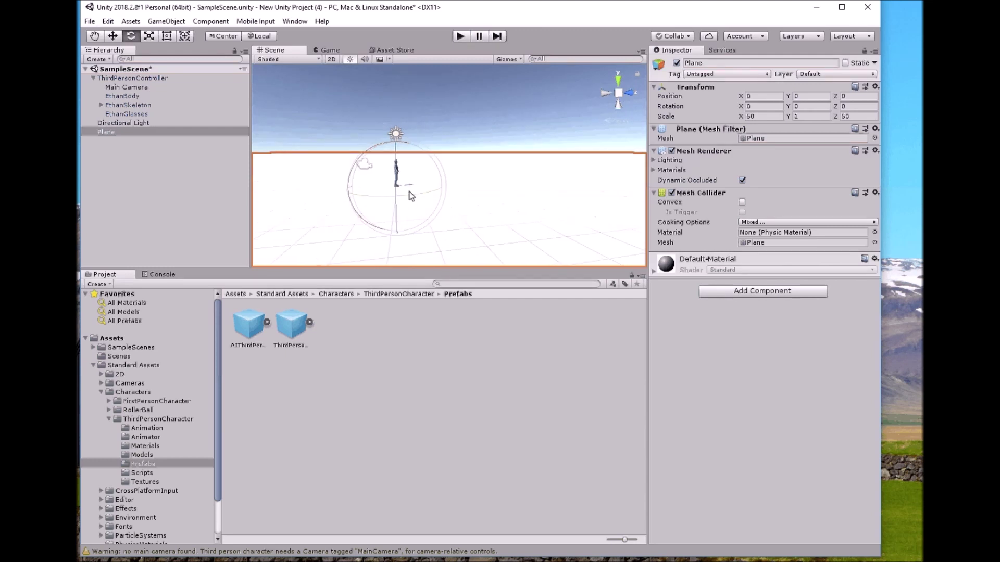
pyautogui.moveTo(411, 194); pyautogui.dragTo(442, 215)
pyautogui.moveTo(477, 216); pyautogui.dragTo(468, 188, button='middle')
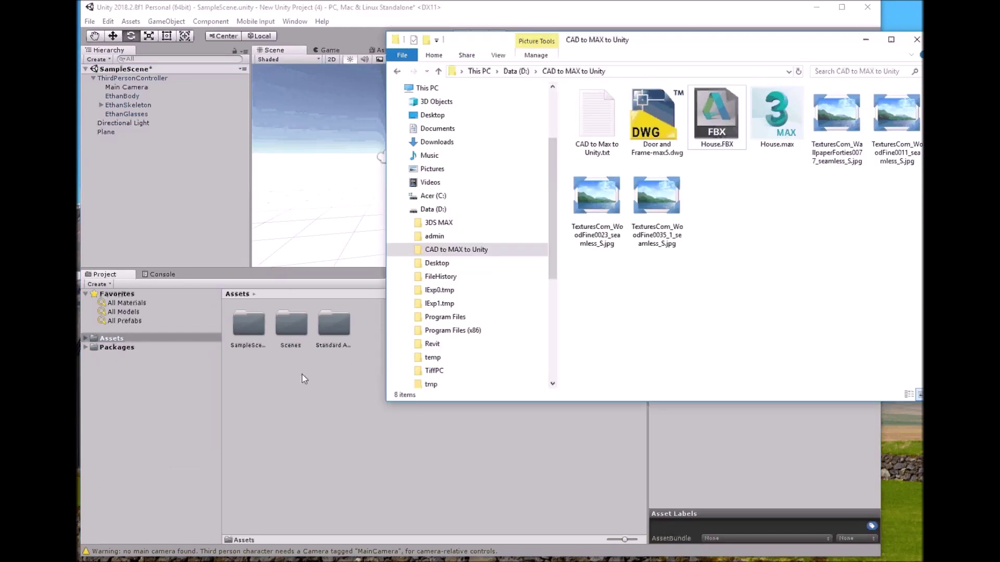
# Create a folder named Max in the project's Assets and open it
pyautogui.rightClick(302, 374)
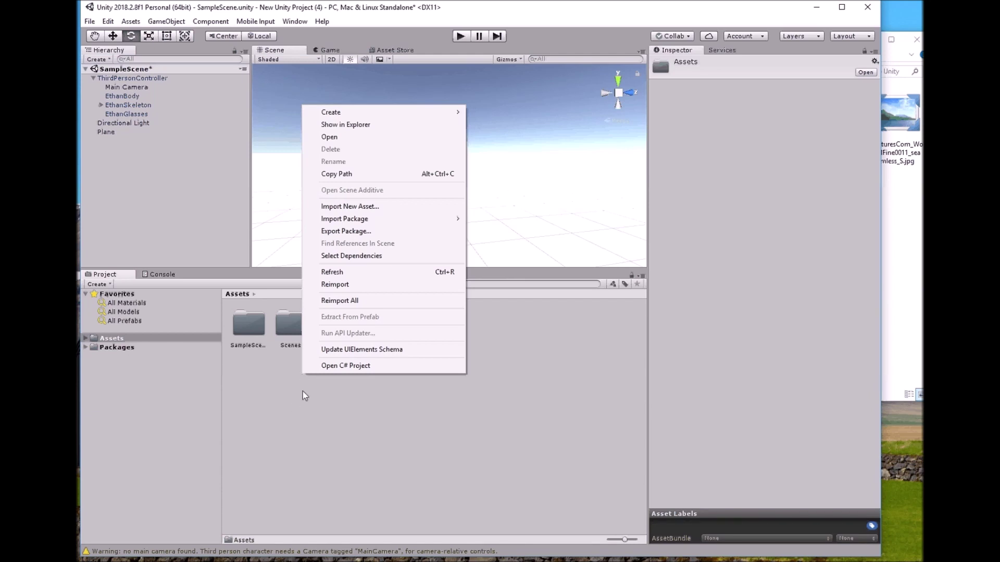
pyautogui.rightClick(303, 392)
pyautogui.rightClick(302, 390)
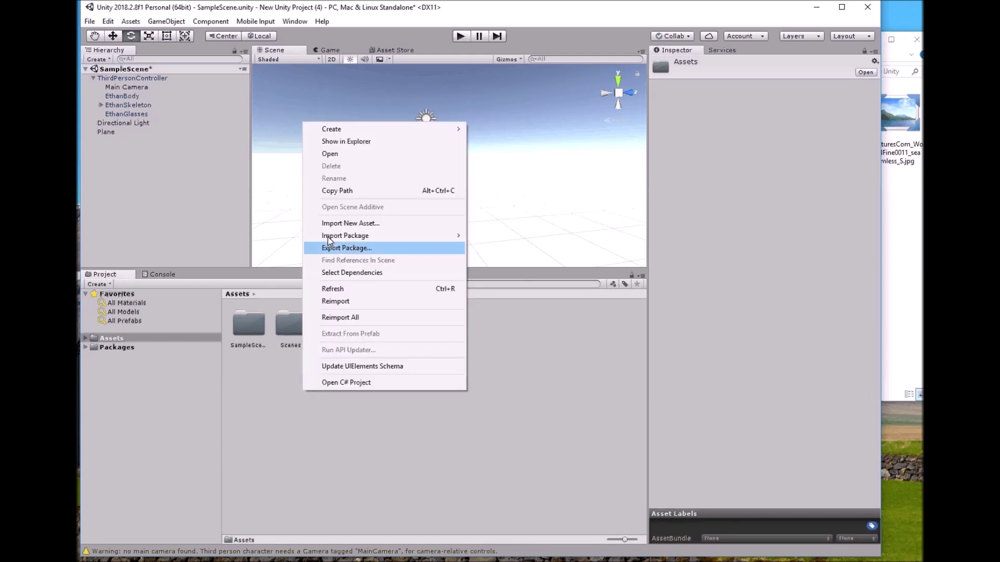
pyautogui.moveTo(360, 131)
pyautogui.click(489, 130)
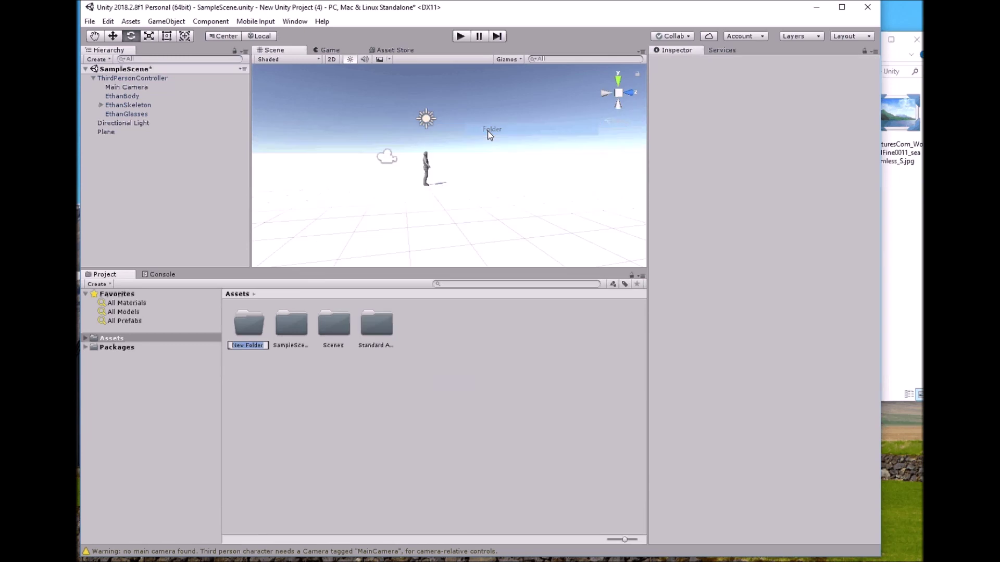
pyautogui.write('Max')
pyautogui.press('Return')
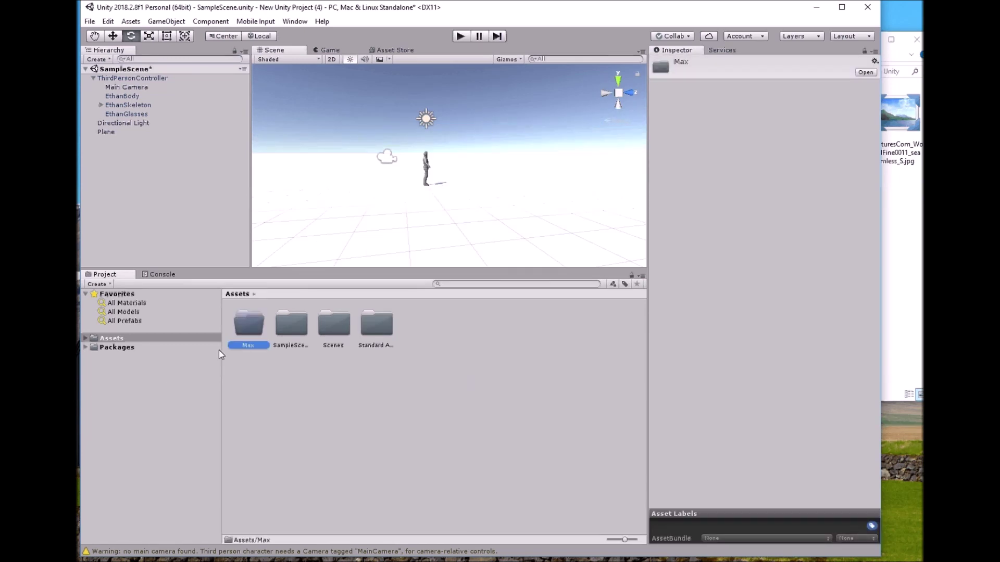
pyautogui.doubleClick(248, 322)
# Import House.FBX from the CAD to MAX to Unity folder in File Explorer into the Max assets folder
pyautogui.click(908, 233)
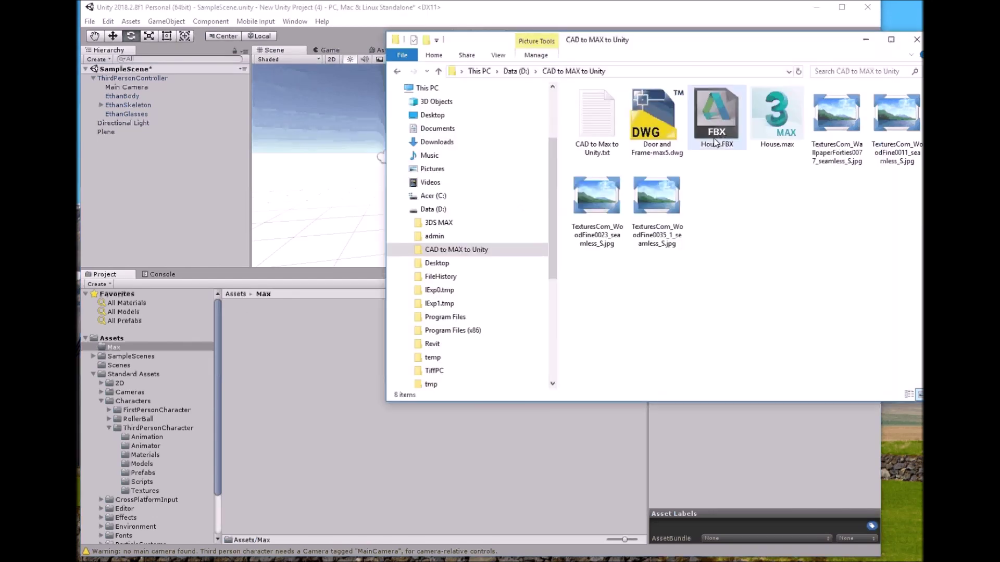
pyautogui.moveTo(715, 143); pyautogui.dragTo(306, 407)
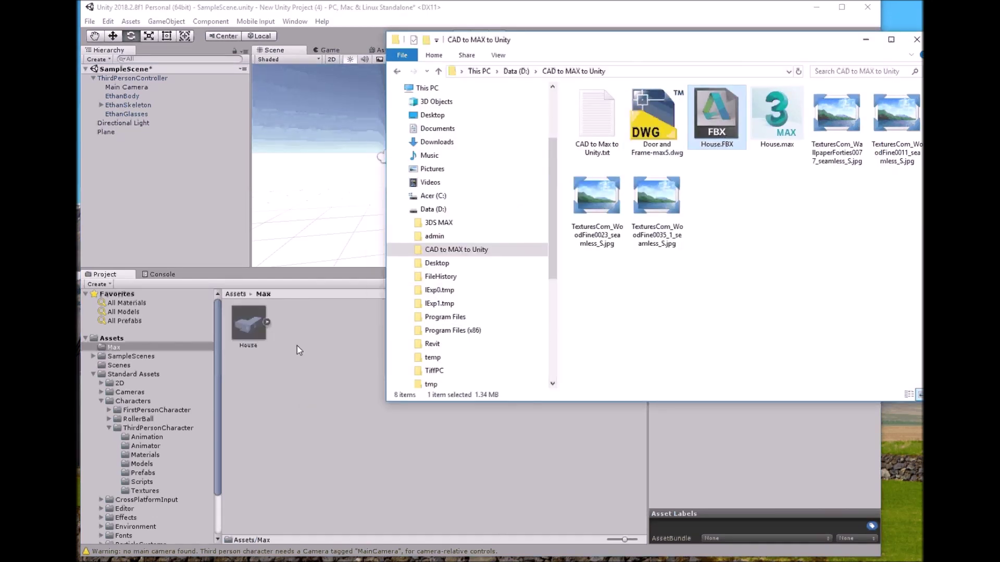
pyautogui.click(866, 40)
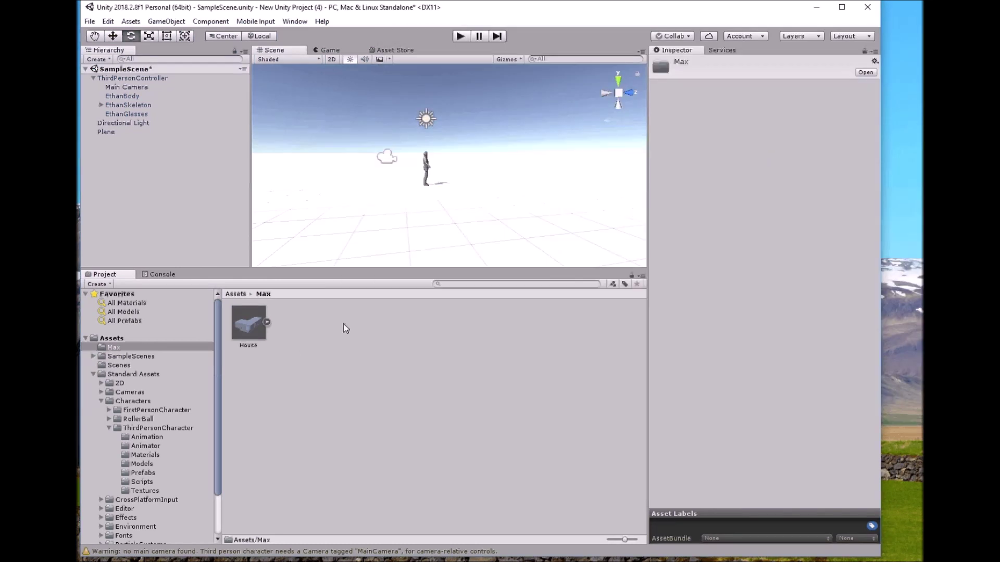
# Place the House model in the scene behind the character and select the character to compare their positions
pyautogui.moveTo(244, 333); pyautogui.dragTo(468, 144)
pyautogui.moveTo(474, 158); pyautogui.dragTo(314, 231, button='middle')
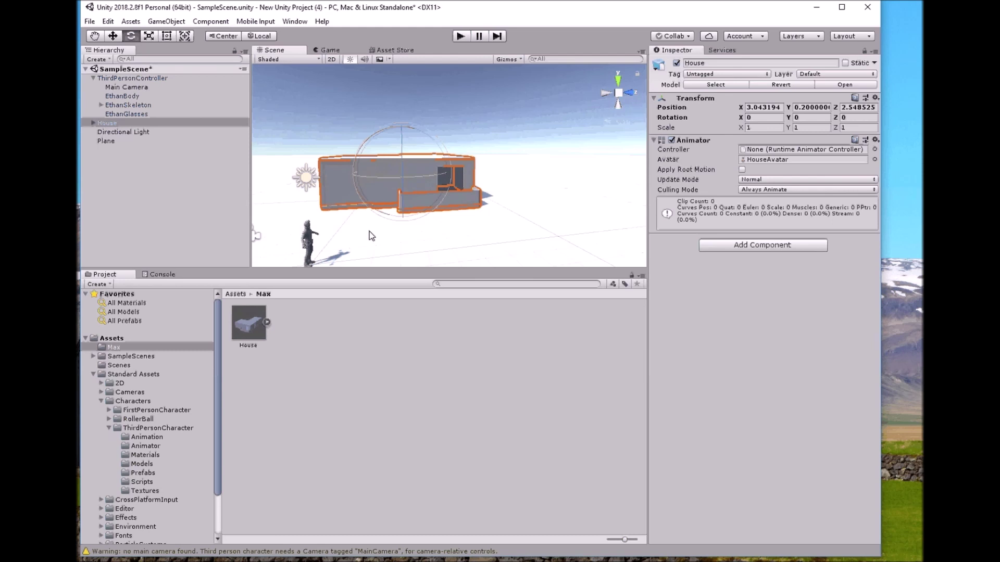
pyautogui.click(314, 231)
pyautogui.moveTo(413, 212); pyautogui.dragTo(382, 277, button='middle')
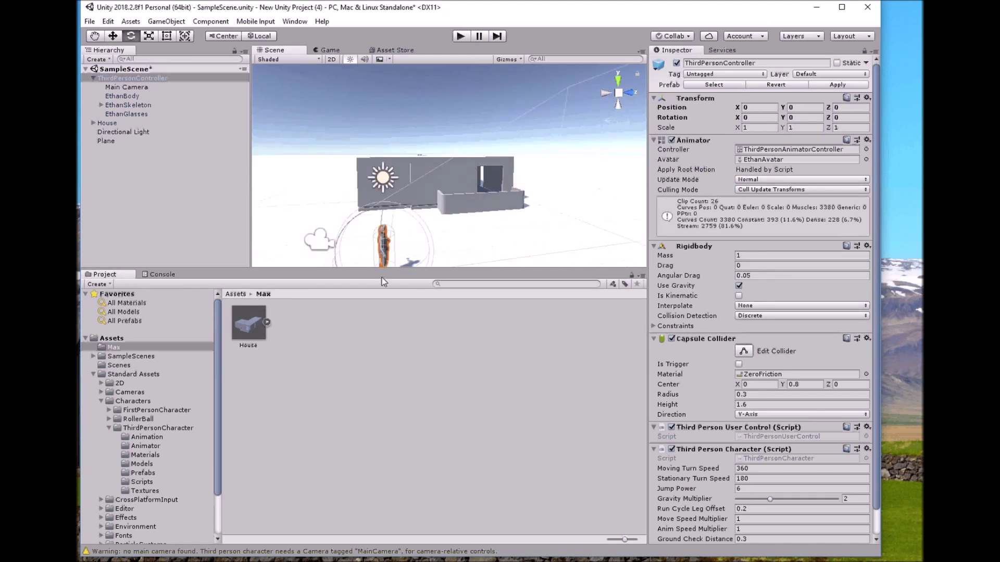
# Extract the House model's embedded textures into the Max assets folder from its material import settings
pyautogui.click(267, 344)
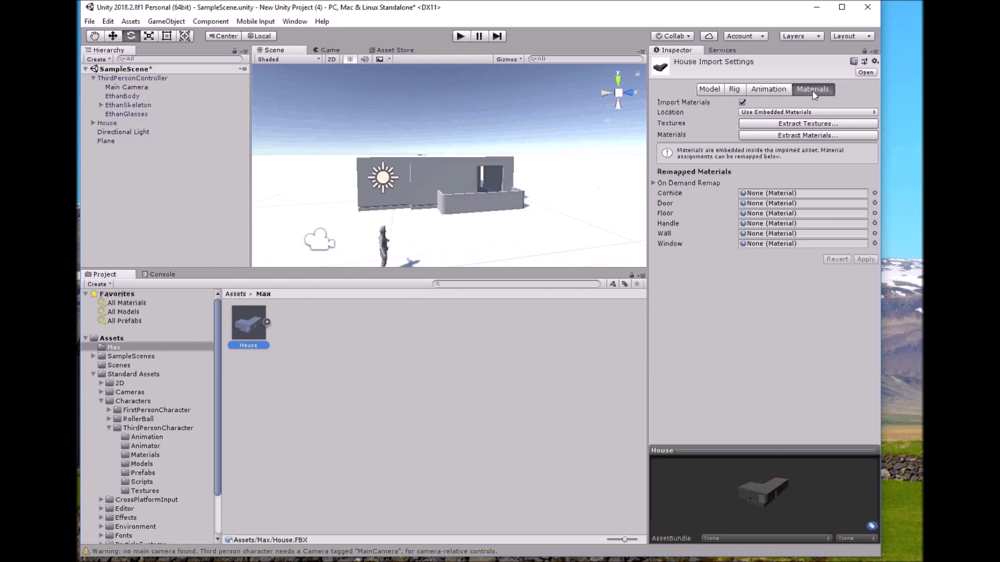
pyautogui.click(793, 126)
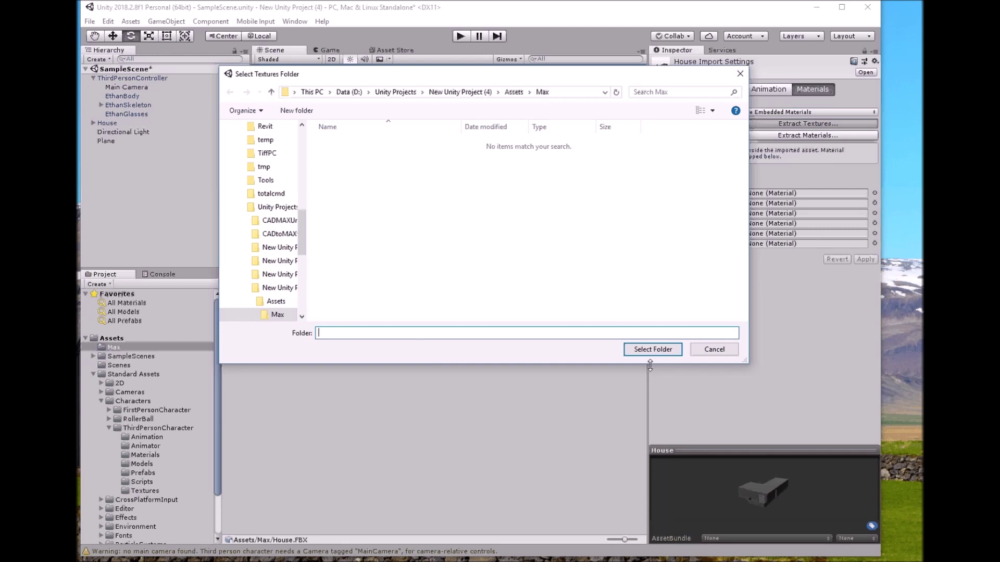
pyautogui.click(657, 350)
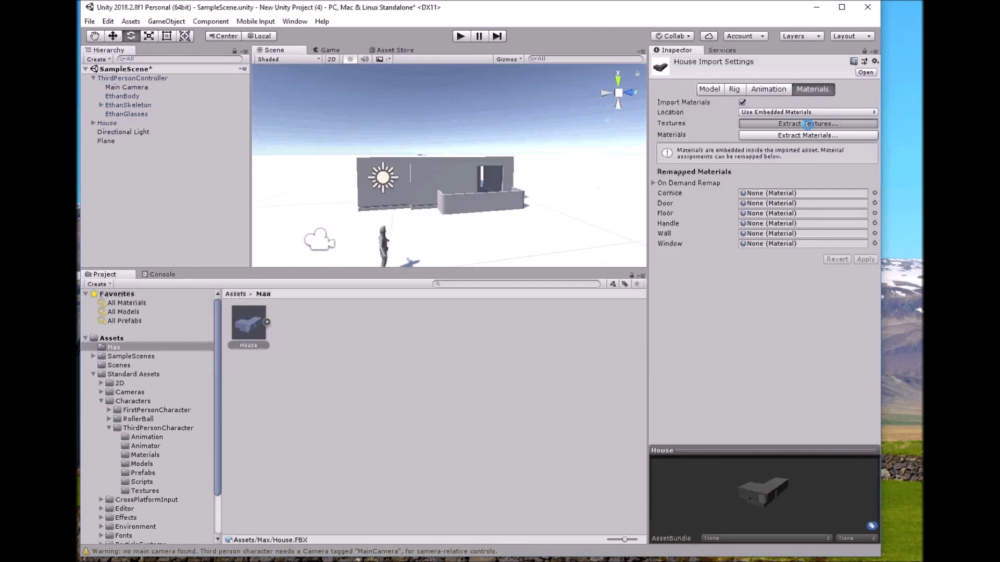
# Extract the House model's embedded materials into the Max assets folder
pyautogui.click(808, 136)
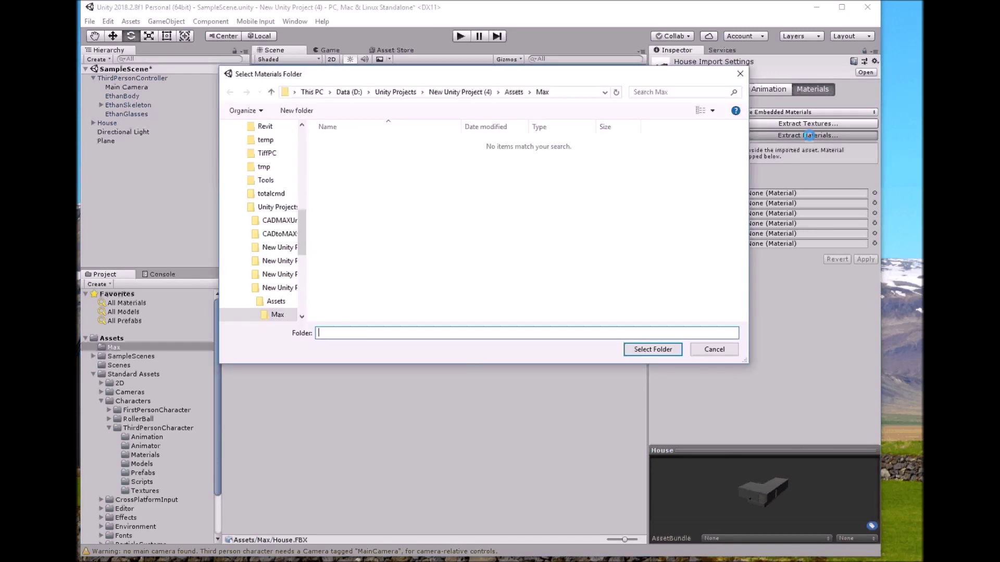
pyautogui.click(654, 352)
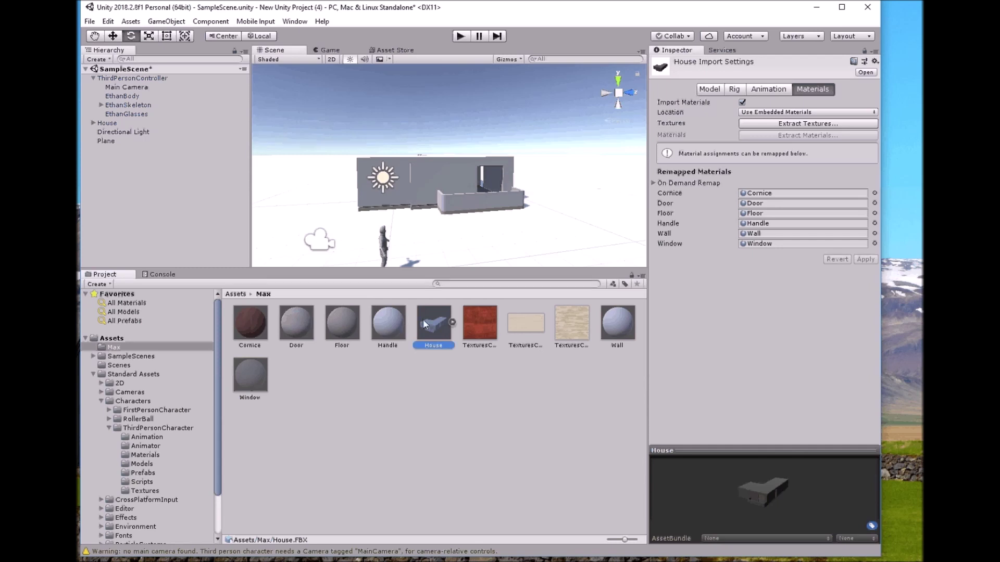
pyautogui.click(255, 332)
pyautogui.click(353, 326)
pyautogui.click(445, 331)
# Play the scene and walk the character up to the house and inside it
pyautogui.scroll(2, 452, 179)
pyautogui.keyDown('alt'); pyautogui.moveTo(466, 183); pyautogui.dragTo(500, 202); pyautogui.keyUp('alt')
pyautogui.moveTo(469, 201); pyautogui.dragTo(607, 158, button='middle')
pyautogui.scroll(3, 480, 196)
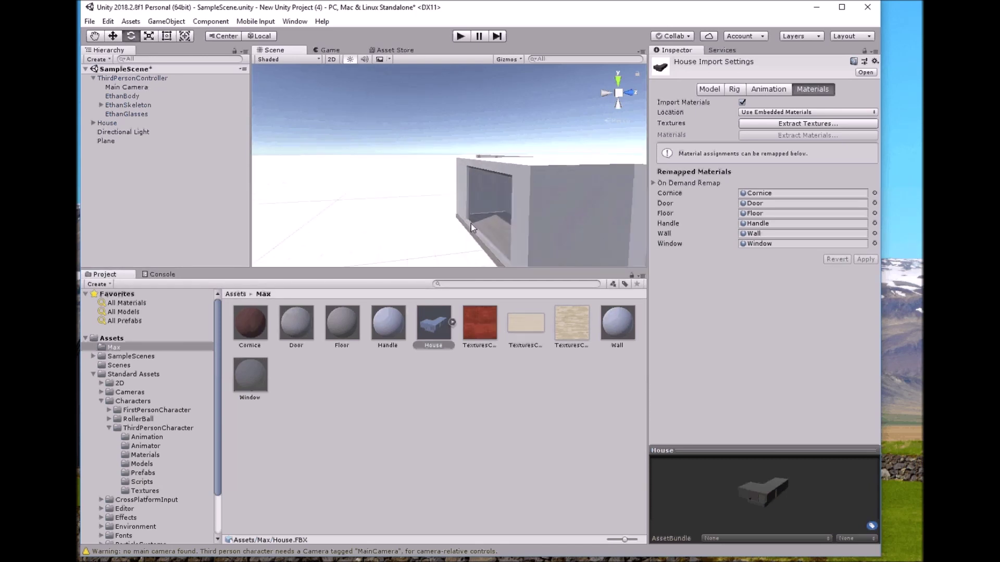
pyautogui.moveTo(471, 223); pyautogui.dragTo(499, 235, button='middle')
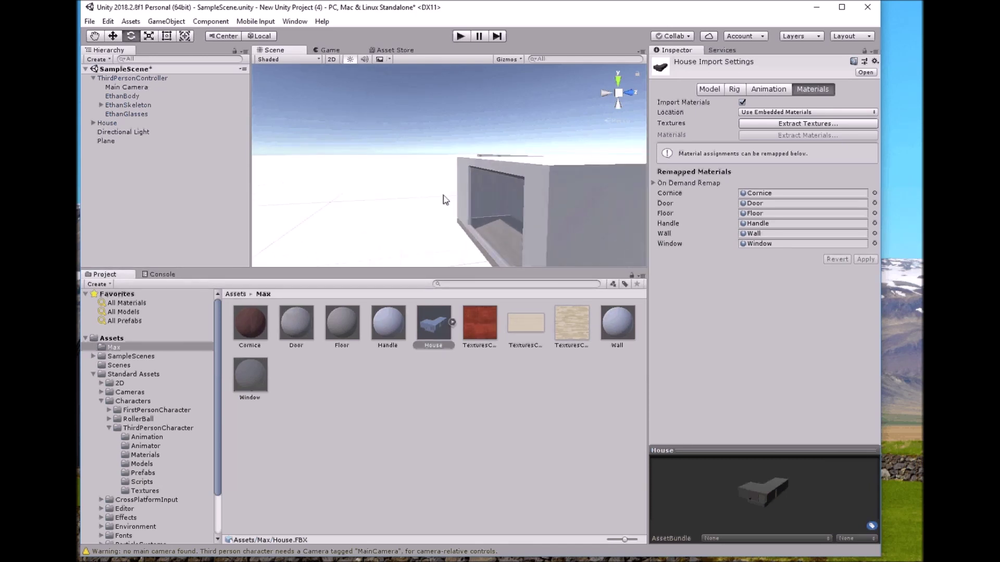
pyautogui.scroll(-4, 404, 196)
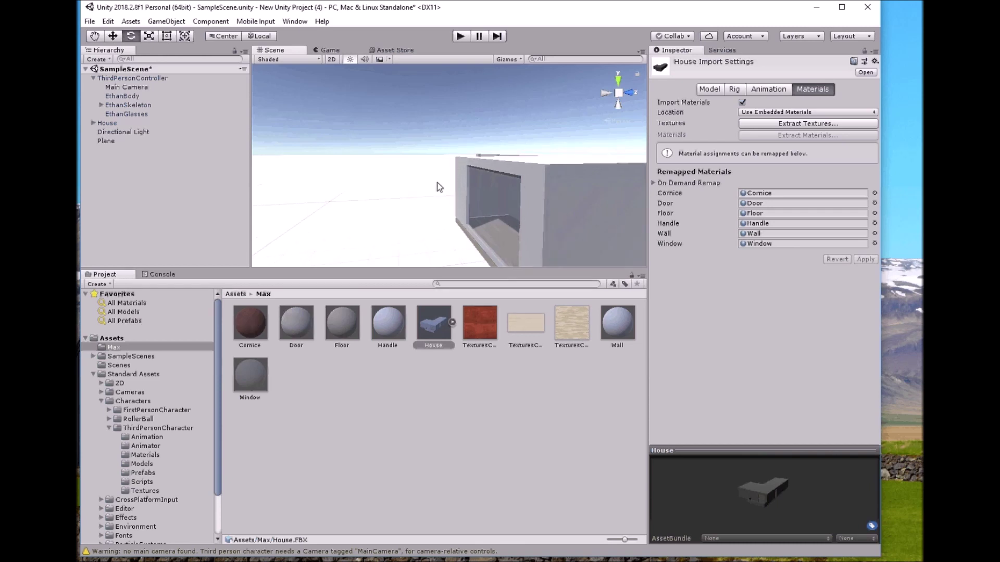
pyautogui.click(459, 36)
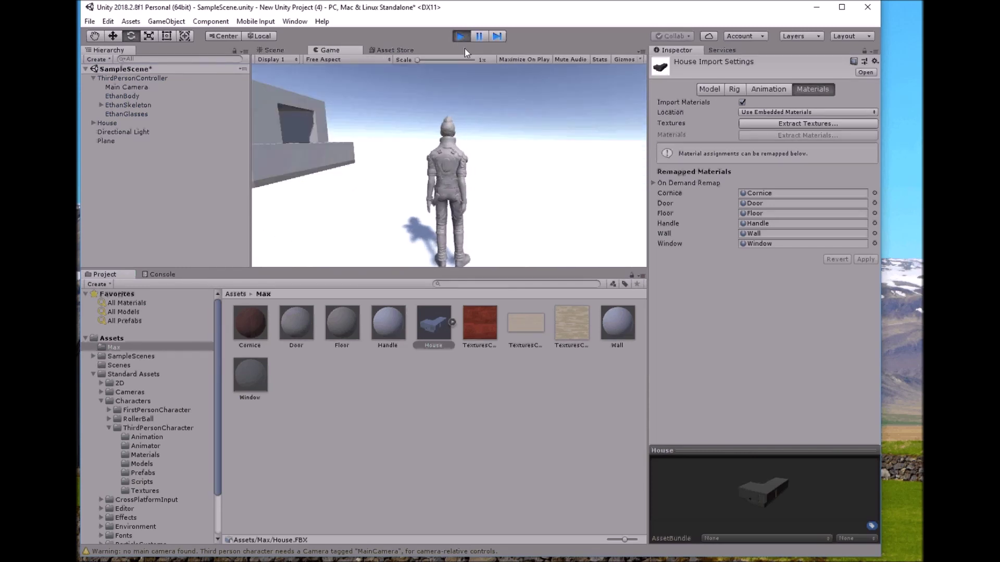
pyautogui.press('a')
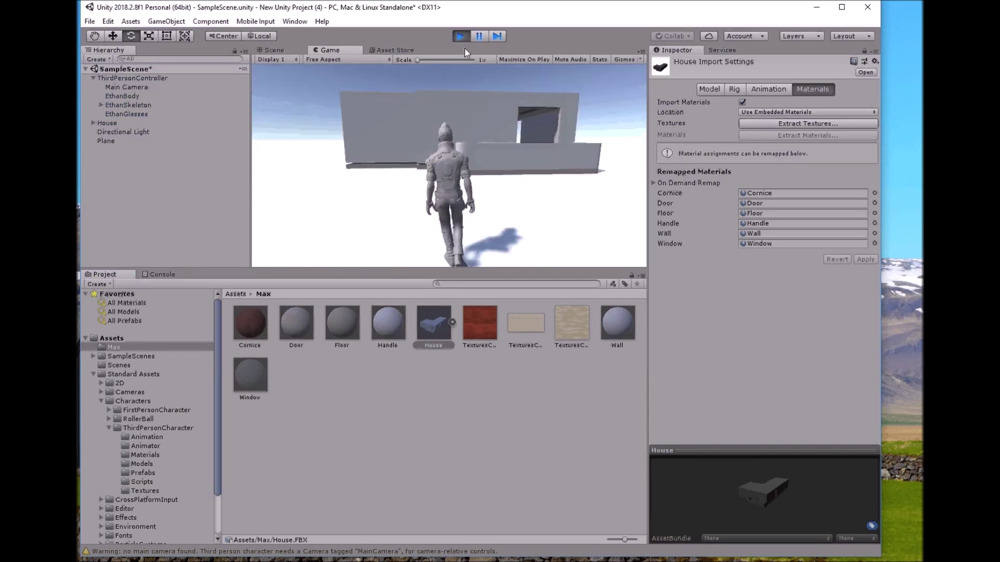
pyautogui.press('a')
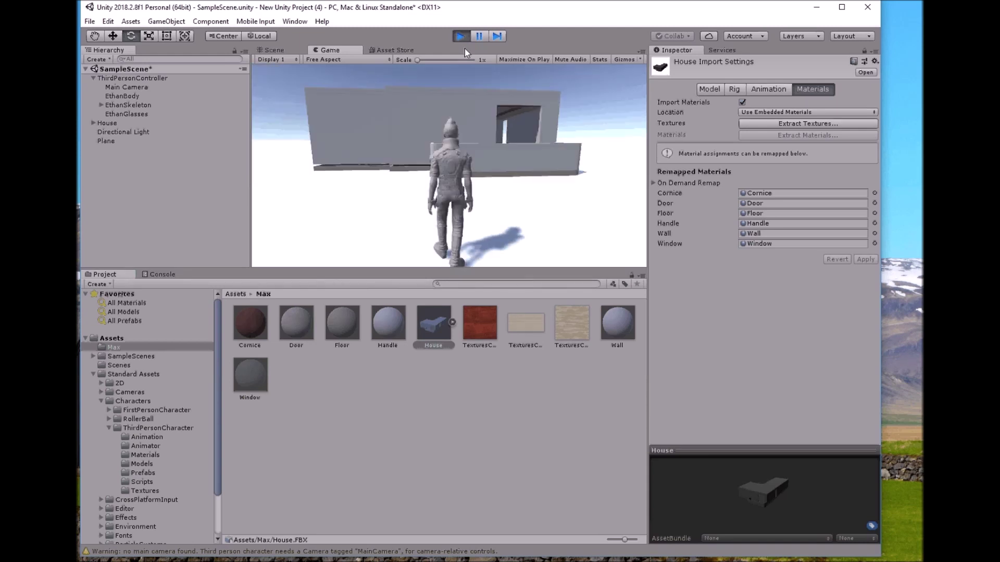
pyautogui.press('w')
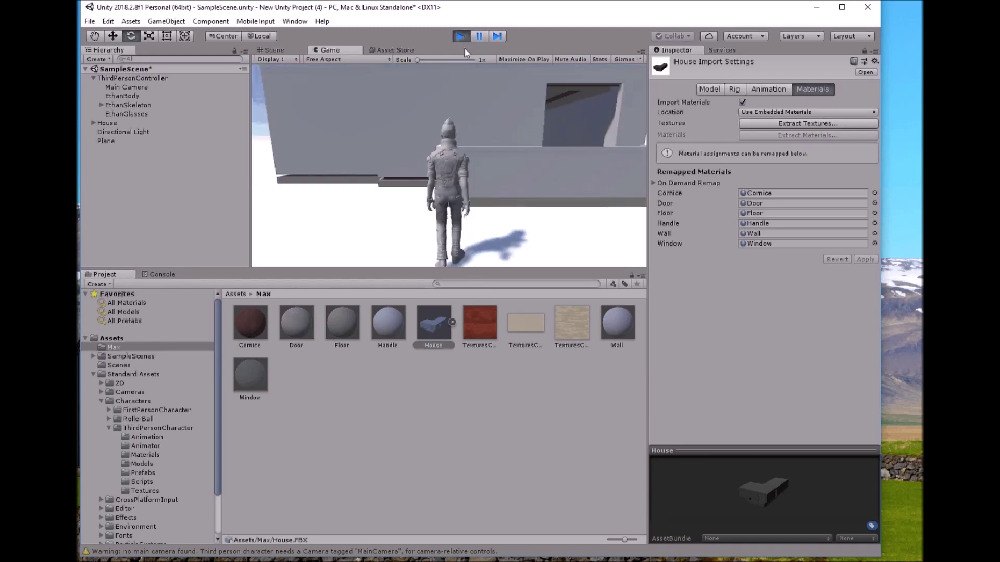
pyautogui.press('w')
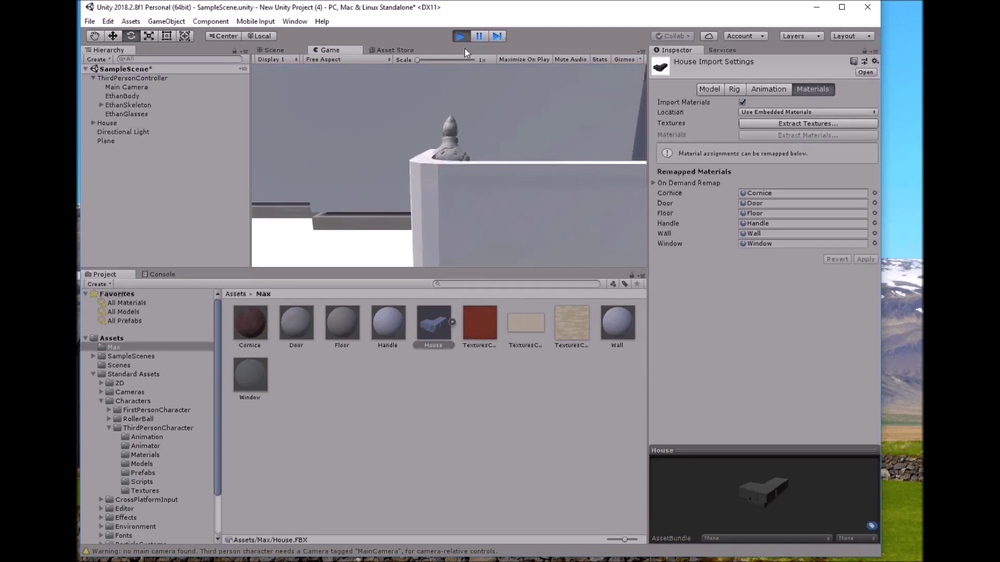
pyautogui.press('w')
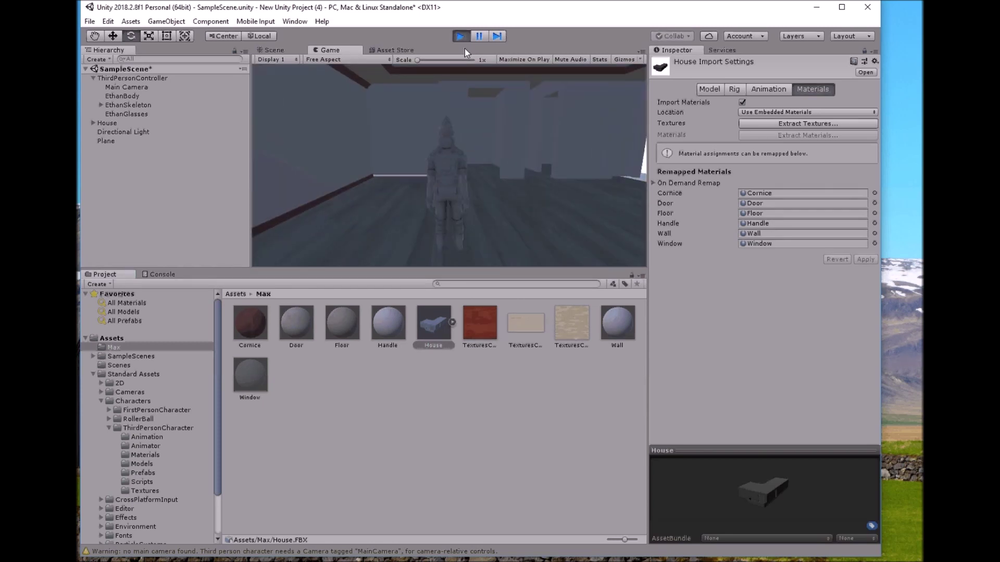
# Walk the character around the interior to examine the rooms and their lighting, and stop playing the scene
pyautogui.press('w')
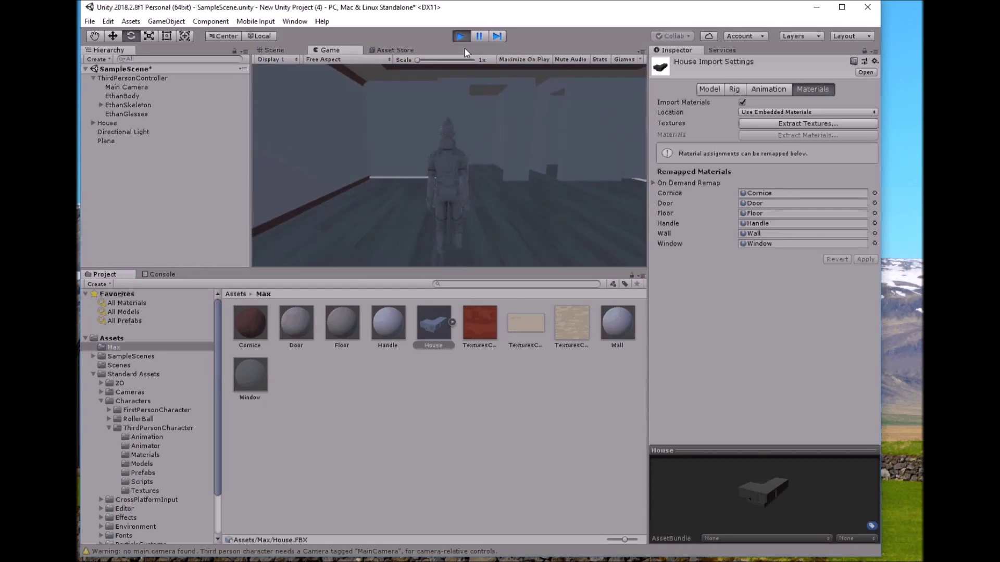
pyautogui.press('w')
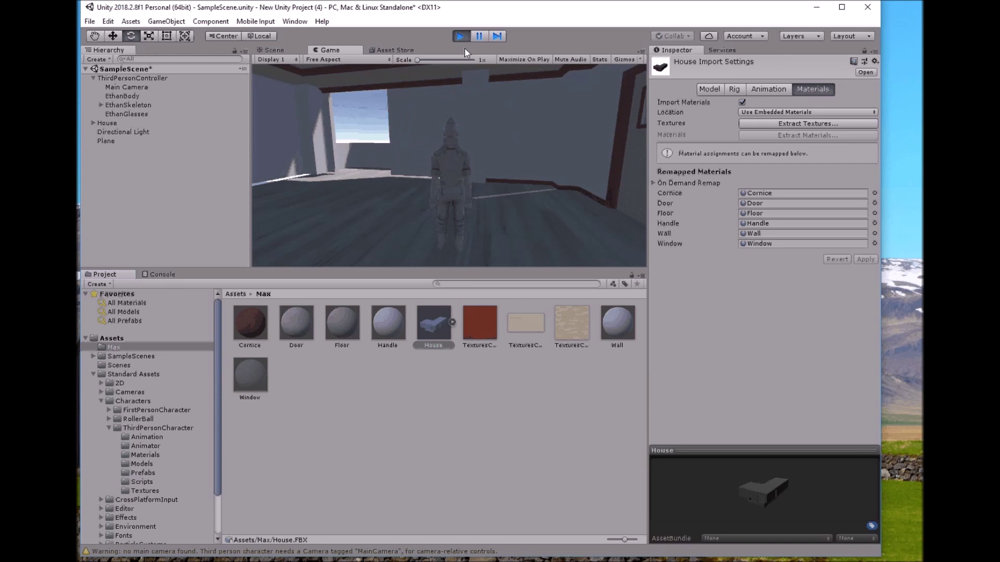
pyautogui.press('w')
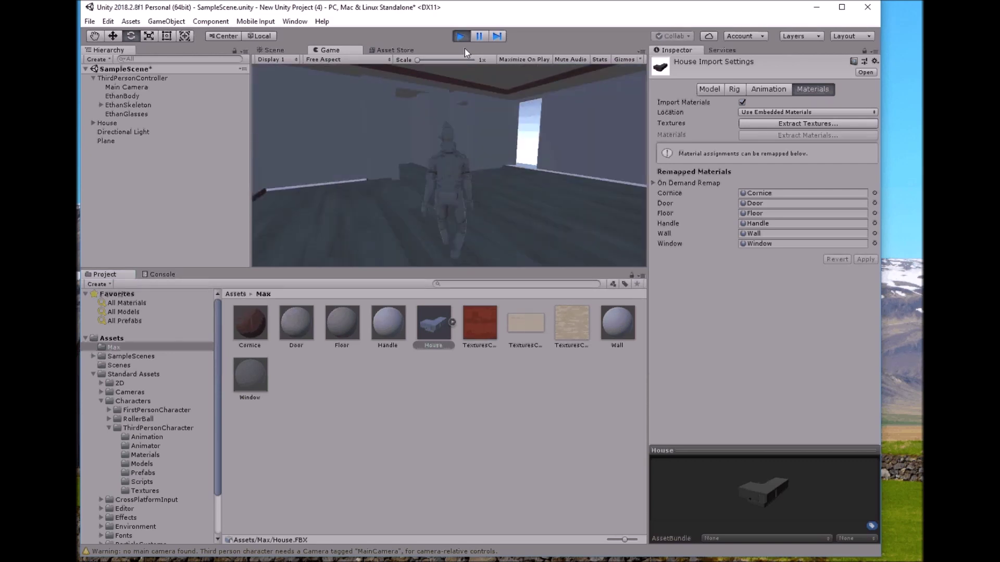
pyautogui.press('w')
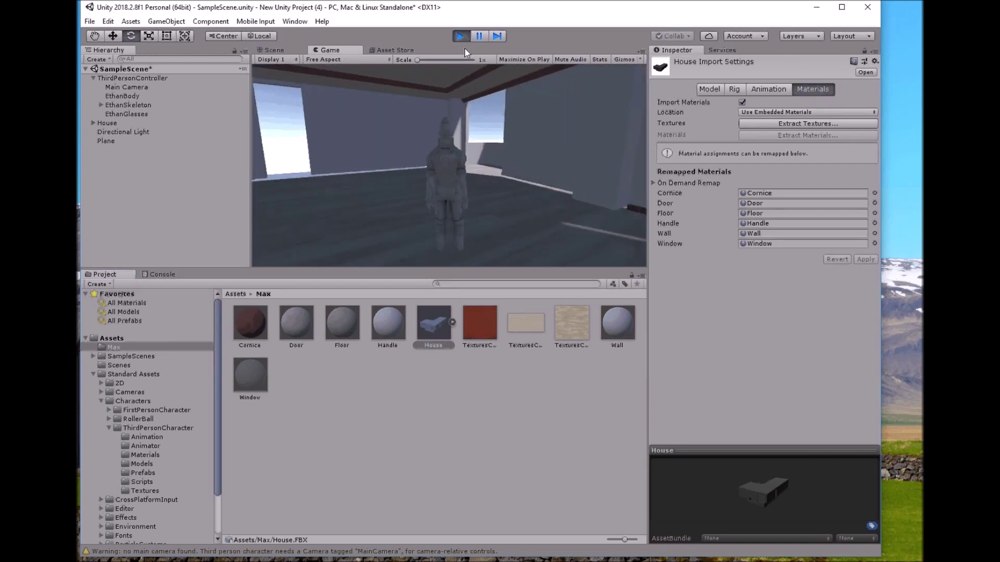
pyautogui.press('w')
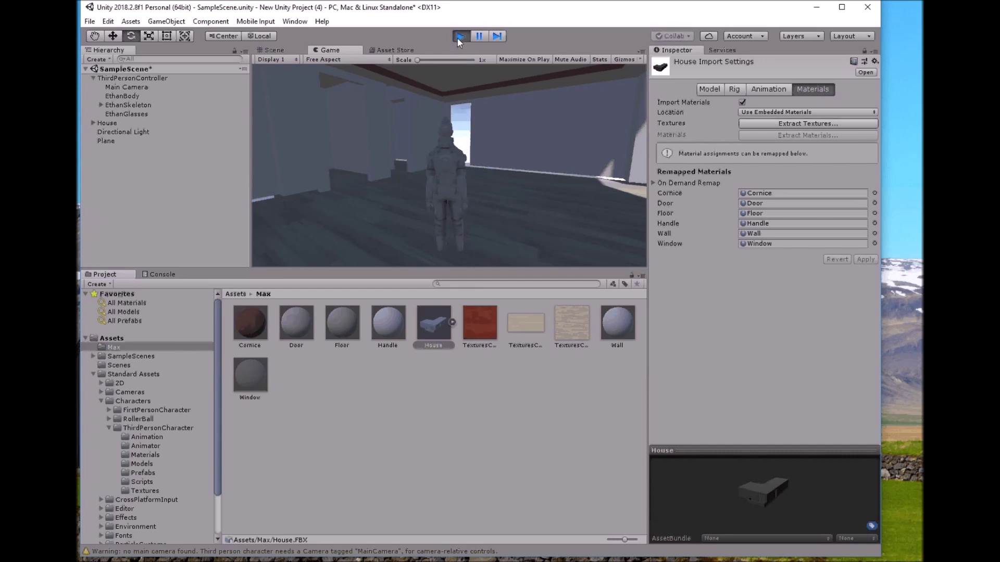
pyautogui.click(460, 36)
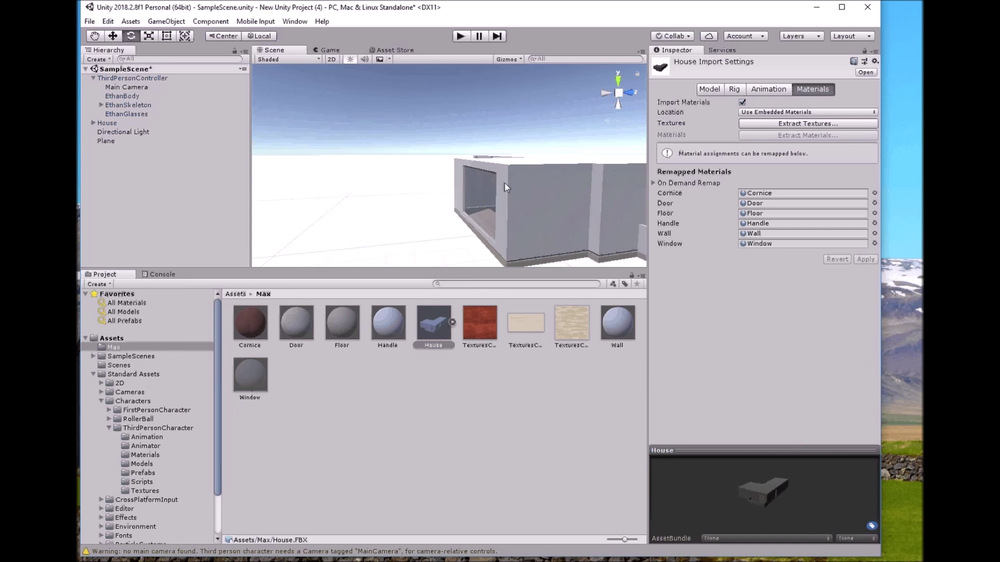
# Show the whole house from the top in Wireframe draw mode
pyautogui.click(619, 83)
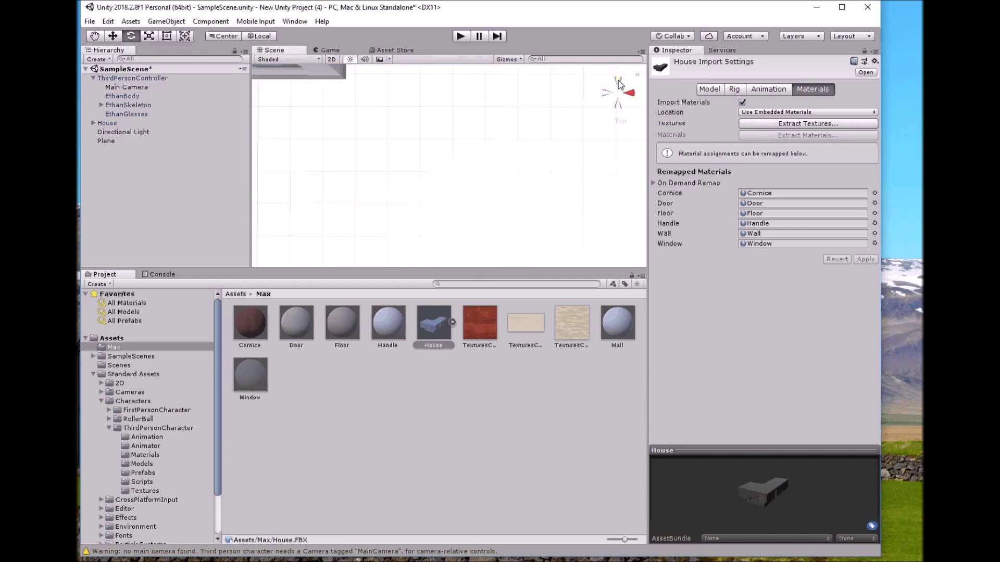
pyautogui.moveTo(417, 114); pyautogui.dragTo(680, 268, button='middle')
pyautogui.press('e')
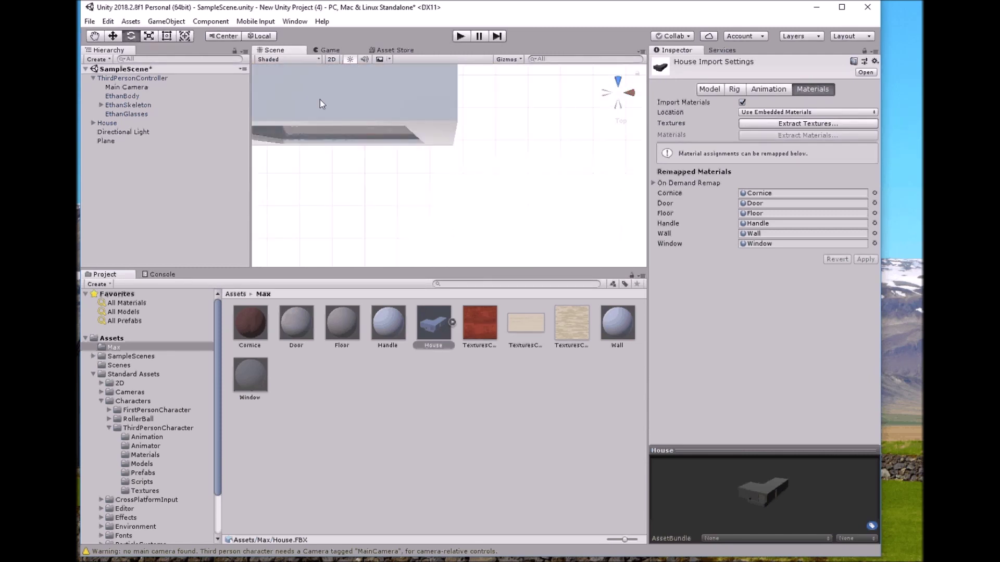
pyautogui.click(293, 60)
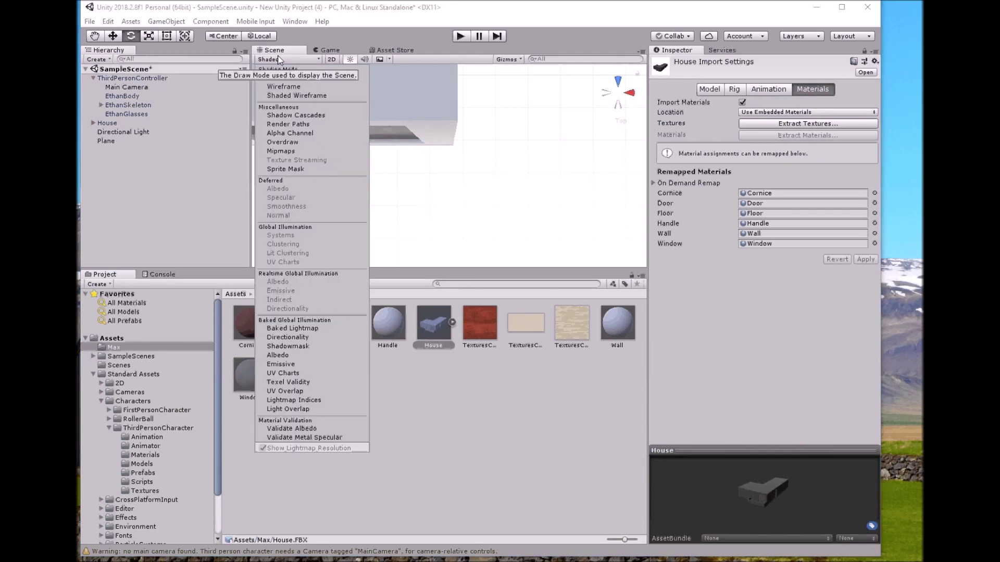
pyautogui.click(290, 88)
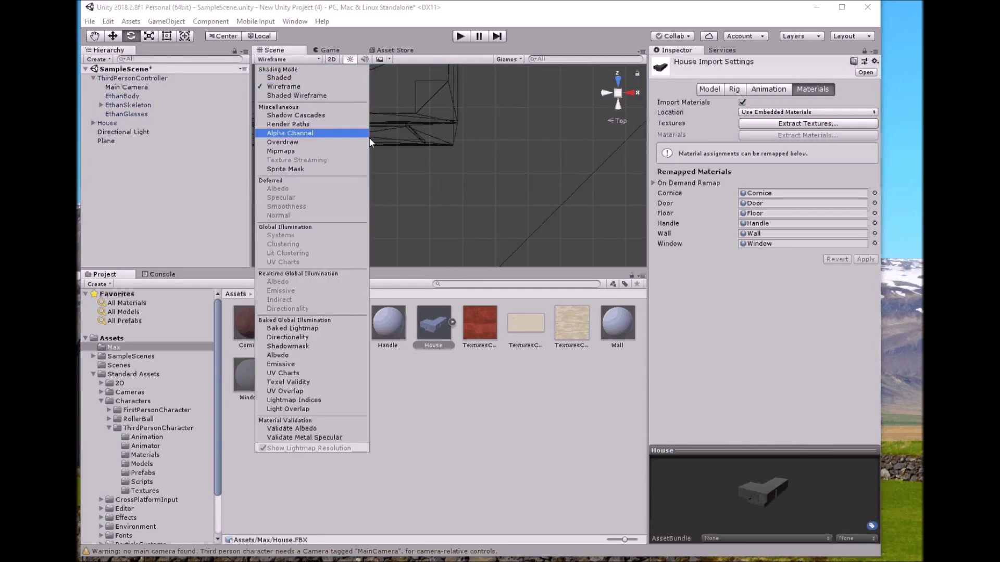
pyautogui.click(403, 168)
pyautogui.scroll(5, 368, 110)
pyautogui.moveTo(364, 115); pyautogui.dragTo(445, 150, button='middle')
pyautogui.scroll(-2, 459, 161)
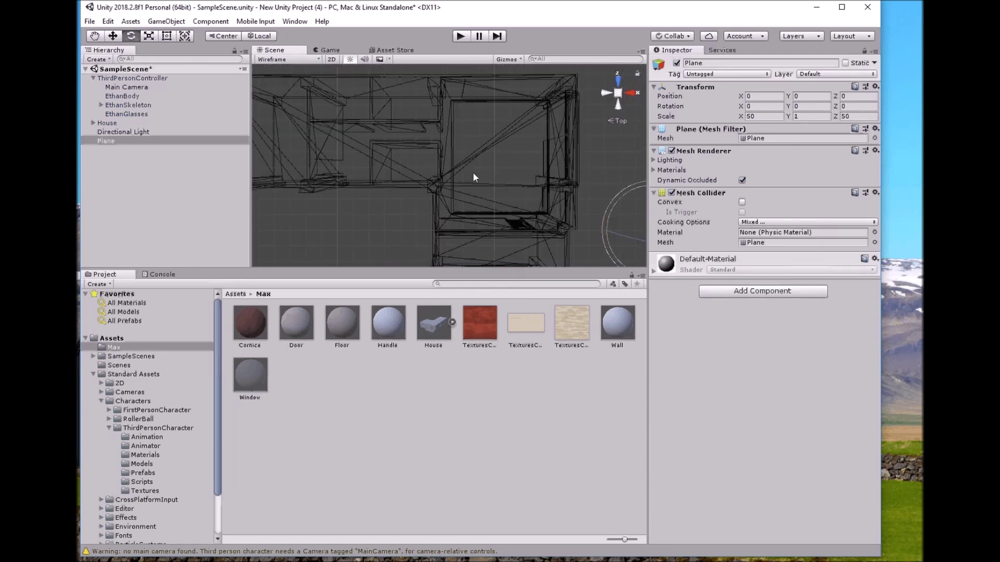
pyautogui.scroll(-3, 445, 135)
pyautogui.moveTo(439, 159); pyautogui.dragTo(507, 198, button='middle')
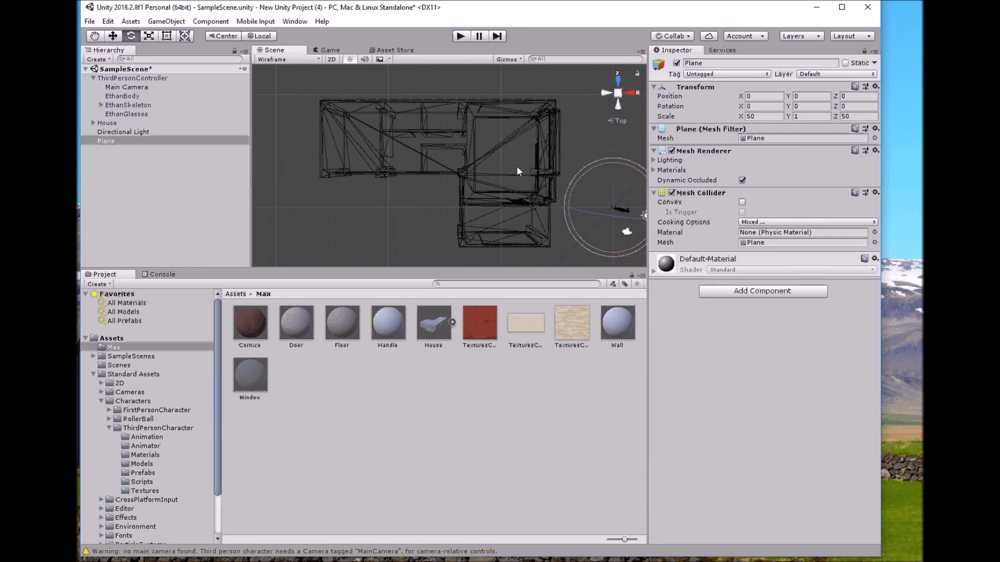
# Add a point light and move it into the house's large room at about X -9.9, Z 4.9
pyautogui.click(155, 23)
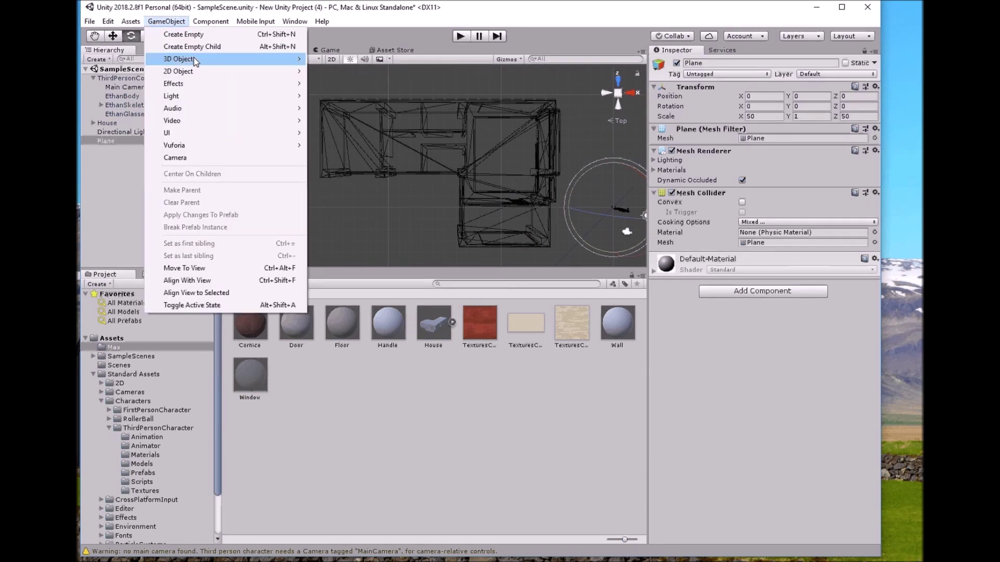
pyautogui.moveTo(188, 98)
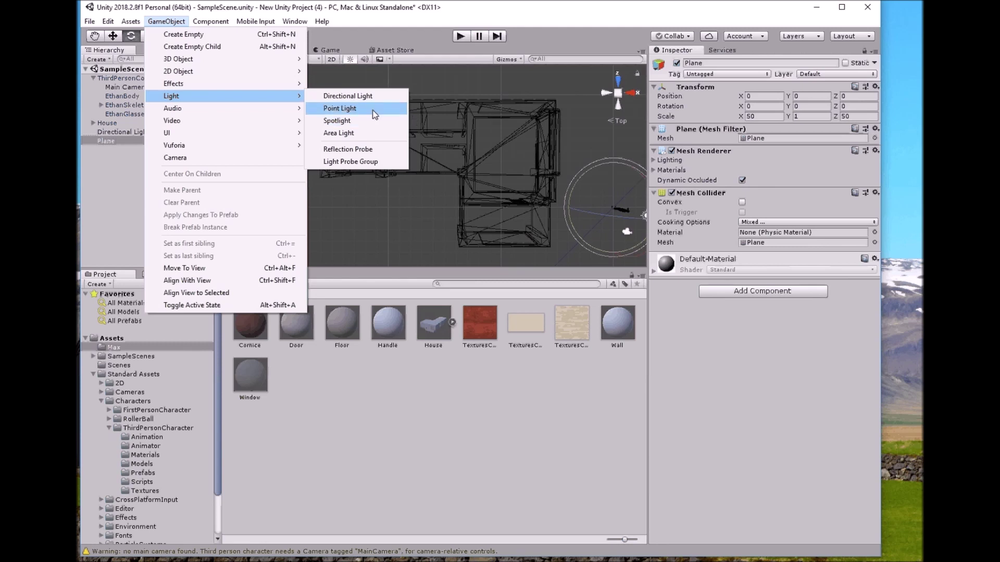
pyautogui.click(356, 110)
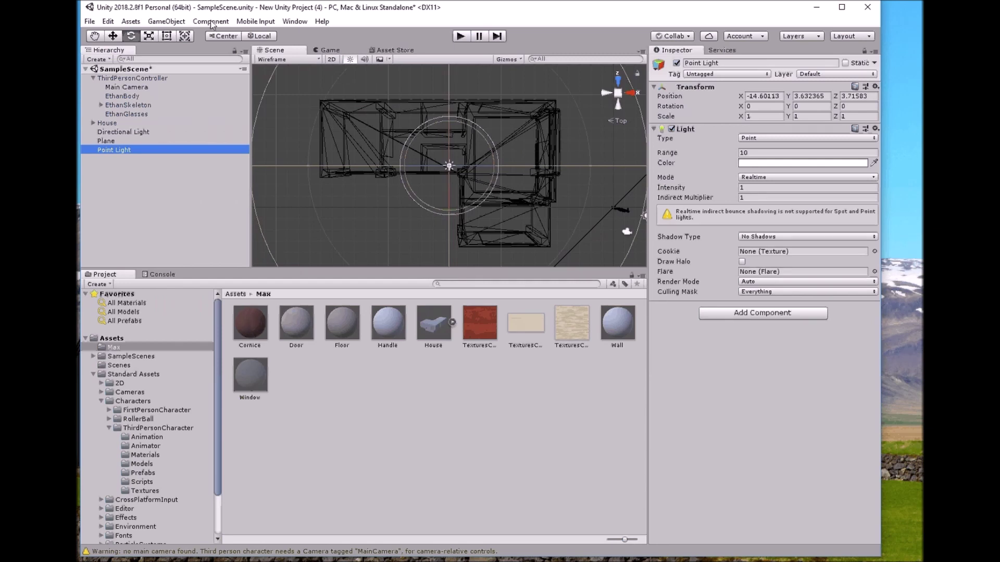
pyautogui.click(112, 36)
pyautogui.moveTo(454, 161); pyautogui.dragTo(525, 143)
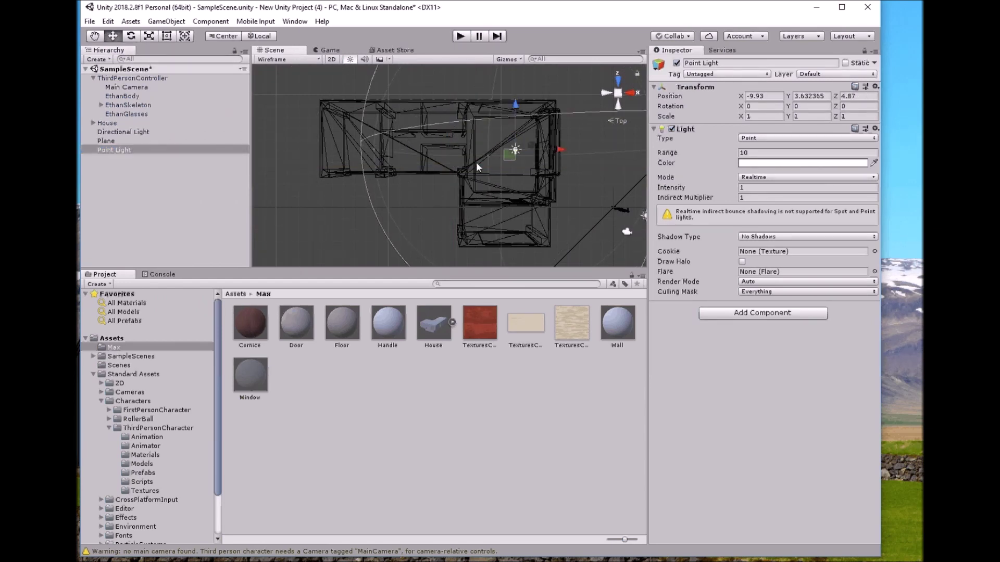
# Add two more point lights, placing one in the room at the house's far end and one midway at about X -15.2, Z 5.7
pyautogui.click(166, 21)
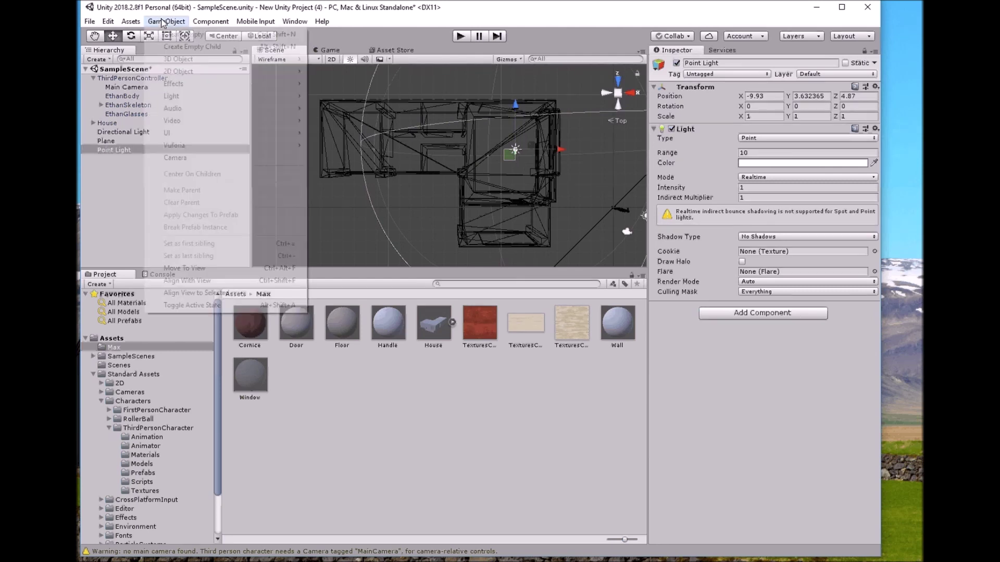
pyautogui.moveTo(224, 95)
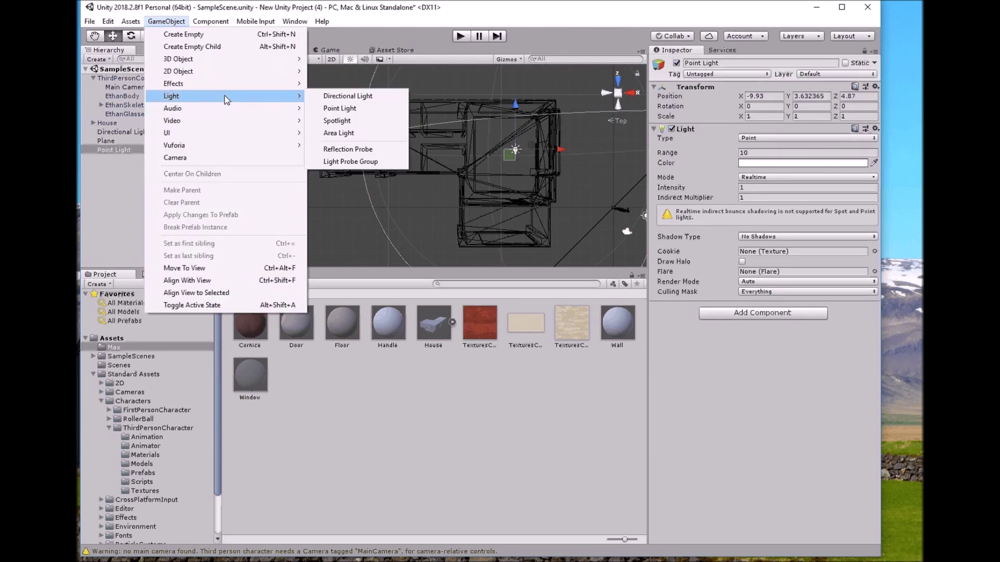
pyautogui.click(348, 110)
pyautogui.click(166, 21)
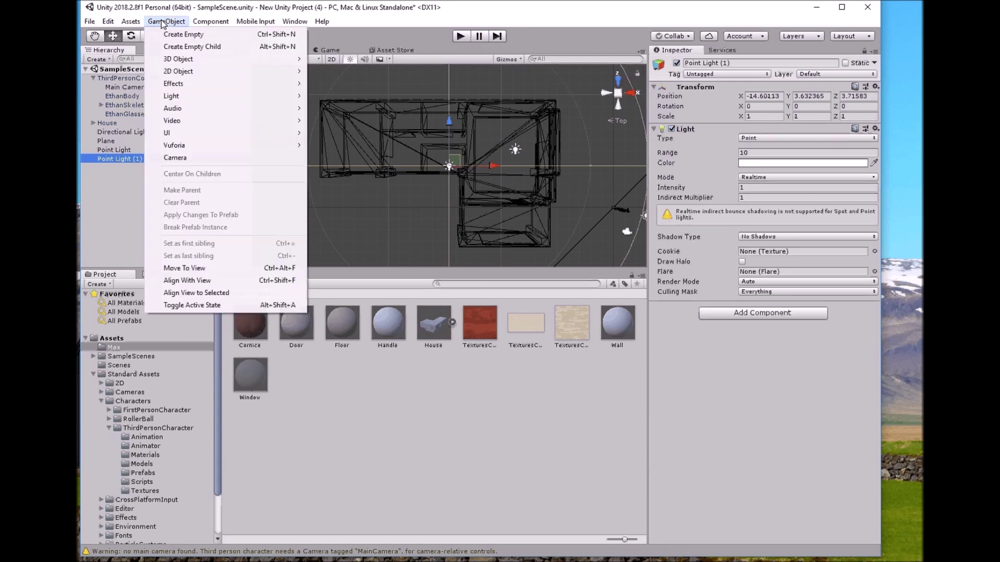
pyautogui.moveTo(228, 101)
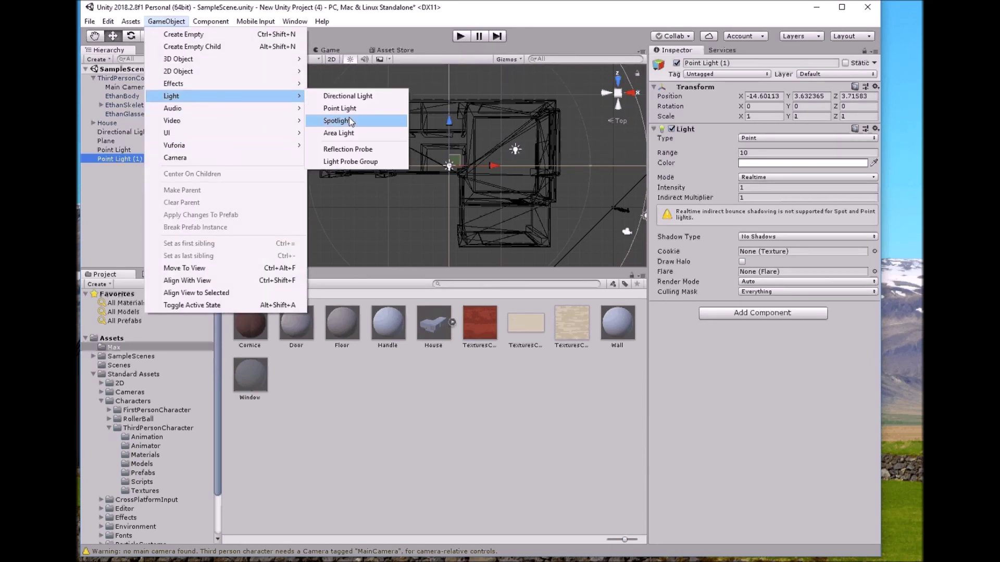
pyautogui.click(385, 108)
pyautogui.moveTo(453, 161); pyautogui.dragTo(364, 146)
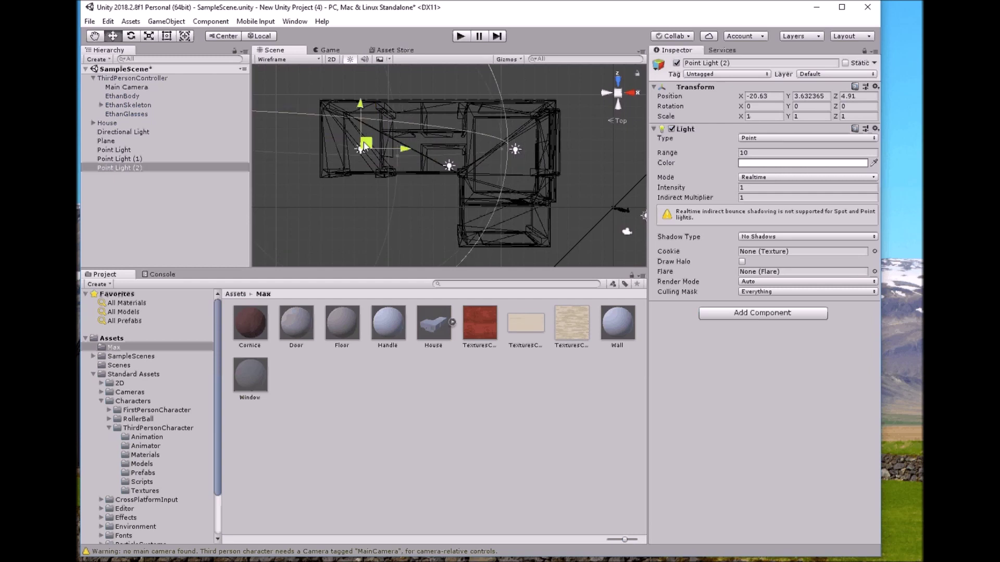
pyautogui.click(454, 163)
pyautogui.moveTo(453, 158); pyautogui.dragTo(450, 133)
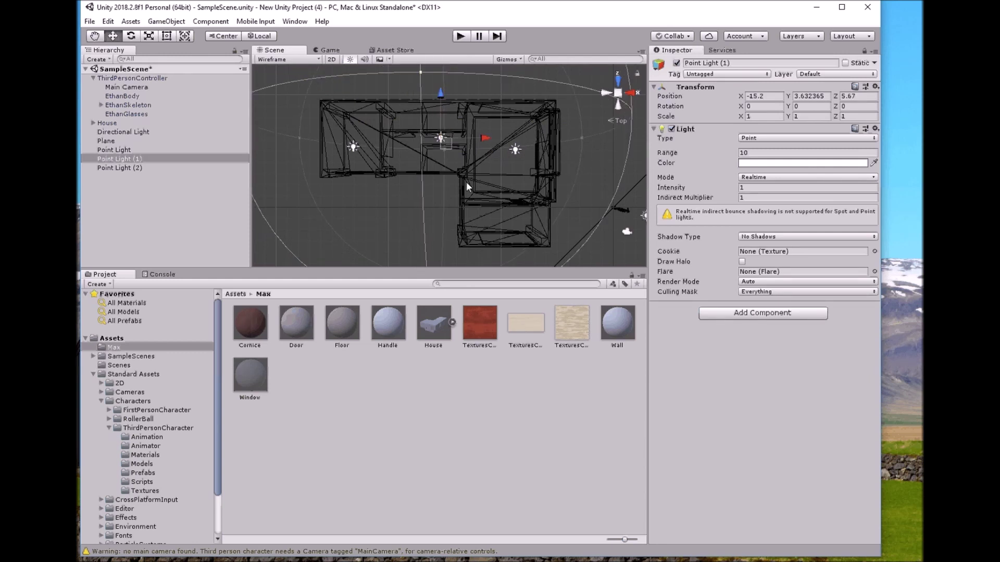
# From the back view, lower the point light in the large room below the ceiling to about Y 2.58
pyautogui.click(450, 186)
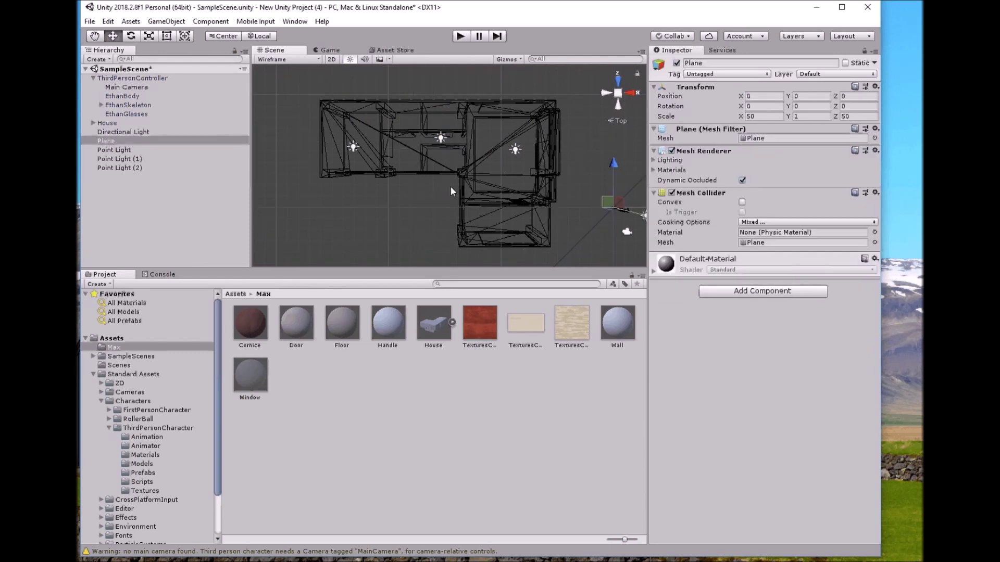
pyautogui.click(618, 107)
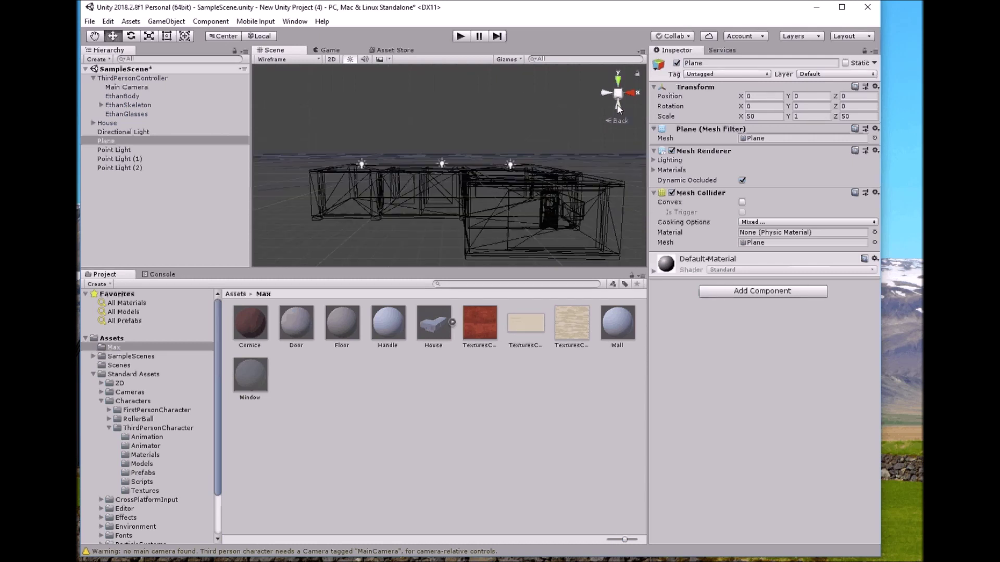
pyautogui.scroll(1, 480, 200)
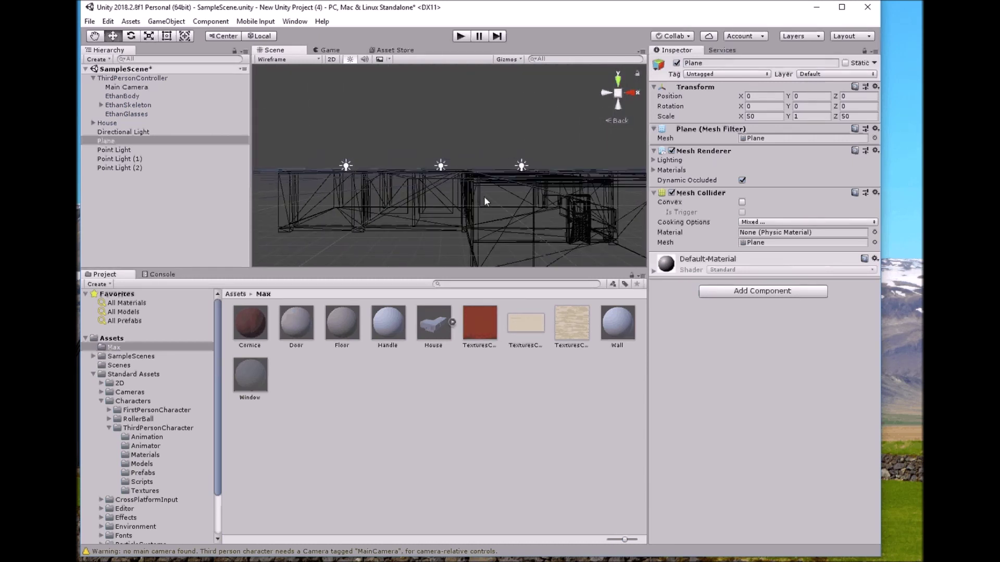
pyautogui.click(522, 167)
pyautogui.moveTo(520, 129); pyautogui.dragTo(520, 161)
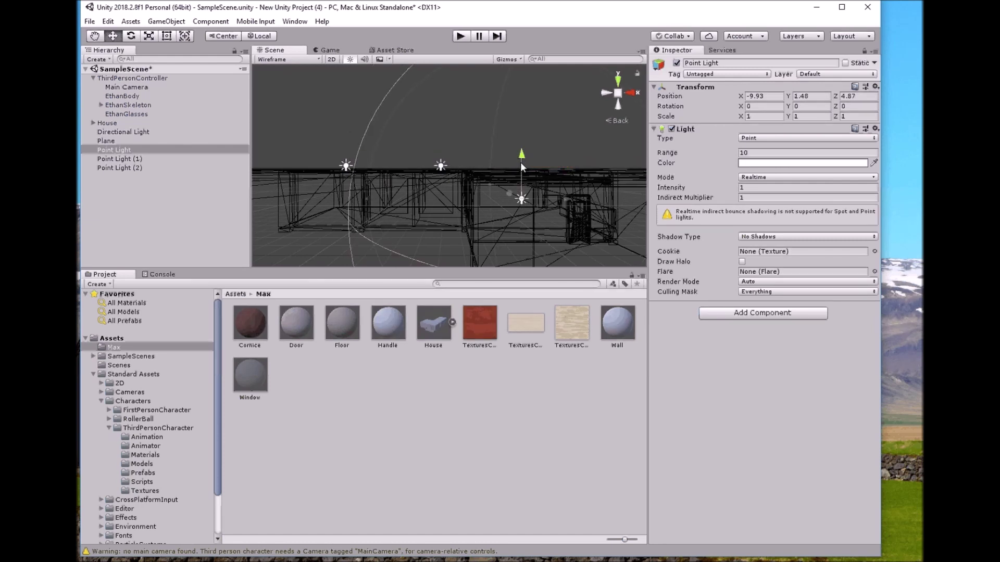
pyautogui.click(617, 94)
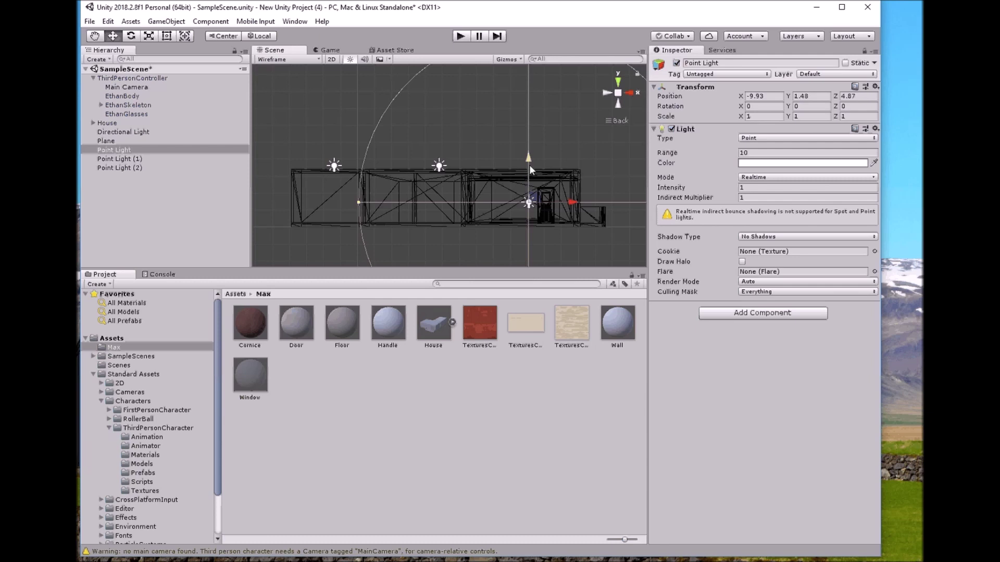
pyautogui.moveTo(529, 164); pyautogui.dragTo(530, 144)
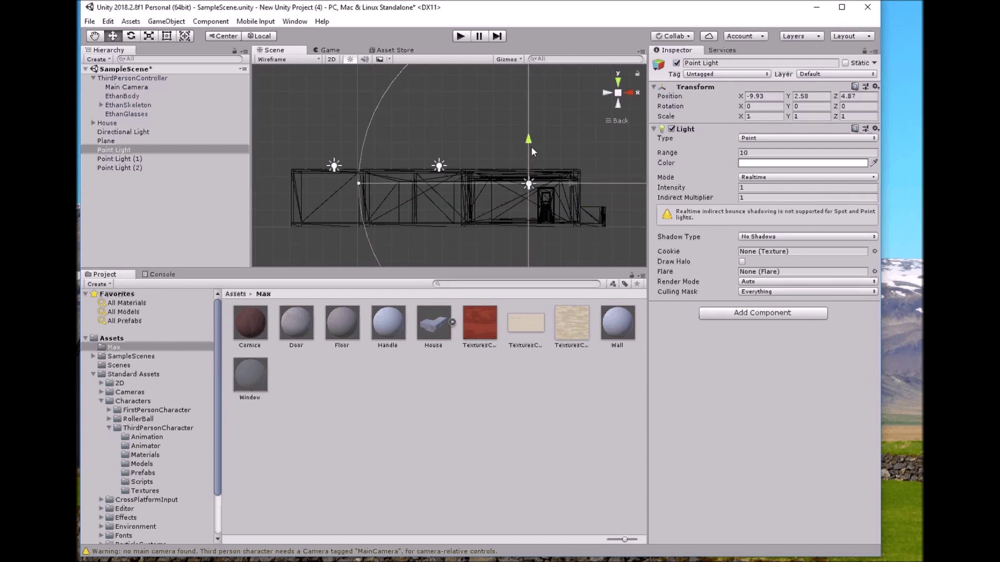
# Lower the midway point light and the far-end point light to just below the house's ceiling
pyautogui.click(439, 166)
pyautogui.moveTo(442, 139); pyautogui.dragTo(441, 155)
pyautogui.click(333, 166)
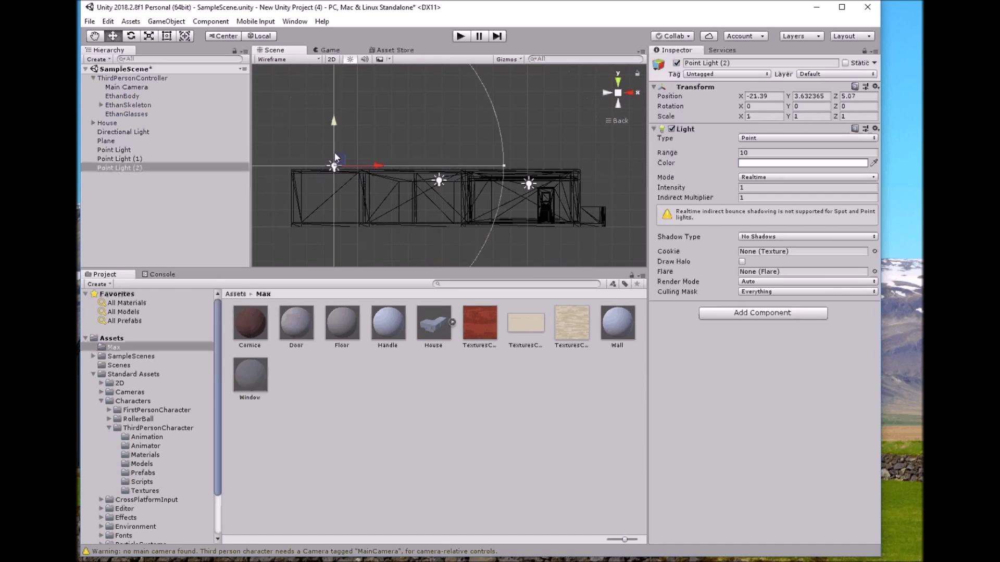
pyautogui.moveTo(334, 136); pyautogui.dragTo(333, 149)
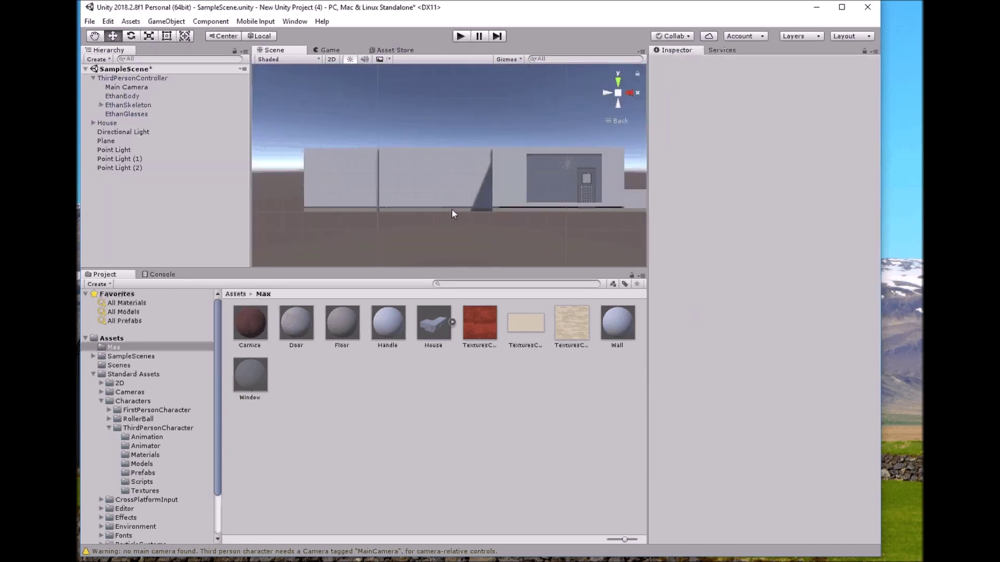
# Set the House's Y position to -0.2 and deselect it
pyautogui.click(452, 211)
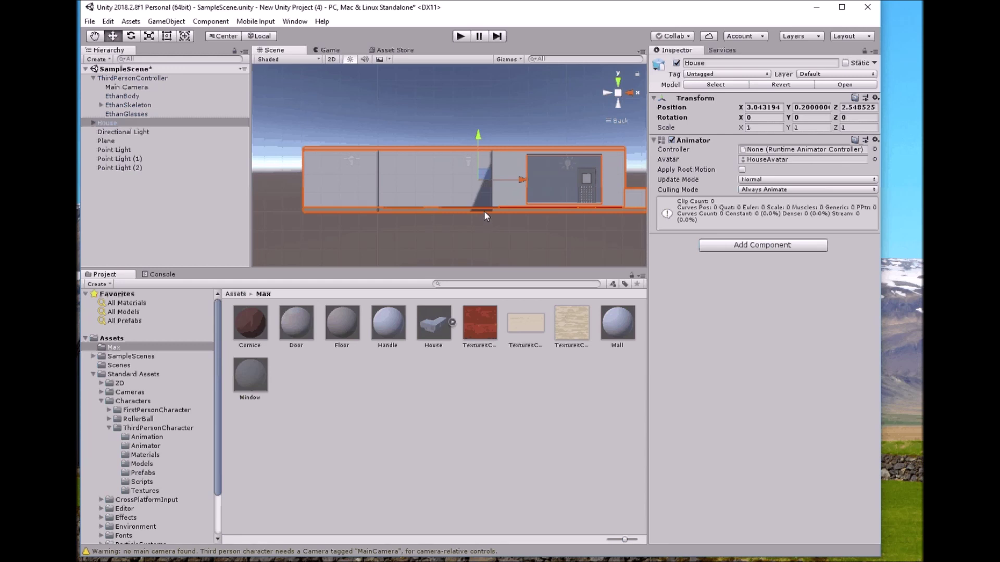
pyautogui.click(807, 108)
pyautogui.press('BackSpace')
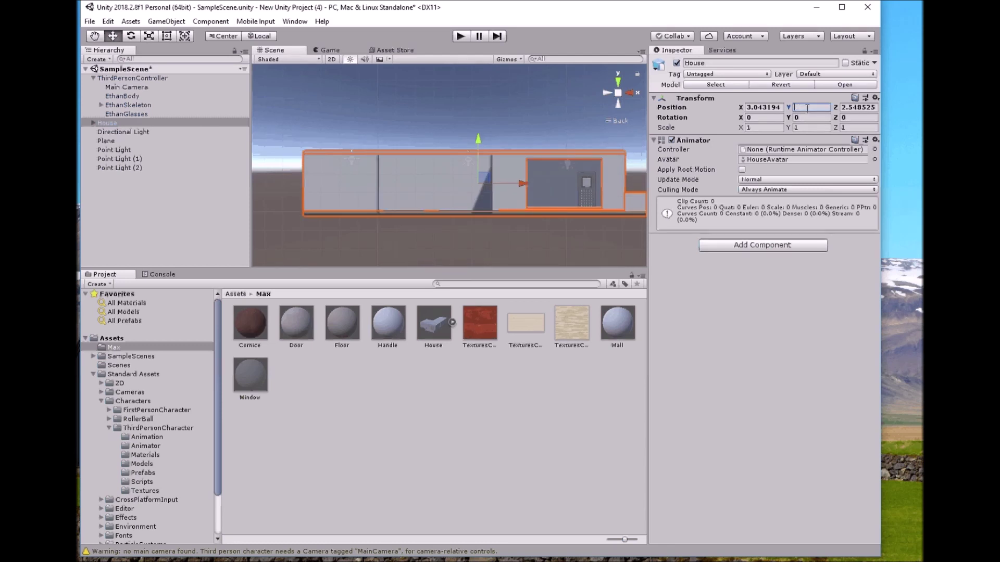
pyautogui.write('-0.2')
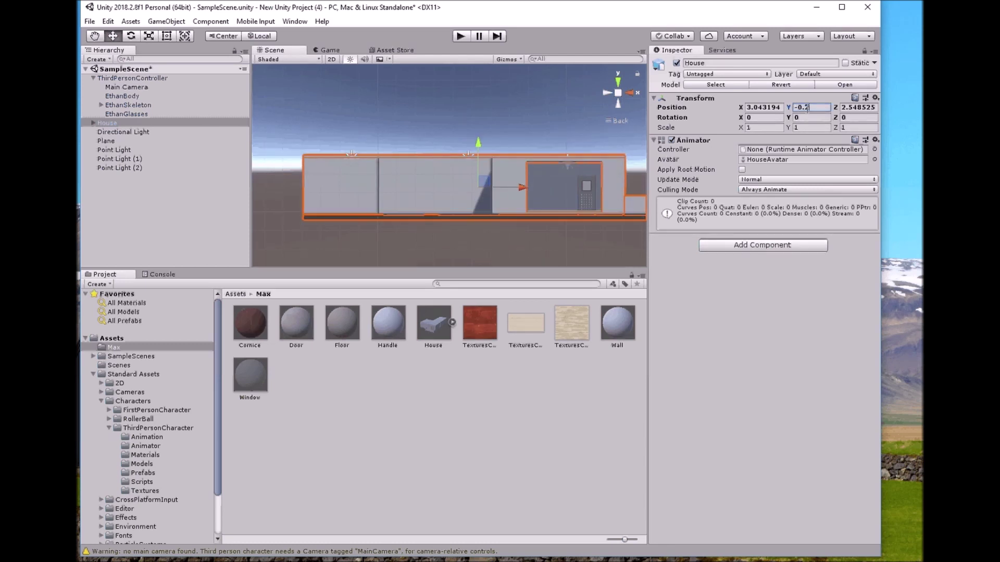
pyautogui.click(557, 239)
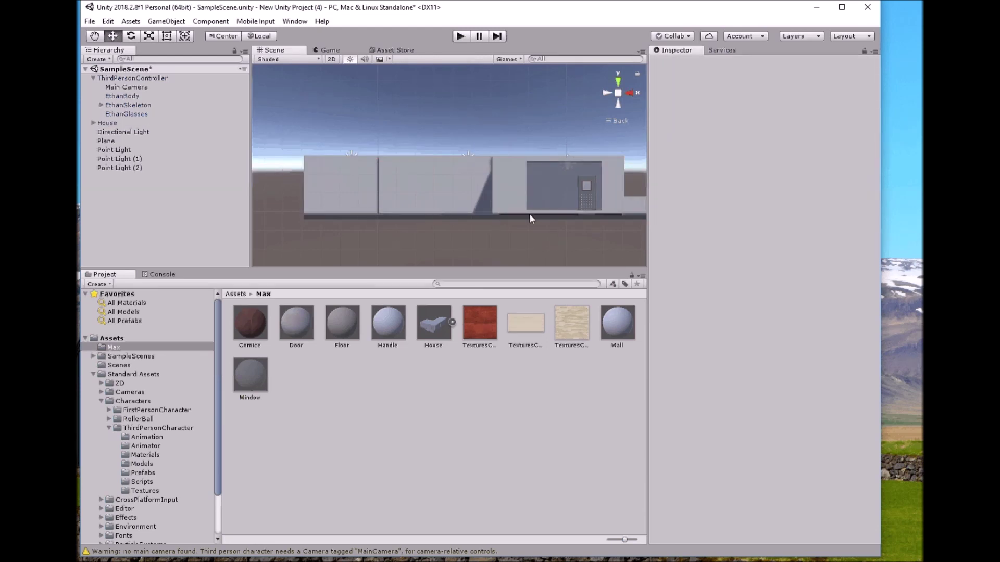
# Add a Mesh Collider component to the House's Layer:3D-Wall object
pyautogui.keyDown('alt'); pyautogui.moveTo(530, 214); pyautogui.dragTo(452, 192); pyautogui.keyUp('alt')
pyautogui.press('w')
pyautogui.click(452, 192)
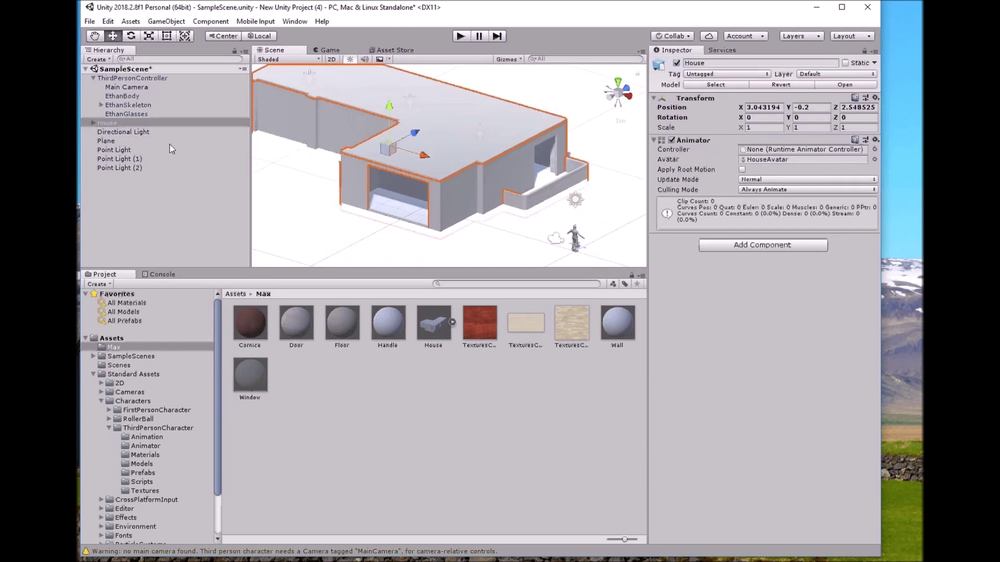
pyautogui.click(92, 124)
pyautogui.click(93, 124)
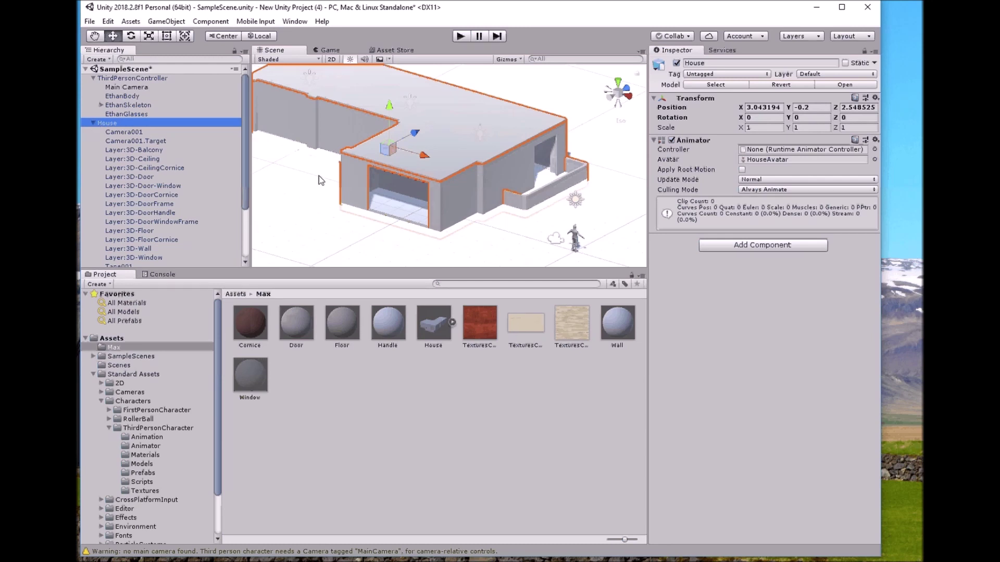
pyautogui.click(143, 249)
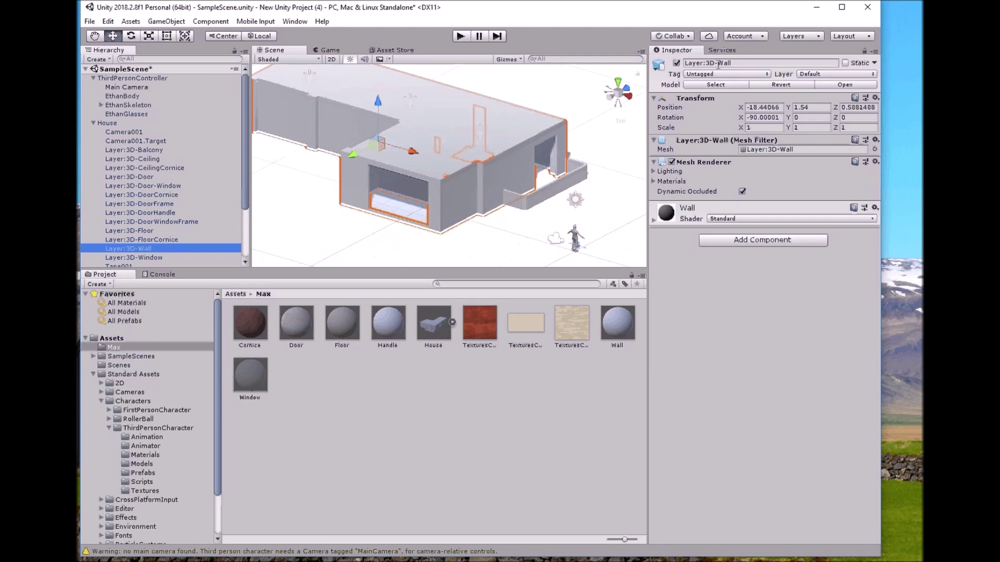
pyautogui.click(749, 241)
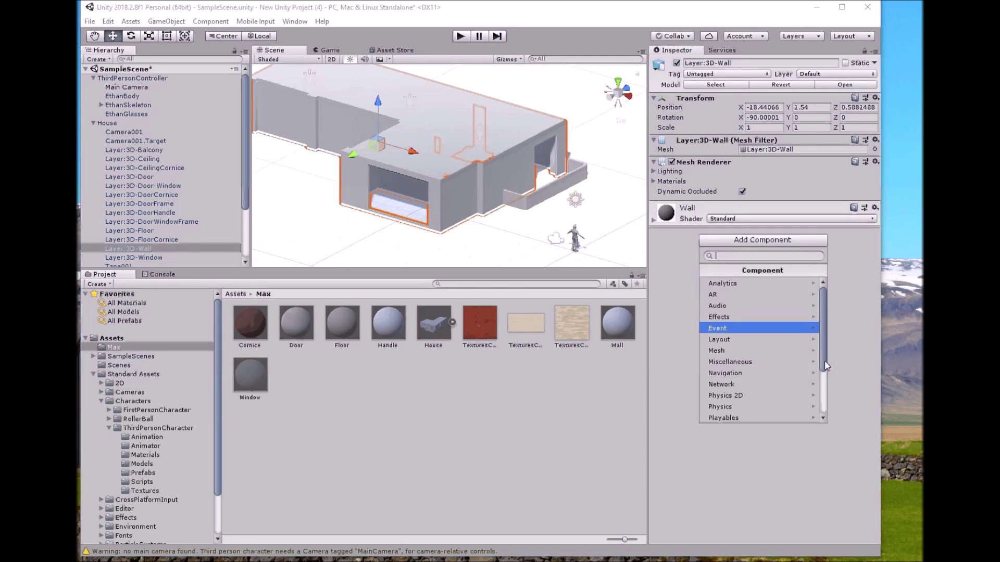
pyautogui.click(745, 407)
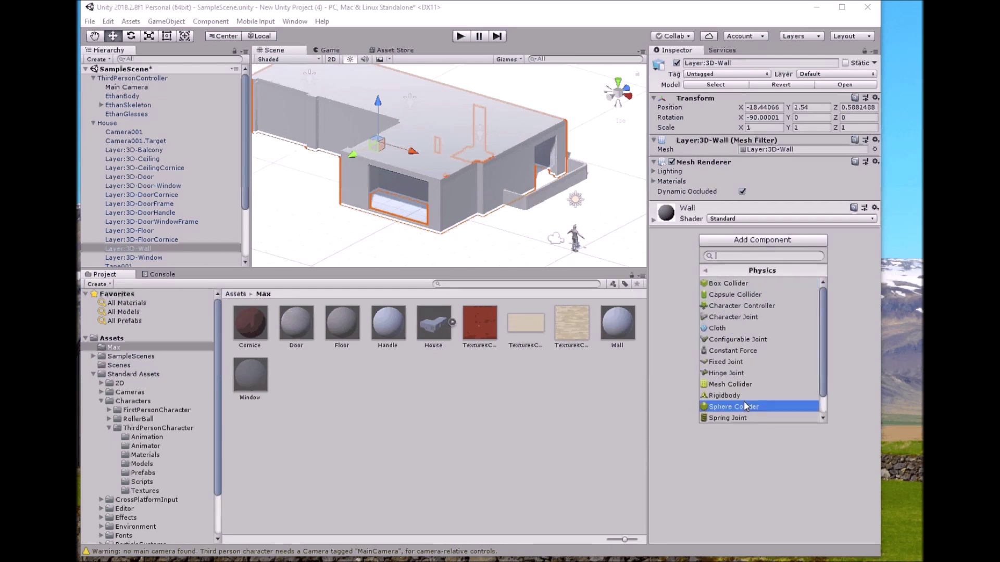
pyautogui.click(751, 386)
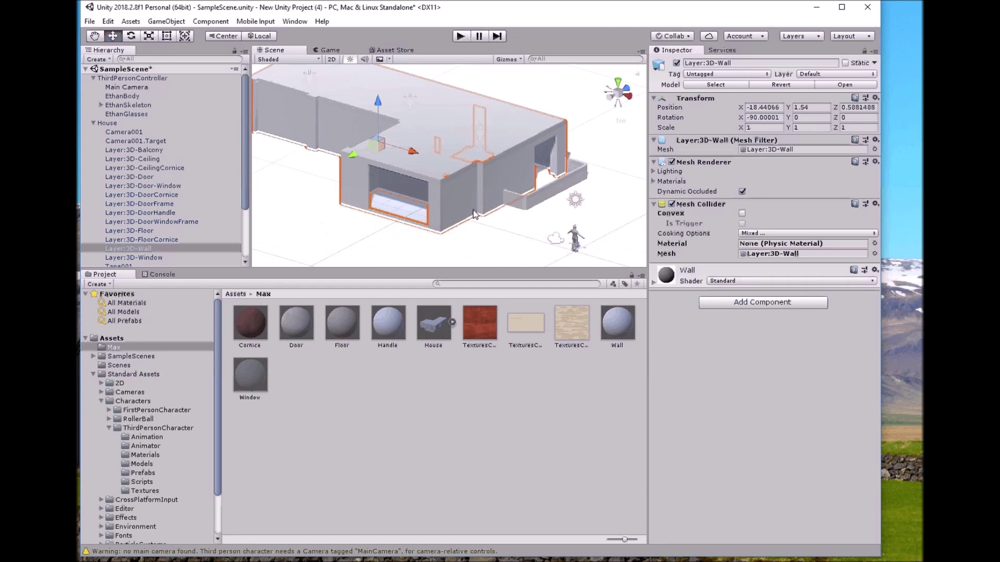
# Play the scene and run the character against the house's outer walls to test their collision
pyautogui.click(461, 36)
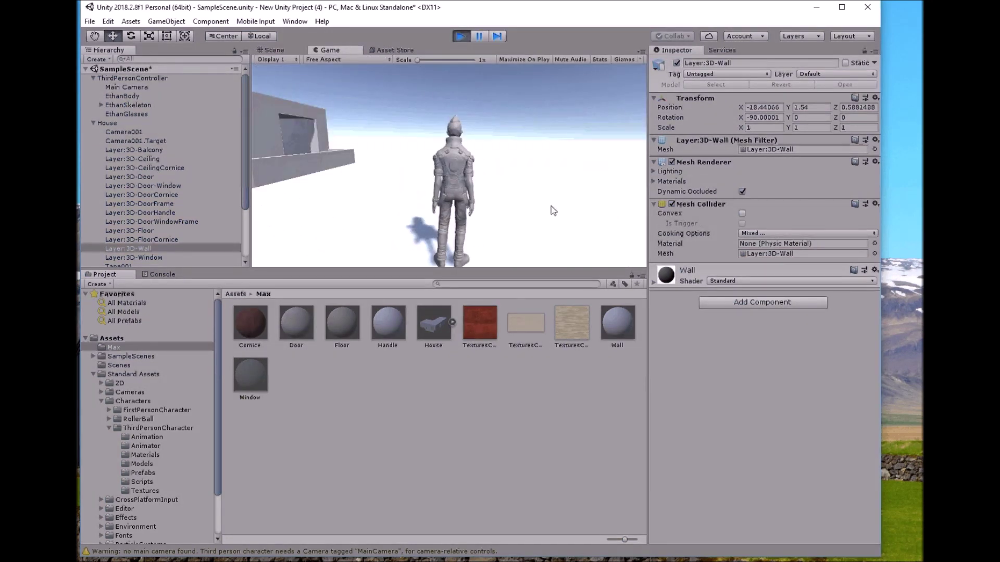
pyautogui.press('a')
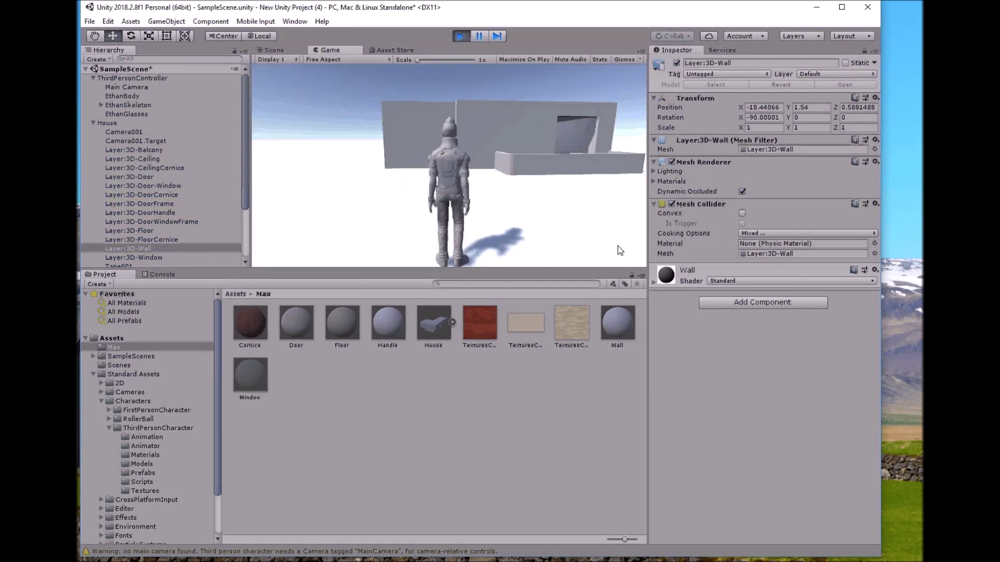
pyautogui.press('w')
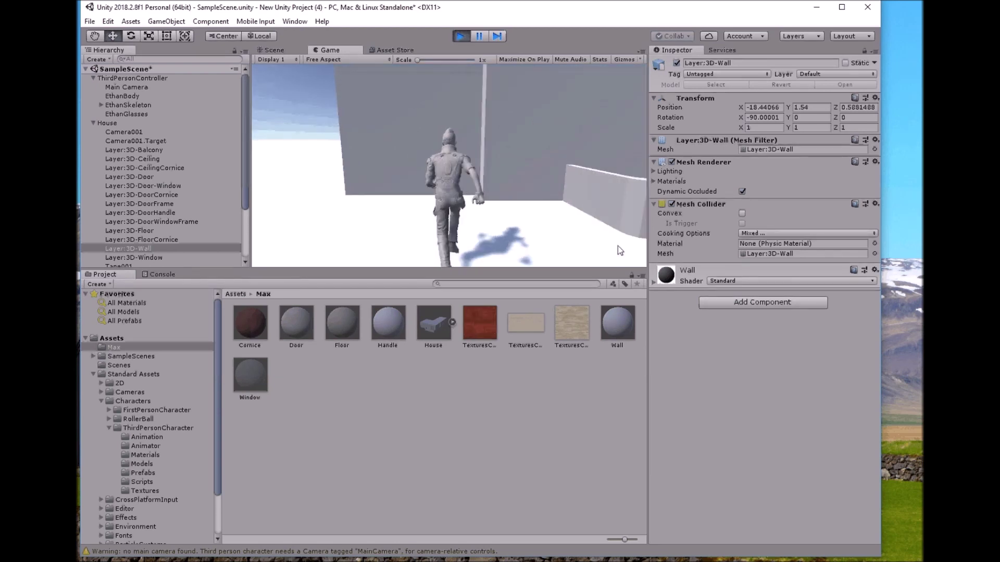
pyautogui.press('w')
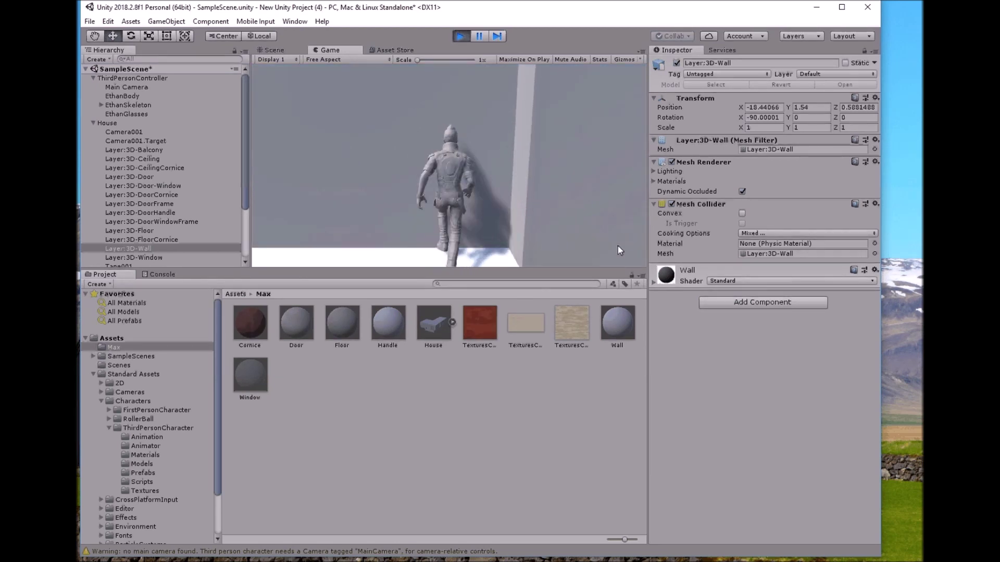
pyautogui.press('w')
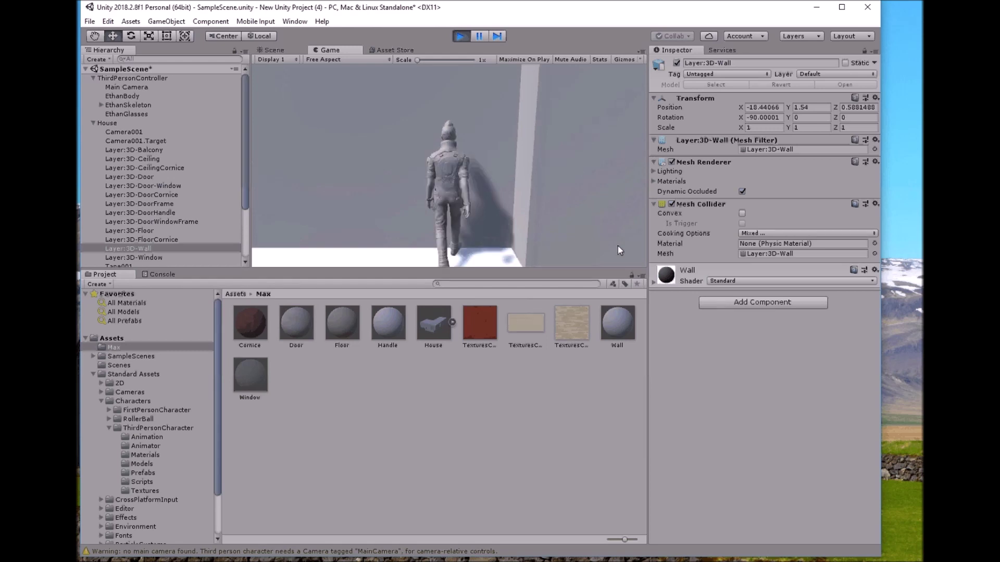
pyautogui.press('w')
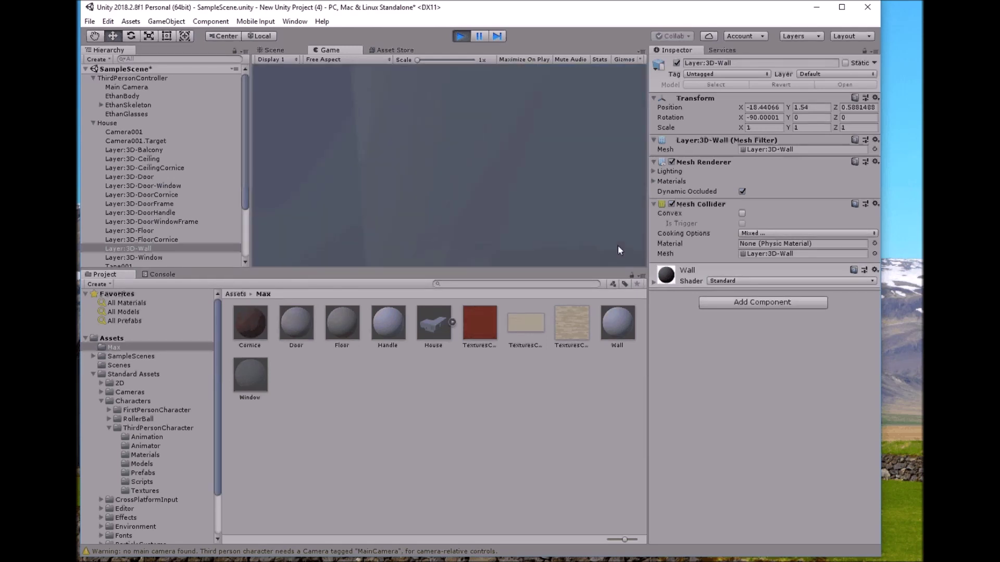
pyautogui.press('w')
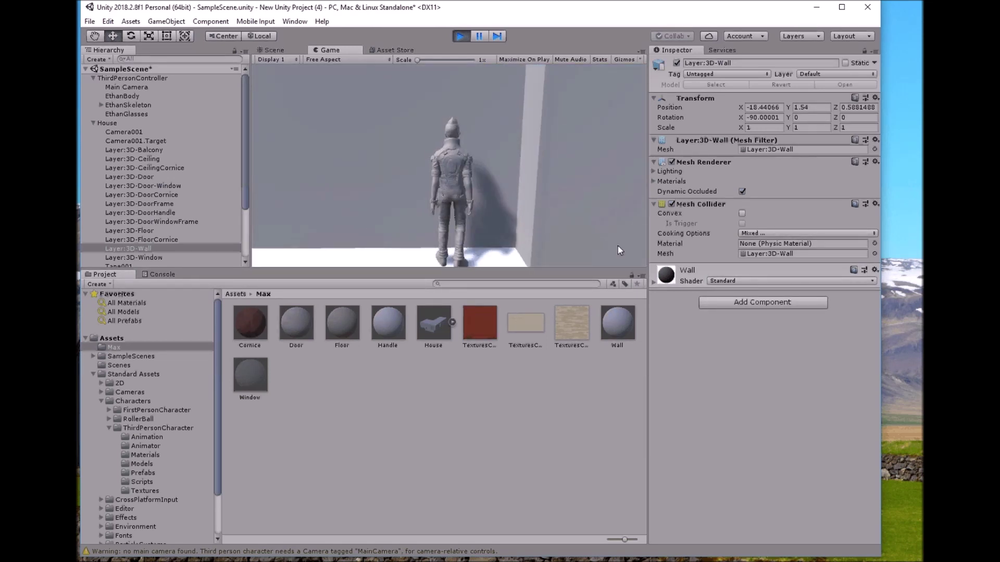
pyautogui.press('w')
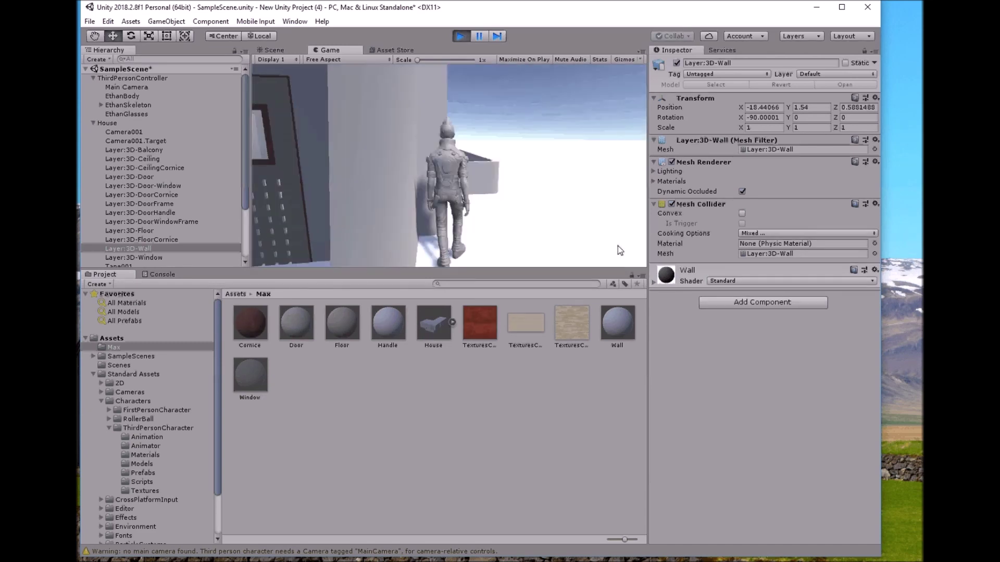
pyautogui.press('w')
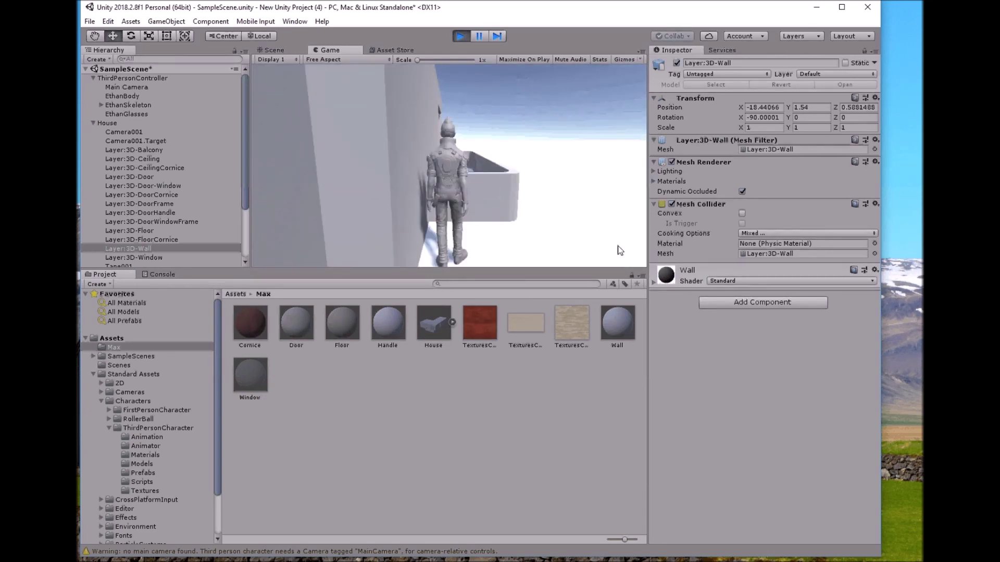
# Walk the character along the balcony wall and through the wide opening into the house
pyautogui.press('w')
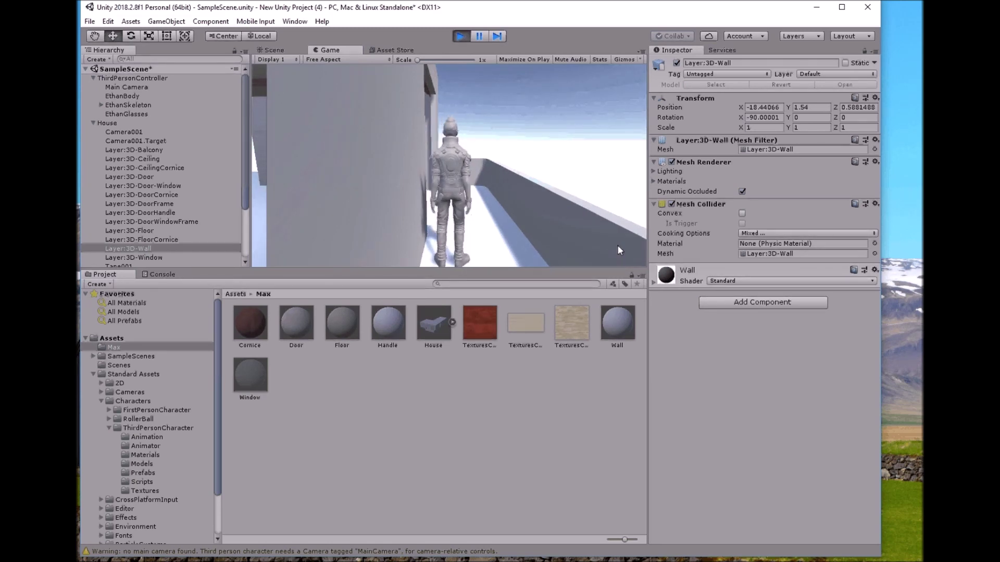
pyautogui.press('a')
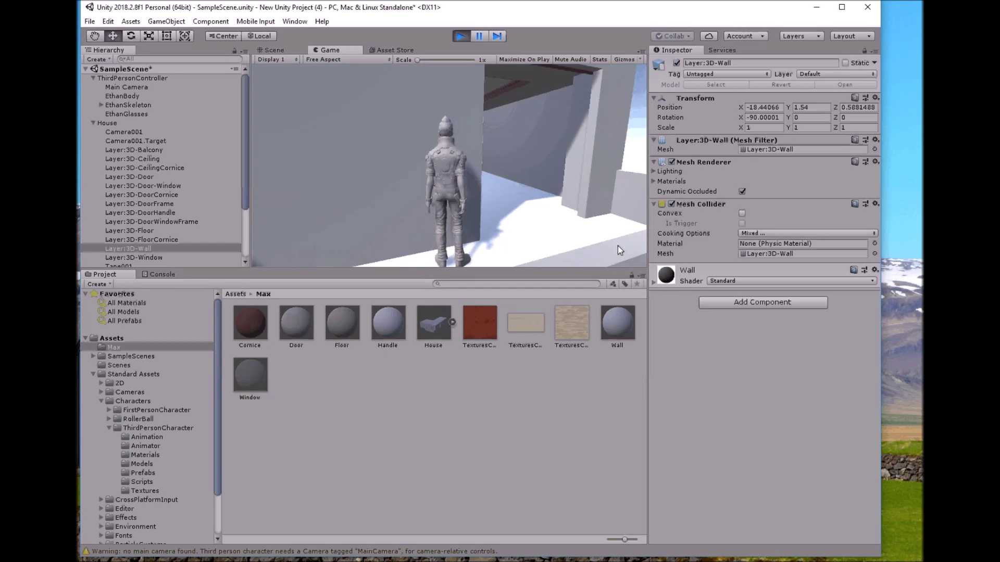
pyautogui.press('w')
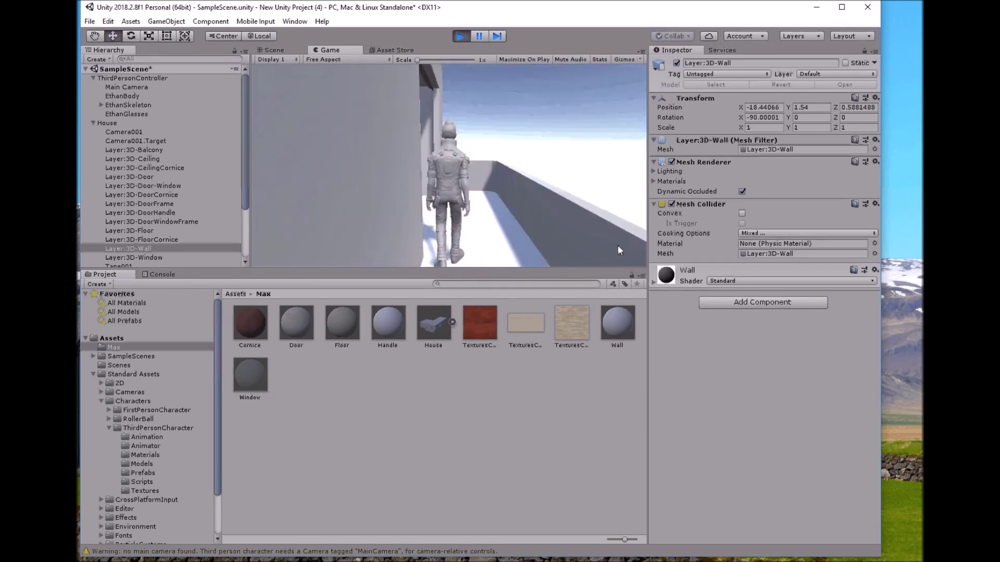
pyautogui.press('a')
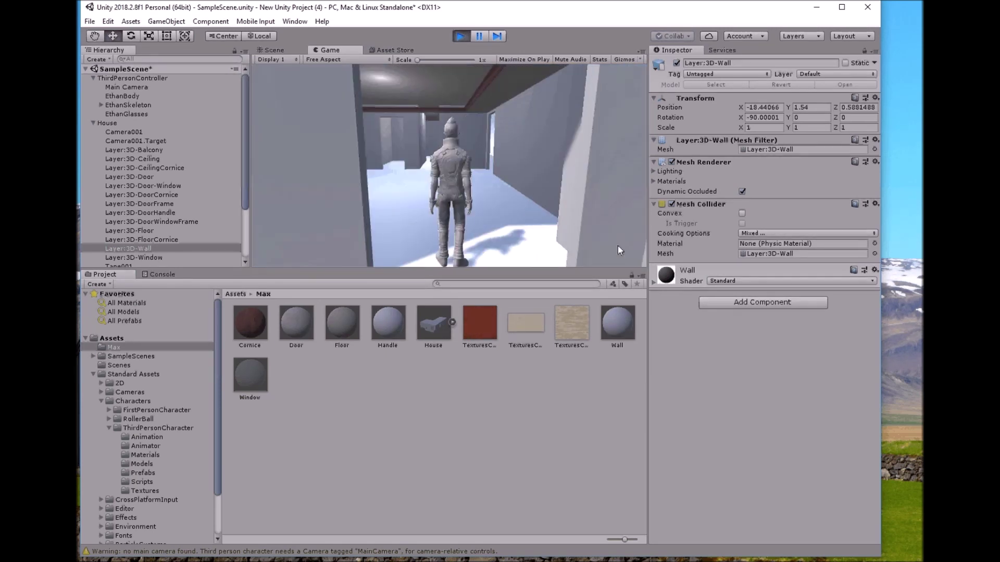
pyautogui.press('a')
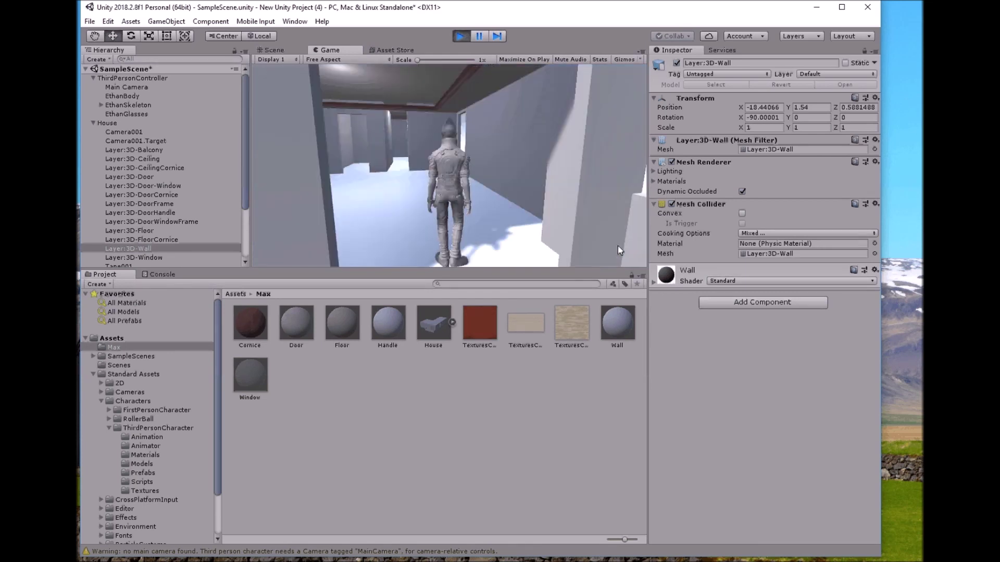
pyautogui.press('a')
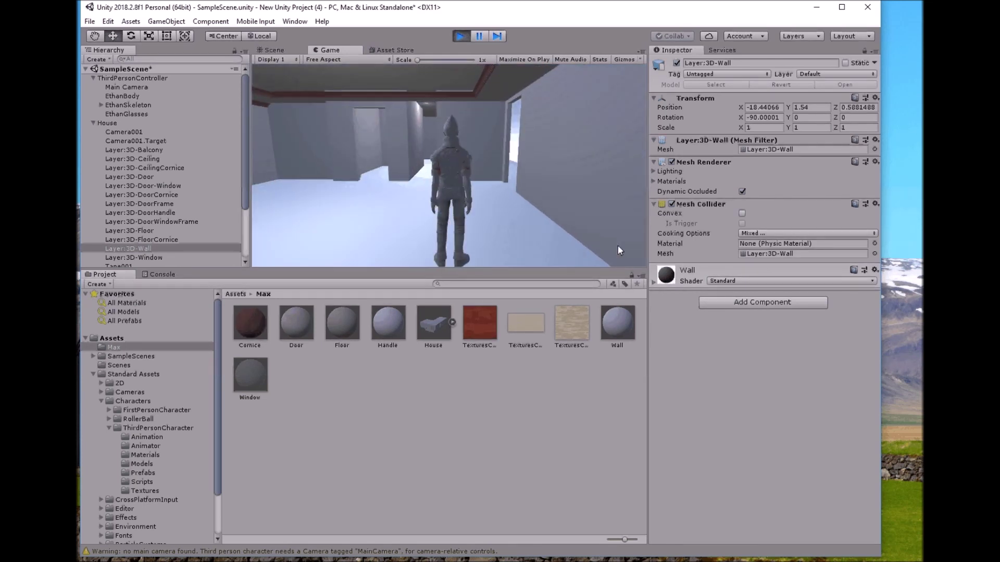
# Run the character against the interior walls and through the main room to test collision, and stop playing the scene
pyautogui.press('w')
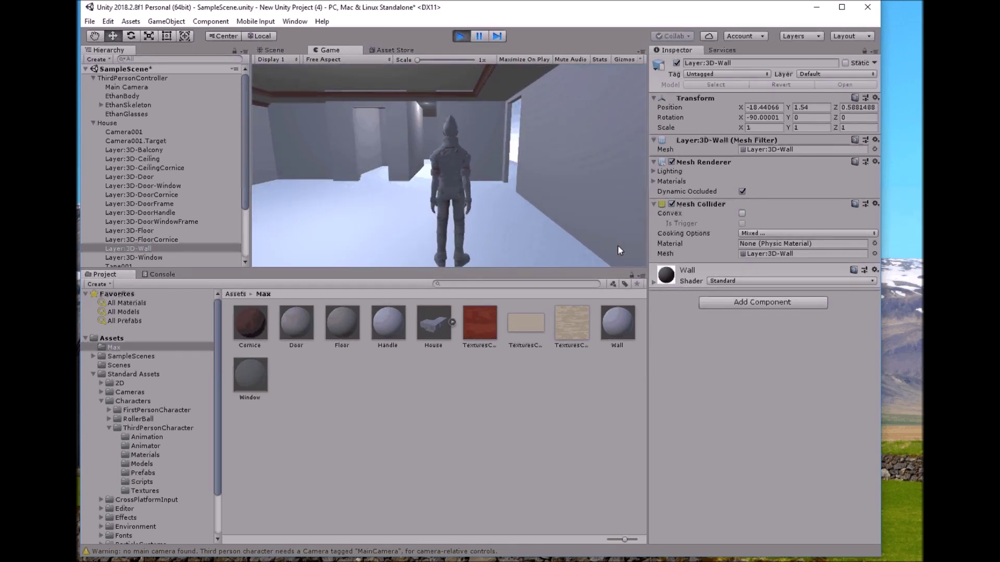
pyautogui.press('d')
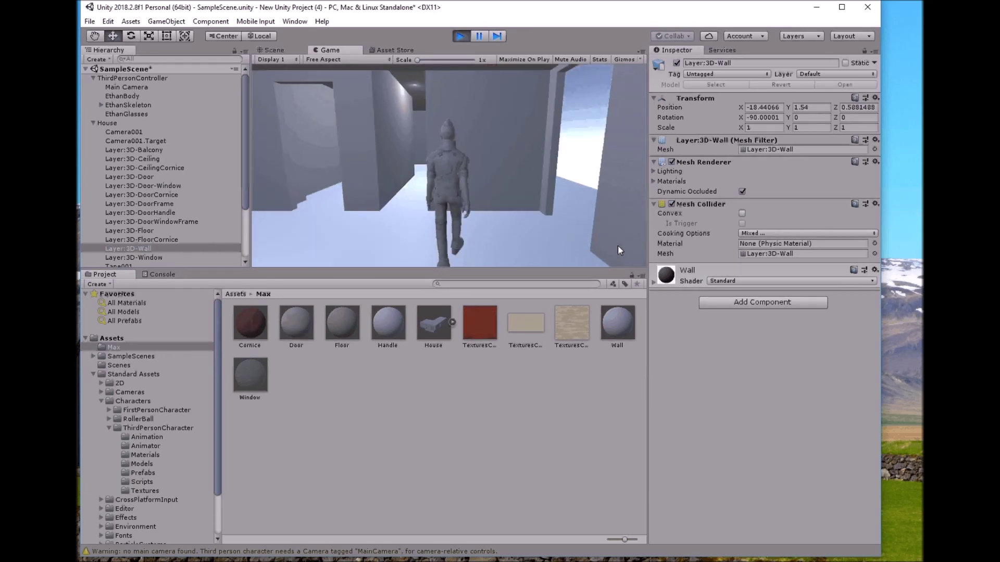
pyautogui.press('d')
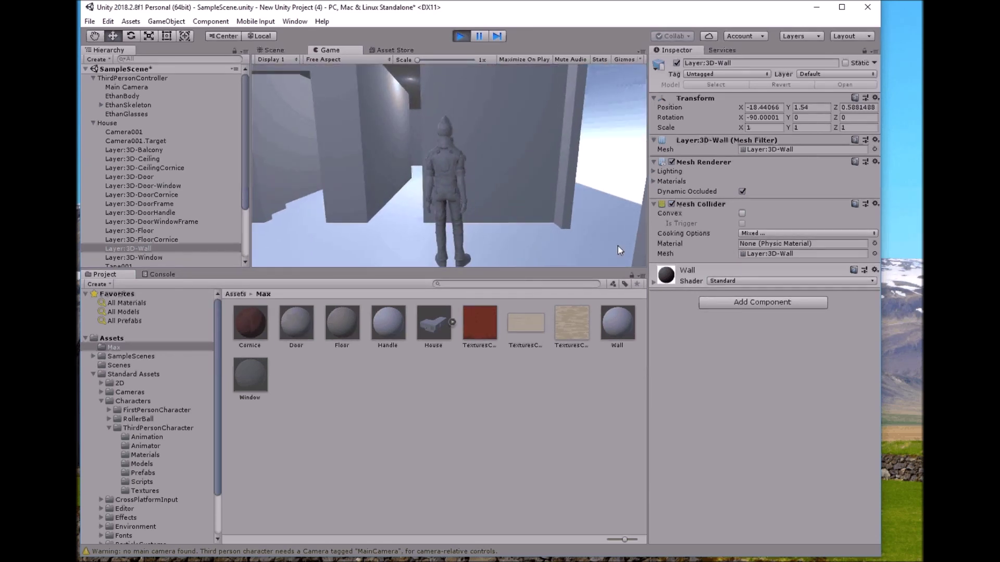
pyautogui.press('w')
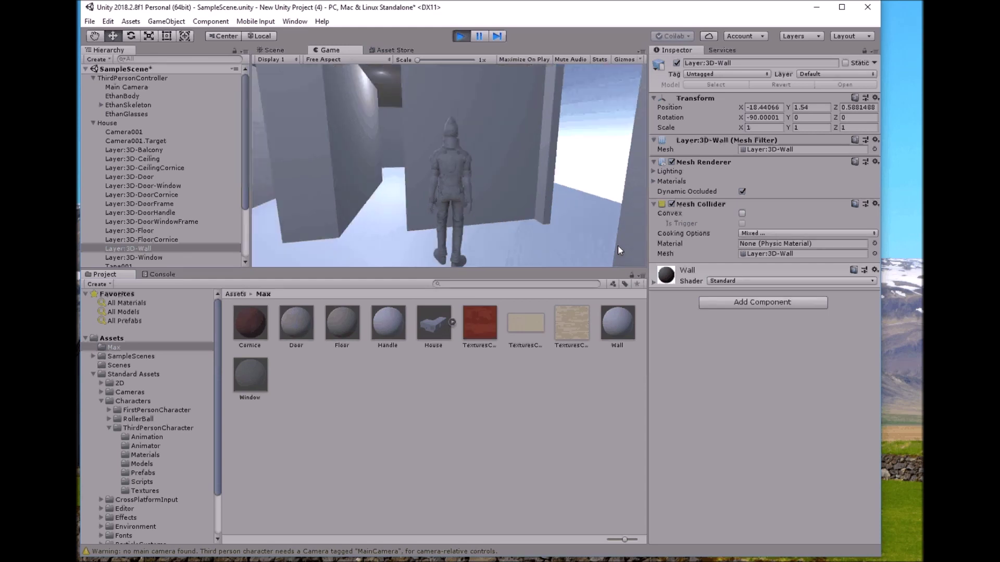
pyautogui.press('d')
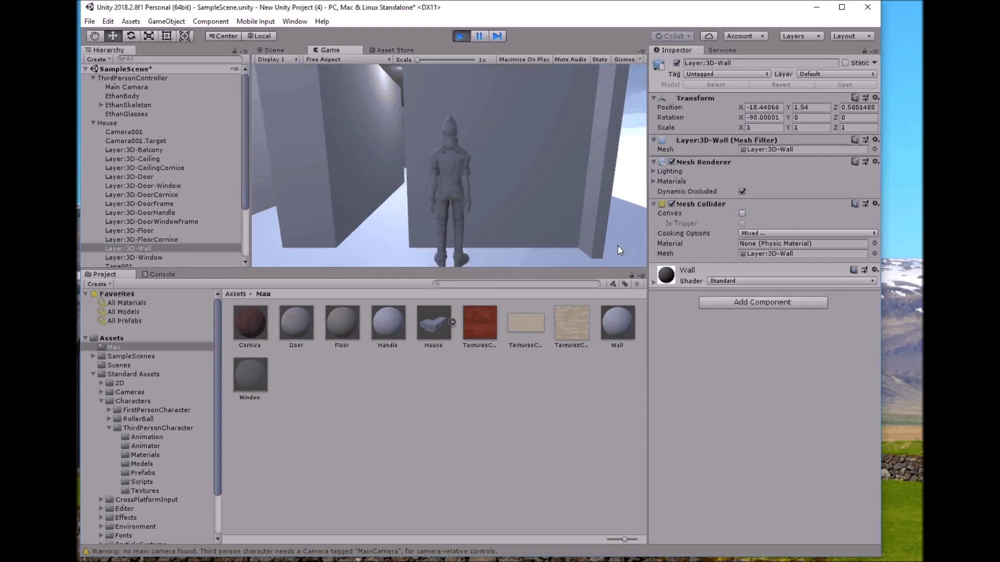
pyautogui.press('d')
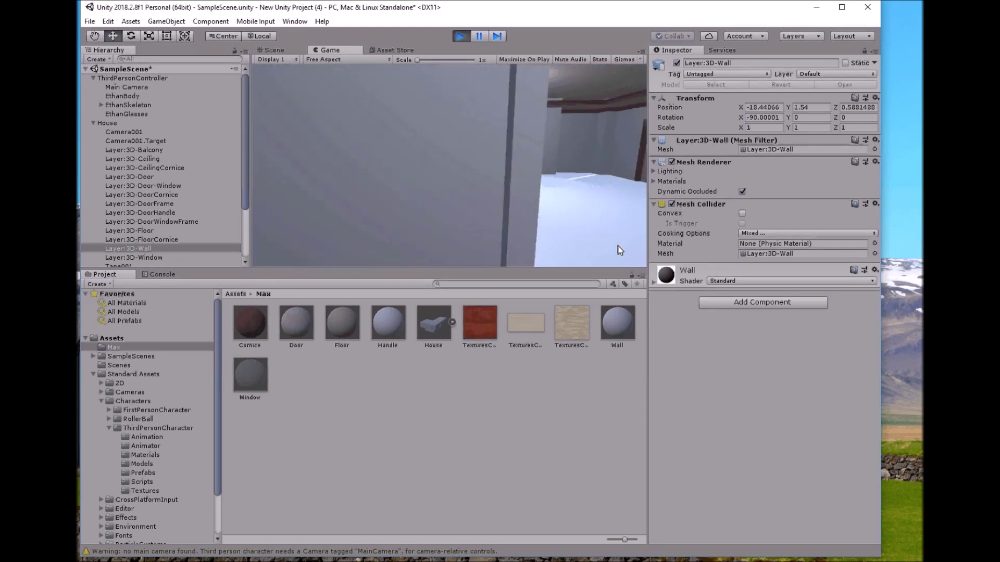
pyautogui.press('w')
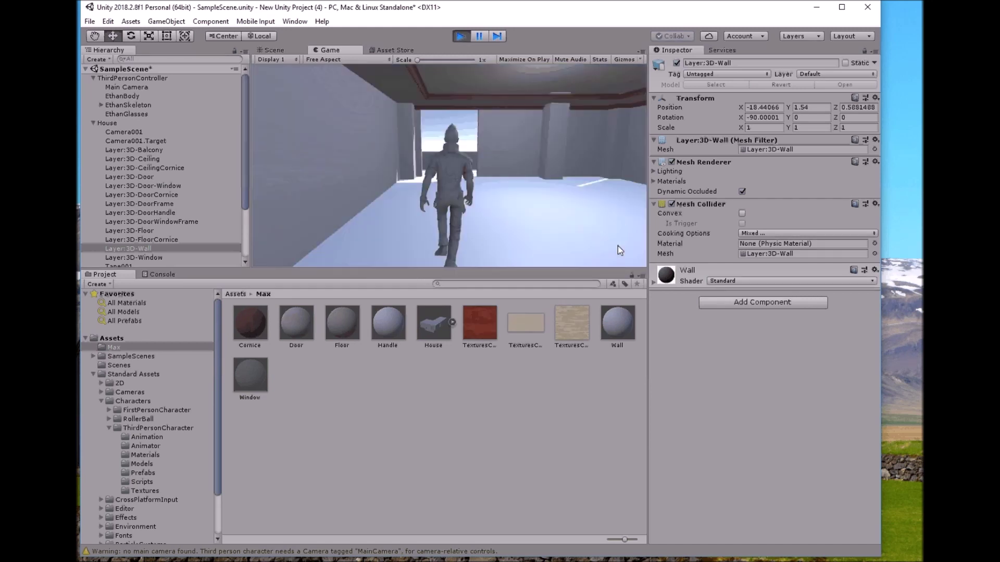
pyautogui.press('w')
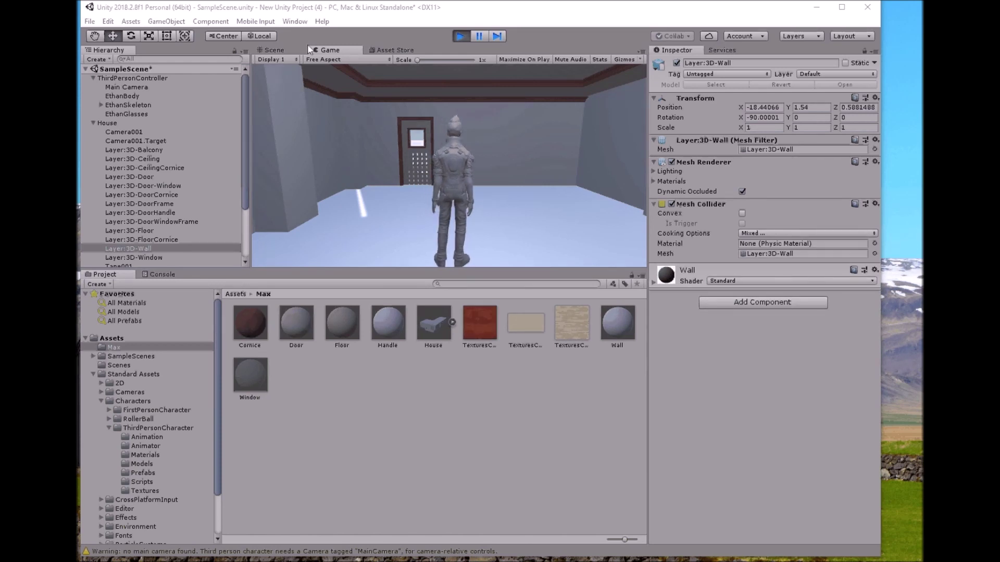
pyautogui.click(461, 36)
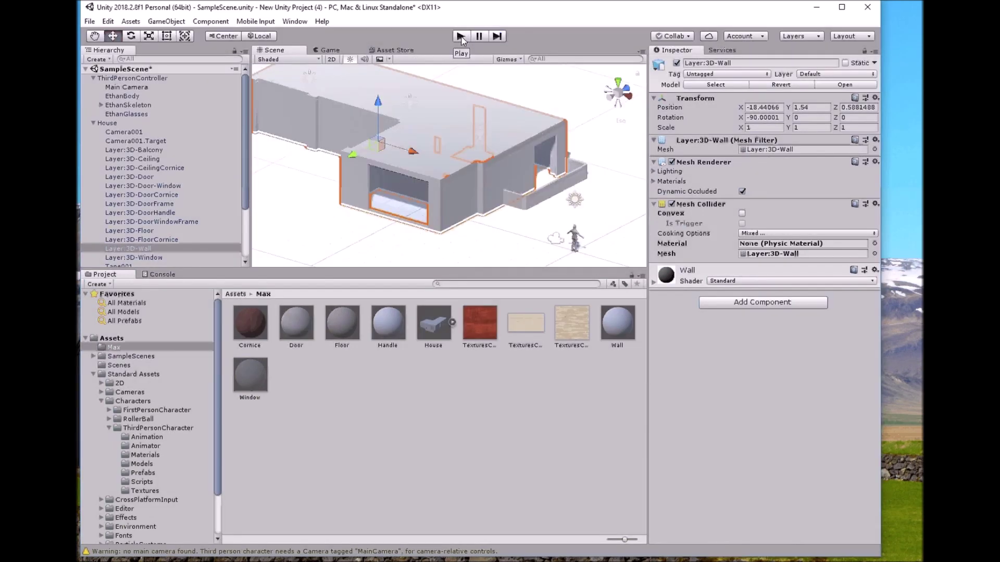
# Open the Build Settings and review the iOS and Android platforms, ending on PC, Mac & Linux Standalone
pyautogui.click(90, 22)
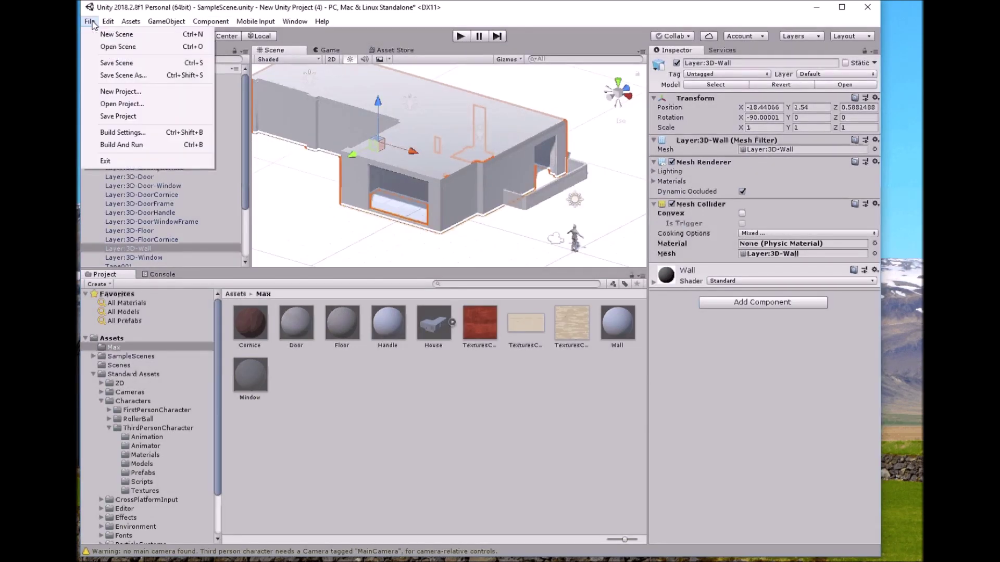
pyautogui.click(179, 131)
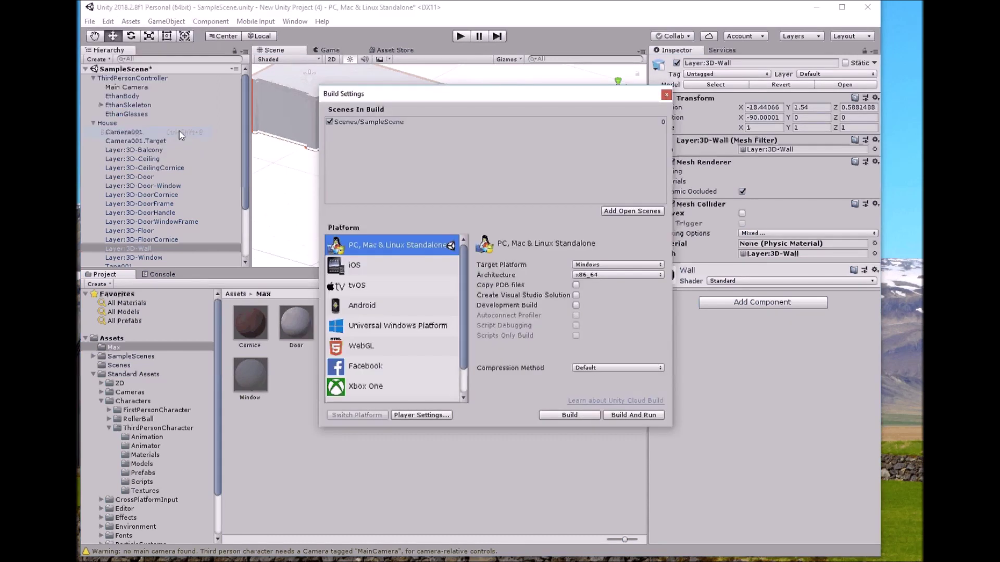
pyautogui.click(369, 269)
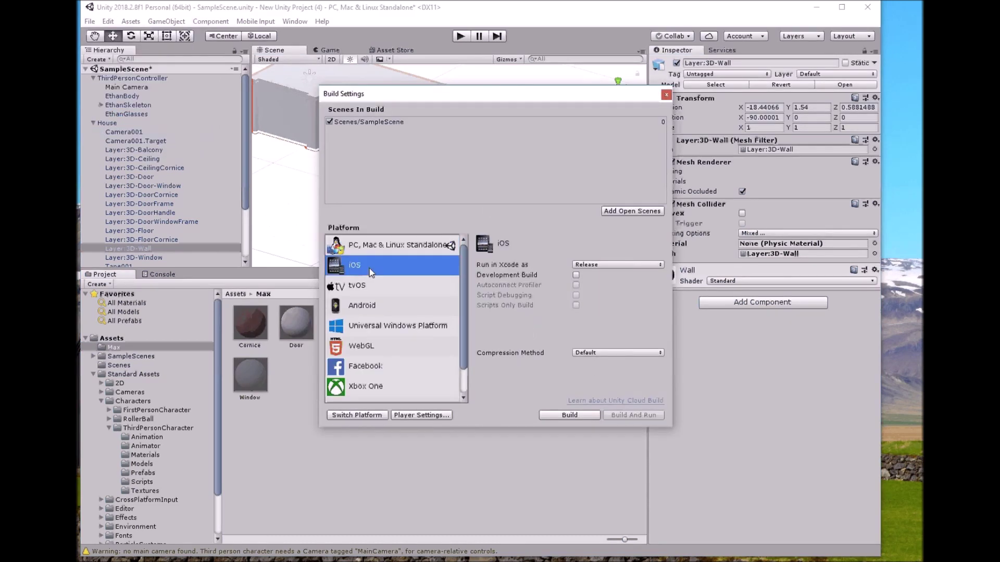
pyautogui.click(374, 249)
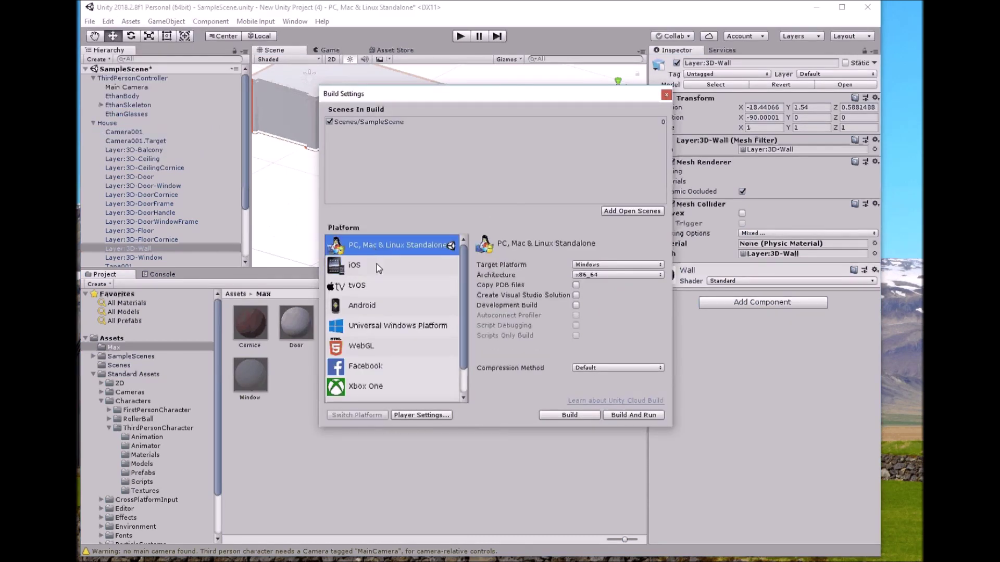
pyautogui.click(376, 264)
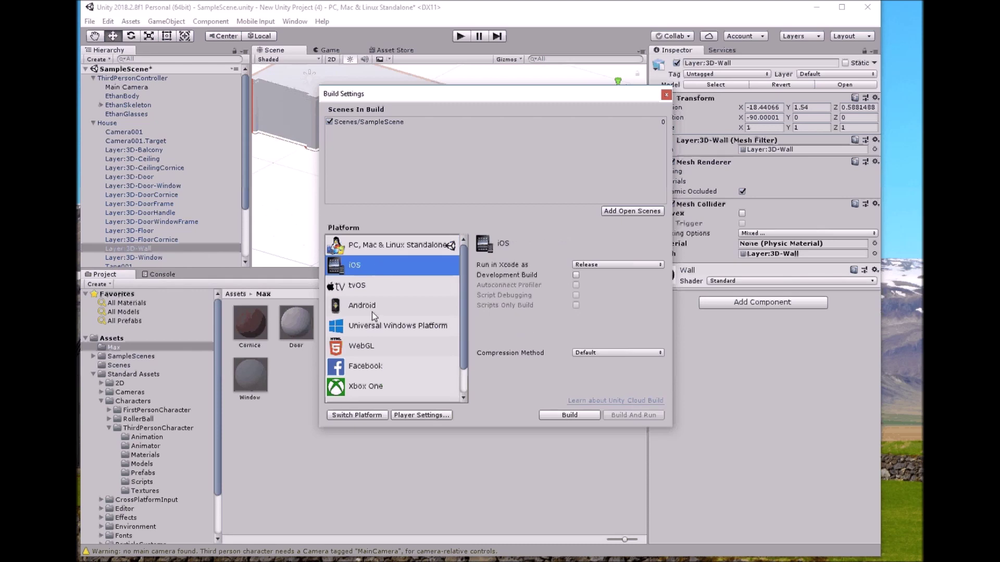
pyautogui.click(375, 307)
pyautogui.click(396, 243)
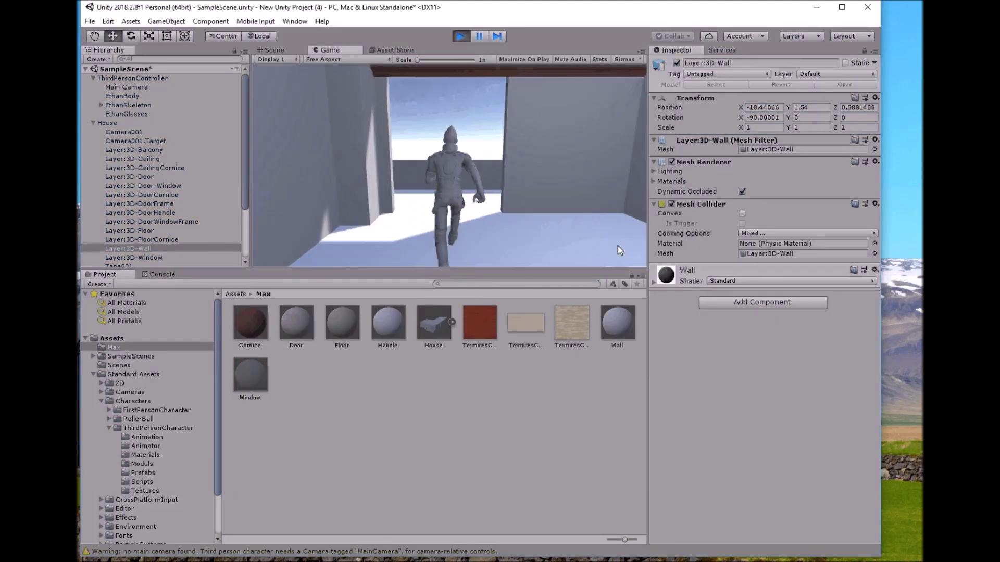
# In the playing scene, run the character out to the balcony parapet and back inside against the interior wall beside the corridor
pyautogui.press('w')
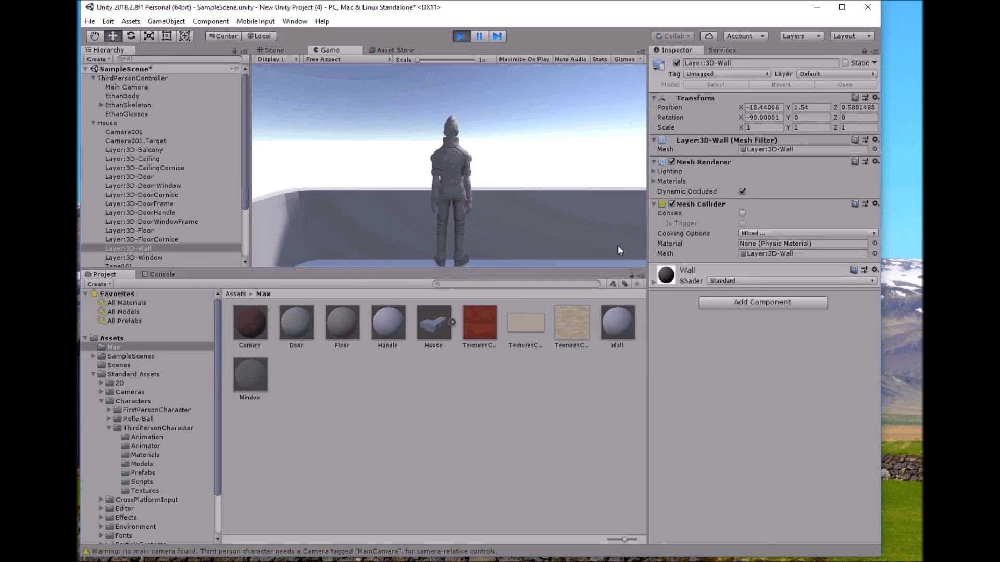
pyautogui.press('w')
pyautogui.press('s')
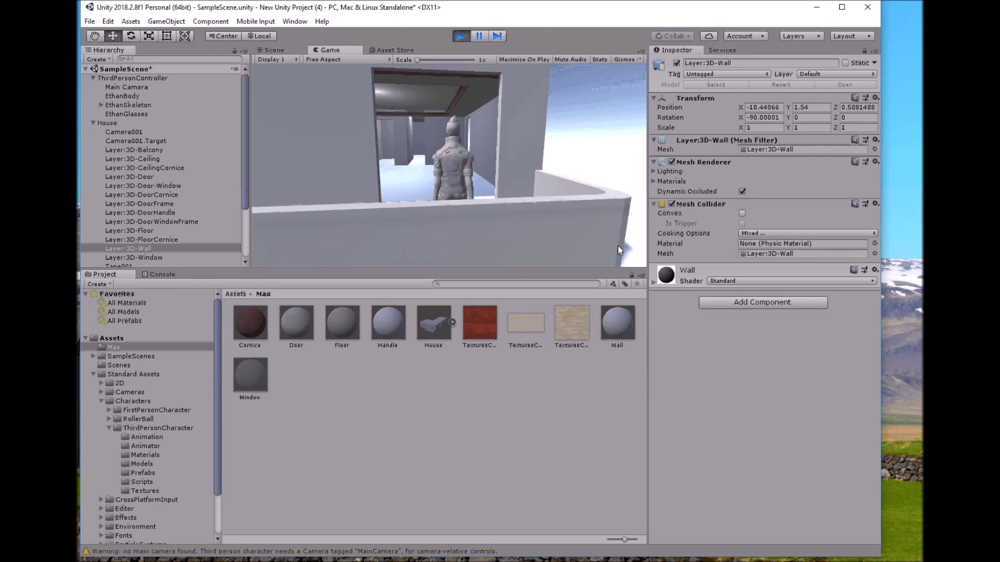
pyautogui.press('w')
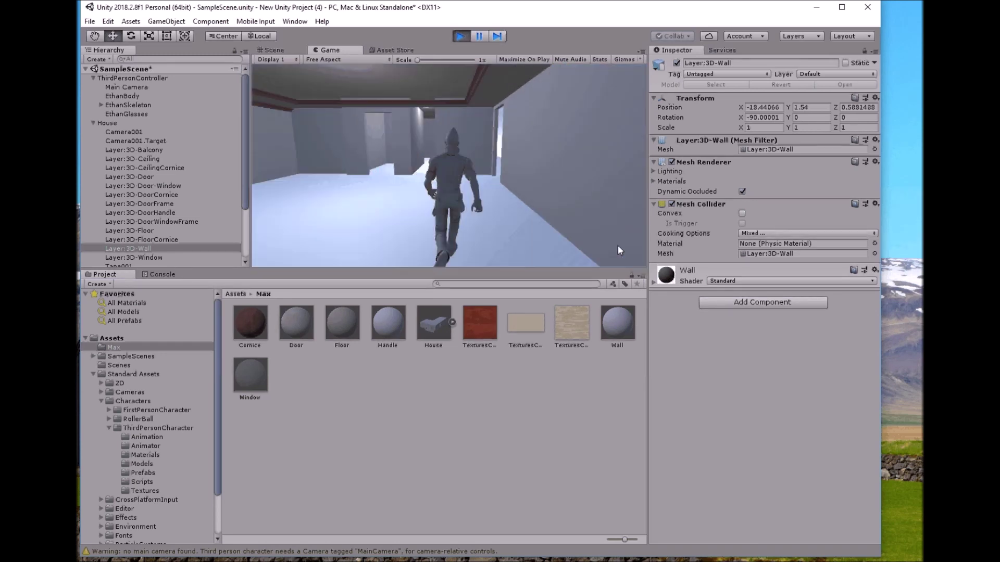
pyautogui.press('d')
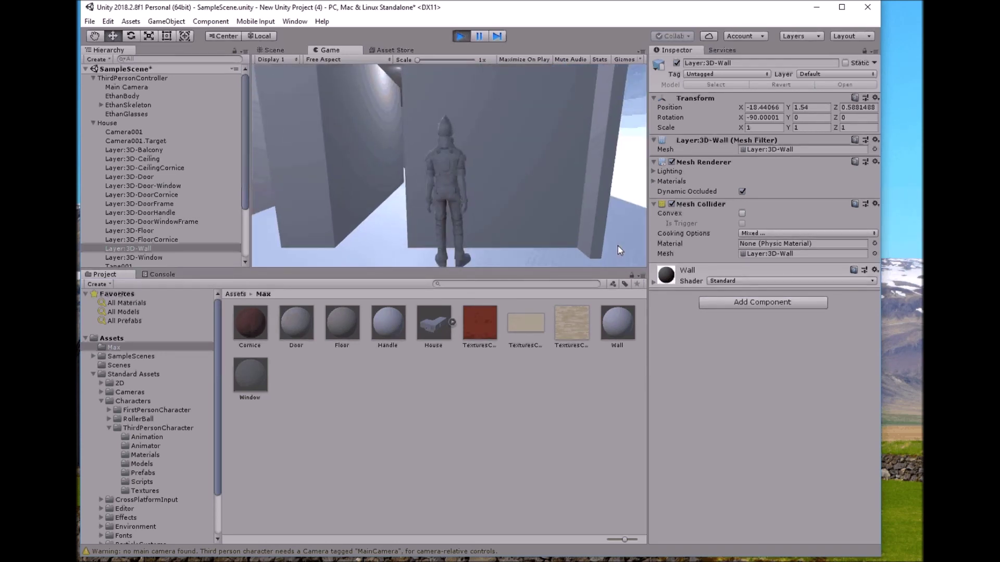
# Walk the character through the main room and down the corridor, testing collision against the walls of the inner rooms
pyautogui.press('space')
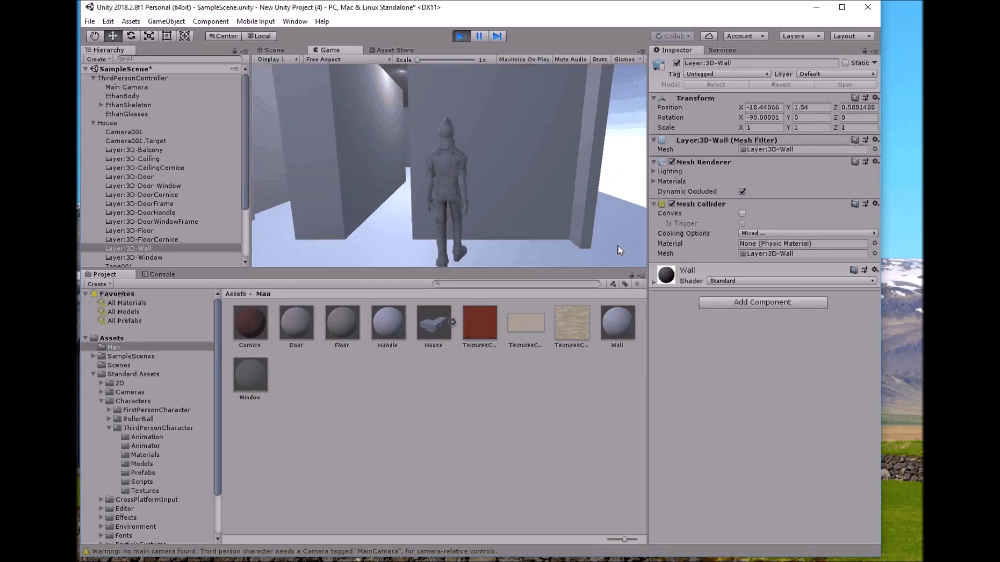
pyautogui.press('w')
pyautogui.press('d')
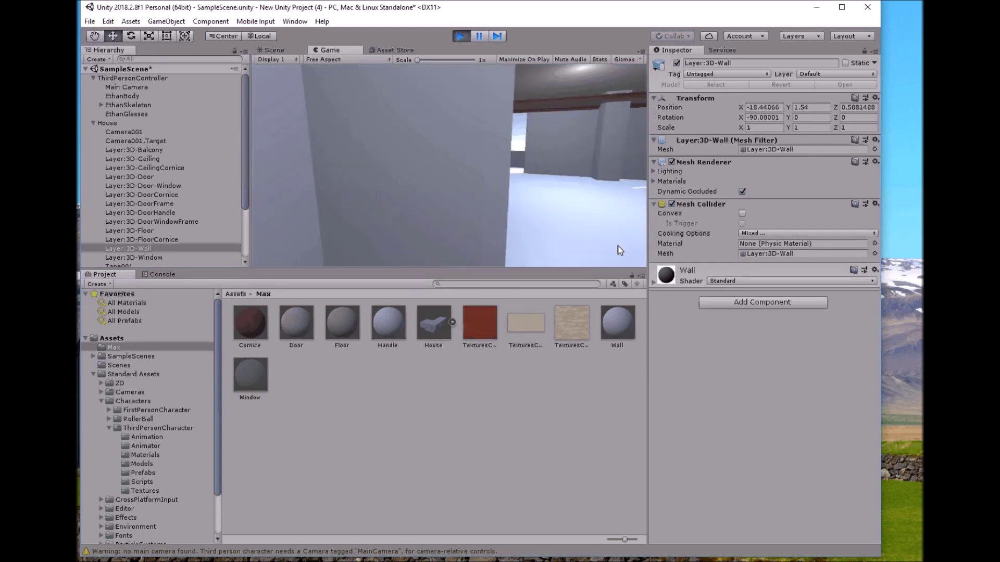
pyautogui.press('a')
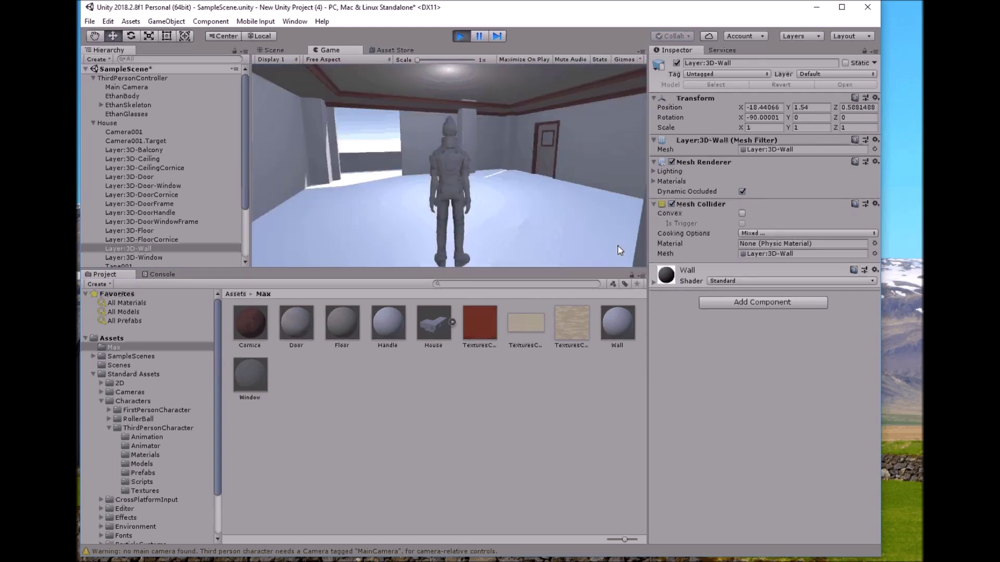
pyautogui.press('w')
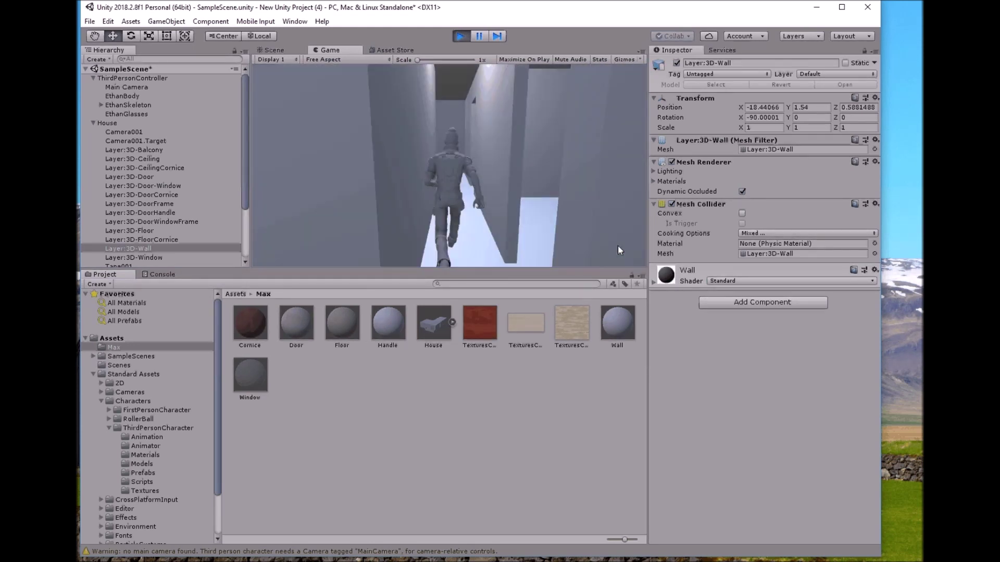
pyautogui.press('w')
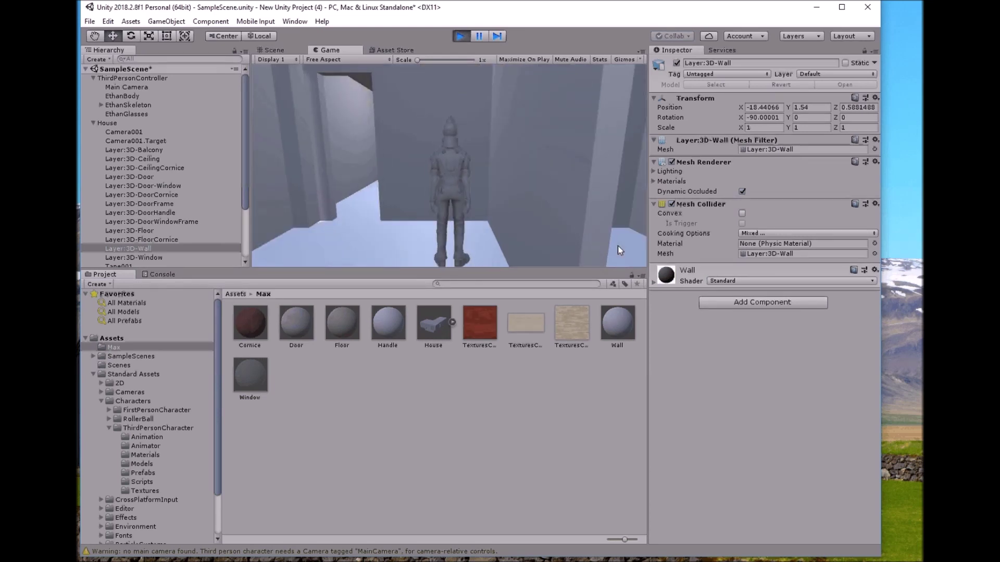
pyautogui.press('w')
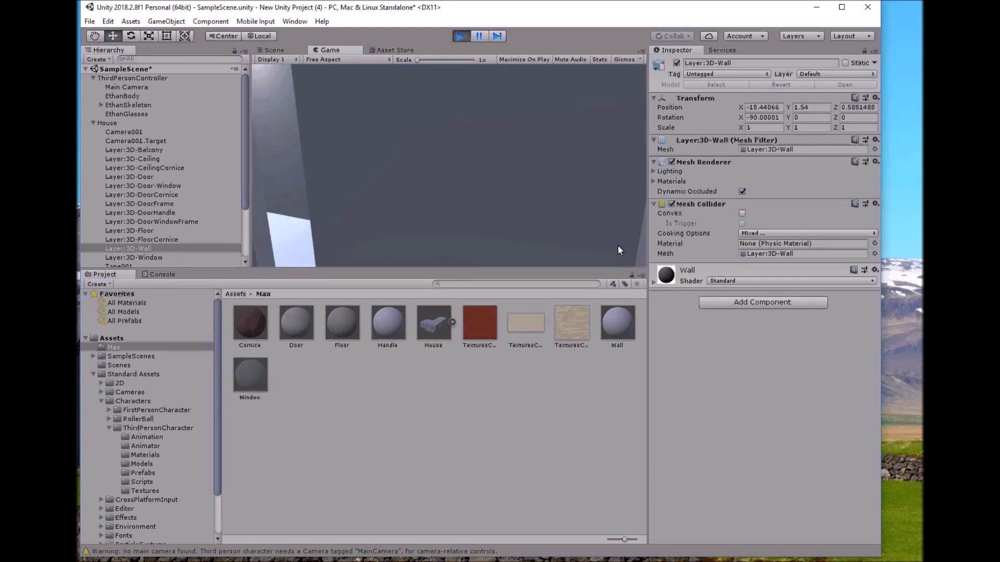
pyautogui.press('w')
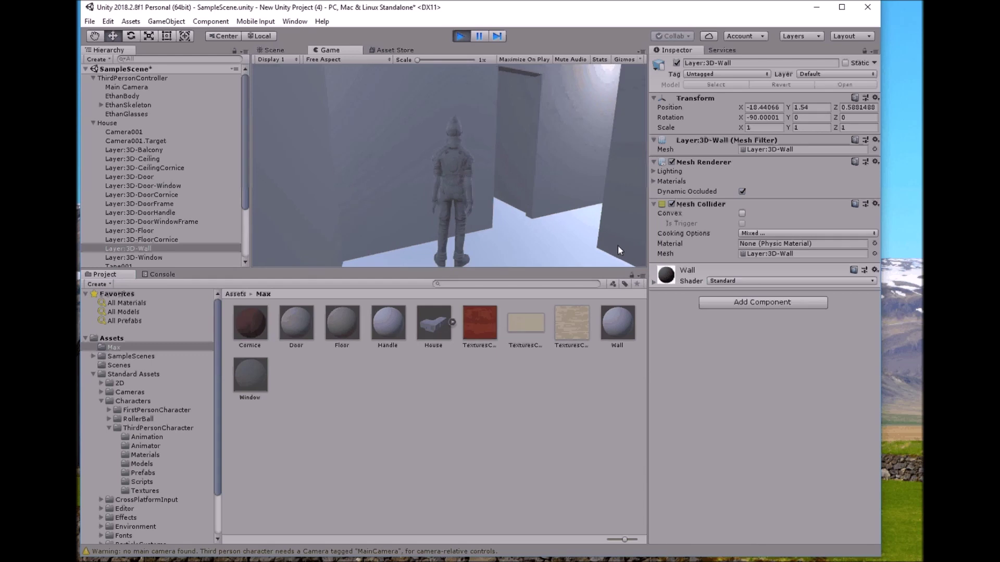